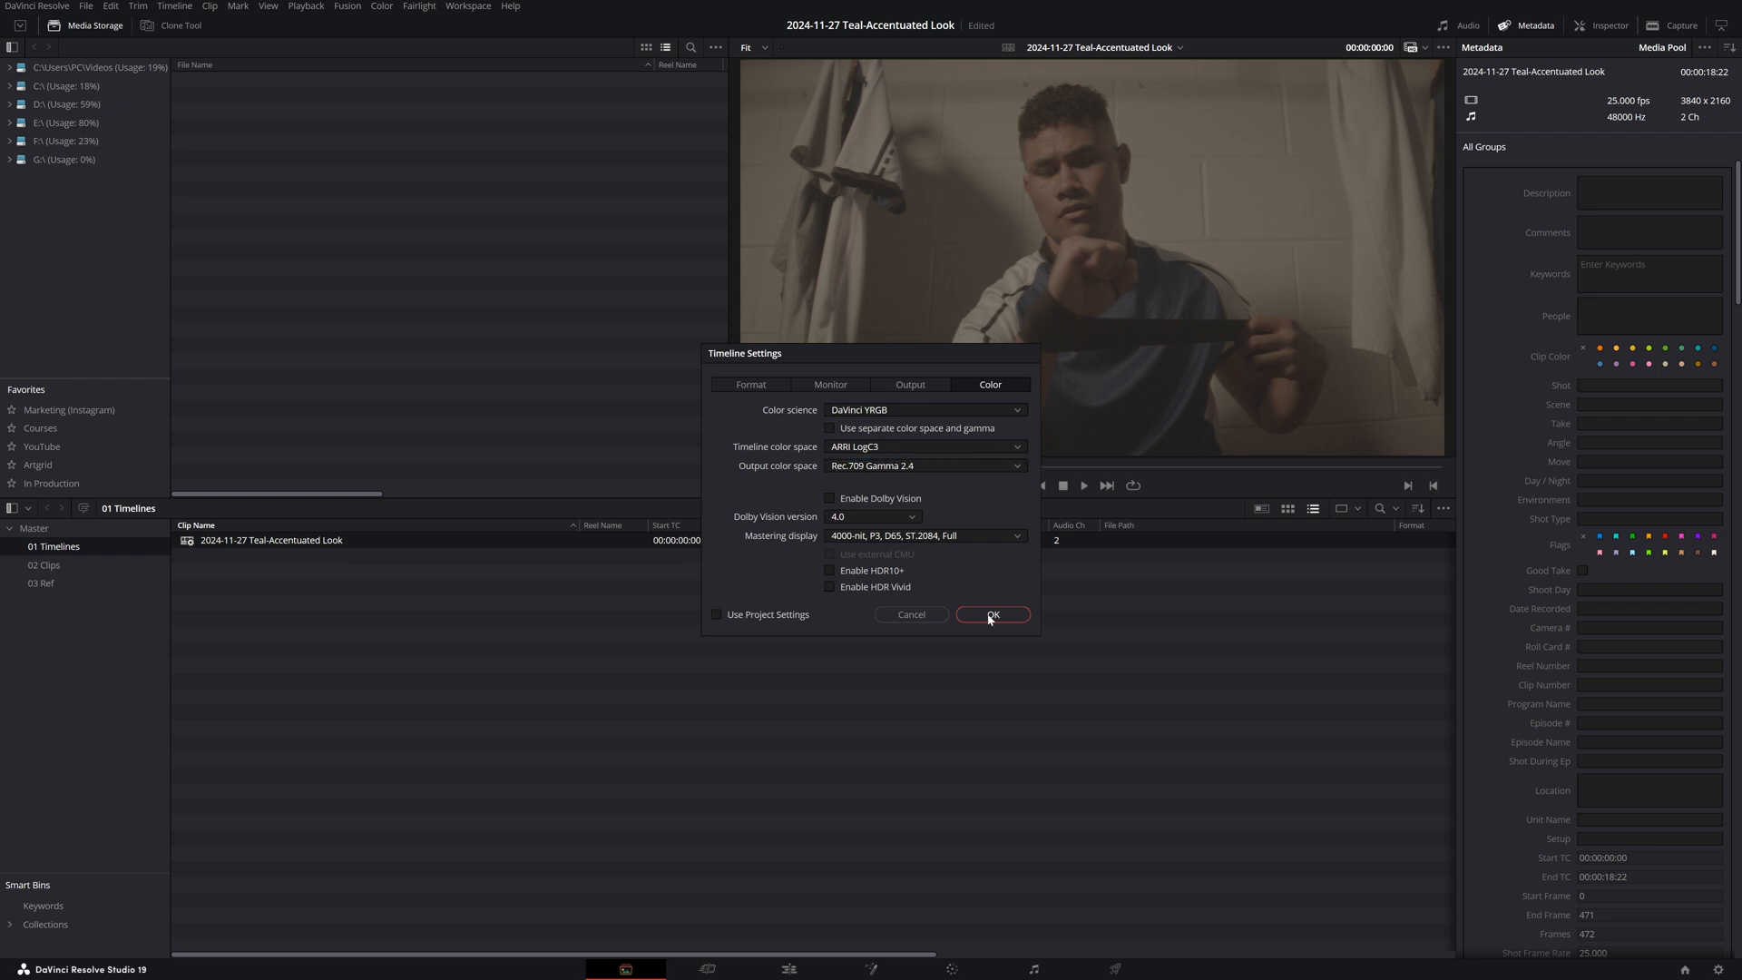
Confirm the timeline colour space as ARRI LogC3 with Rec.709 Gamma 2.4 output.
click(992, 614)
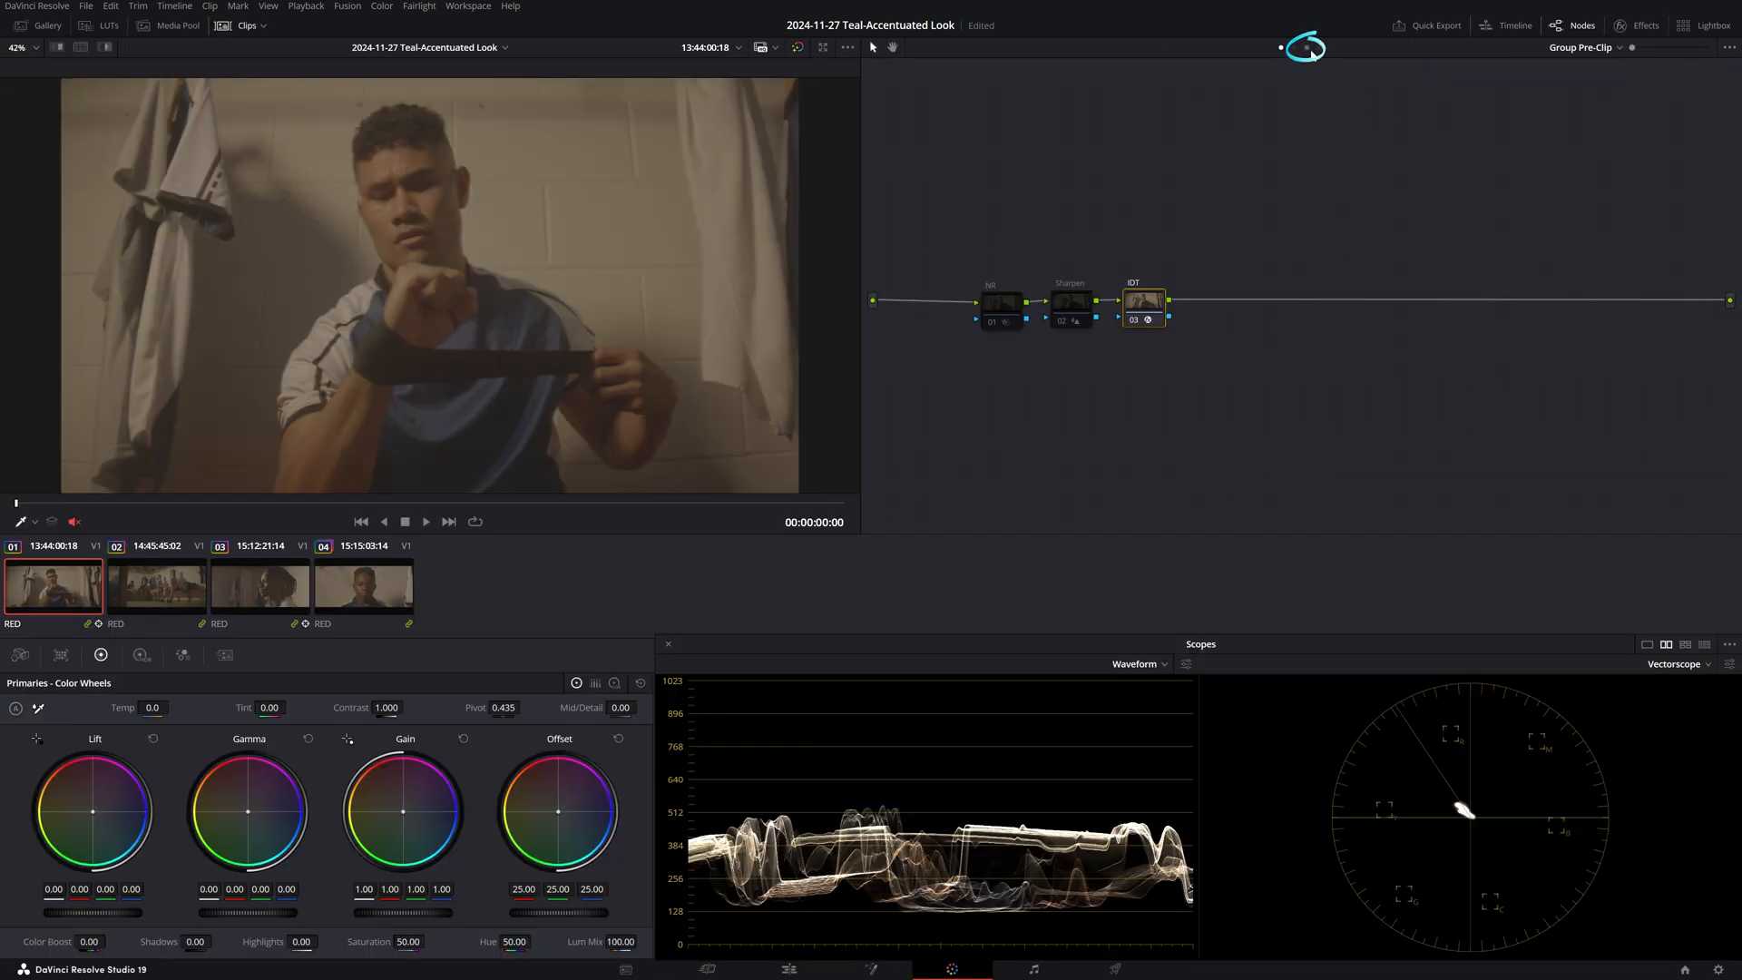
Apply the Arri ARRI_LogC2Video LUT to the ODT node in the post-clip tree.
click(1307, 47)
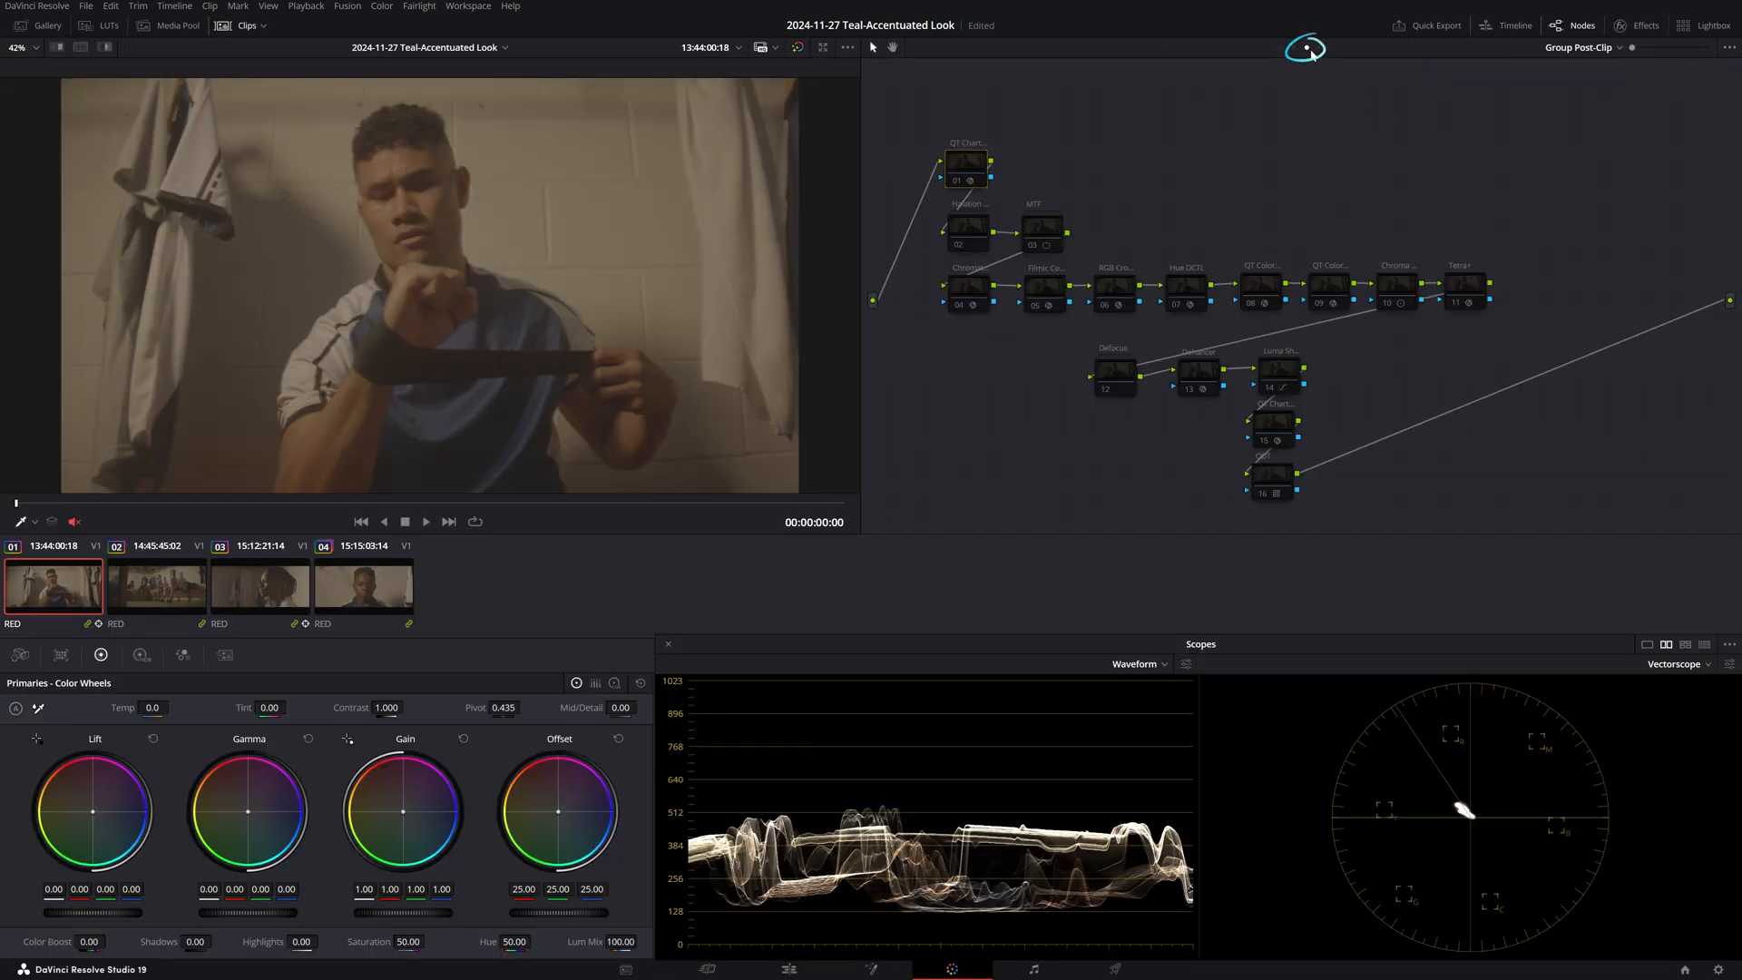
click(1275, 479)
right_click(1277, 483)
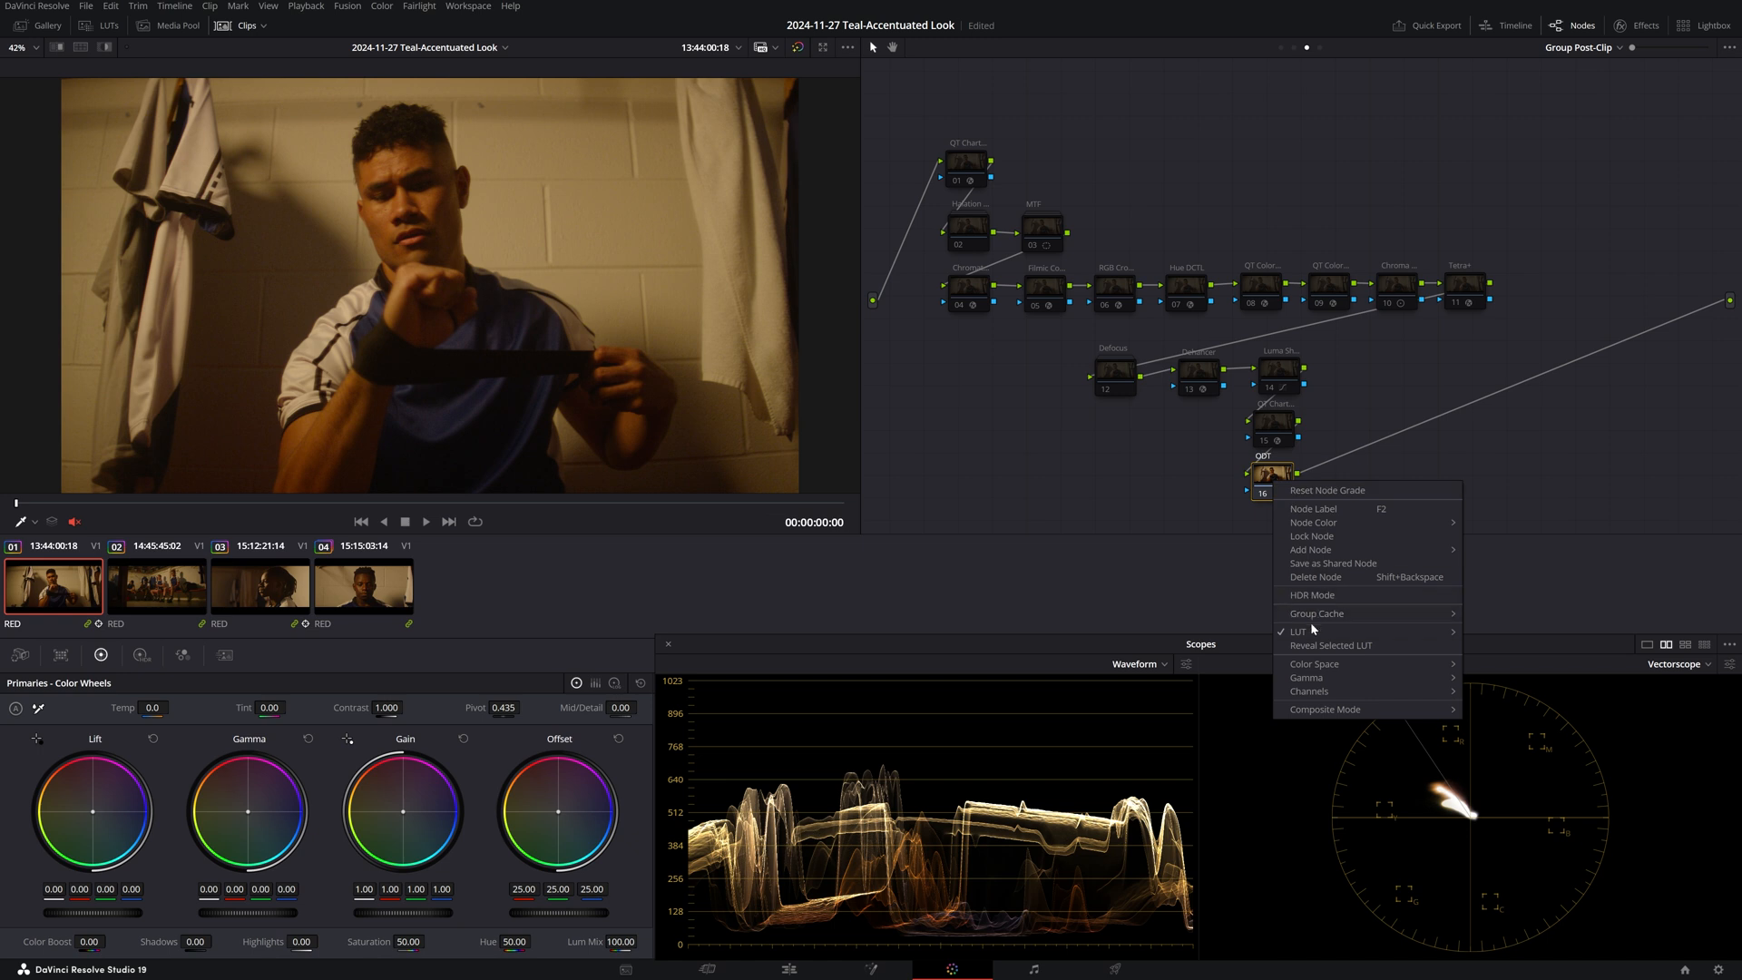
mouse_move(1311, 631)
mouse_move(1501, 548)
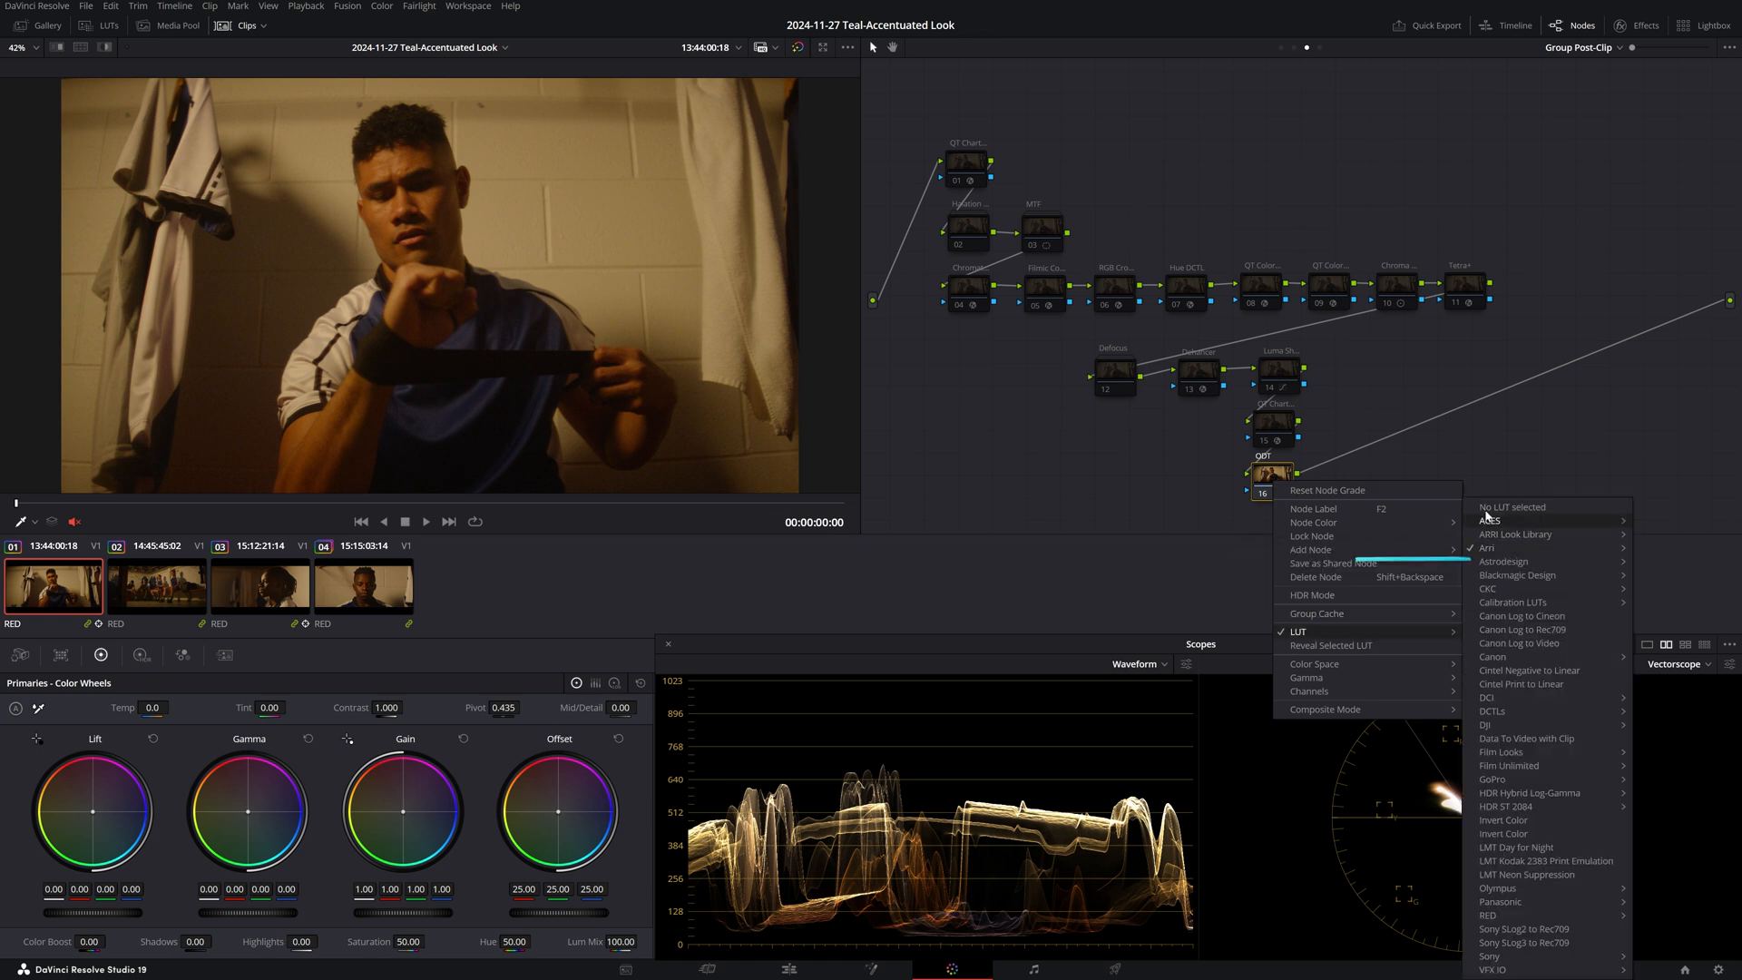
click(1361, 548)
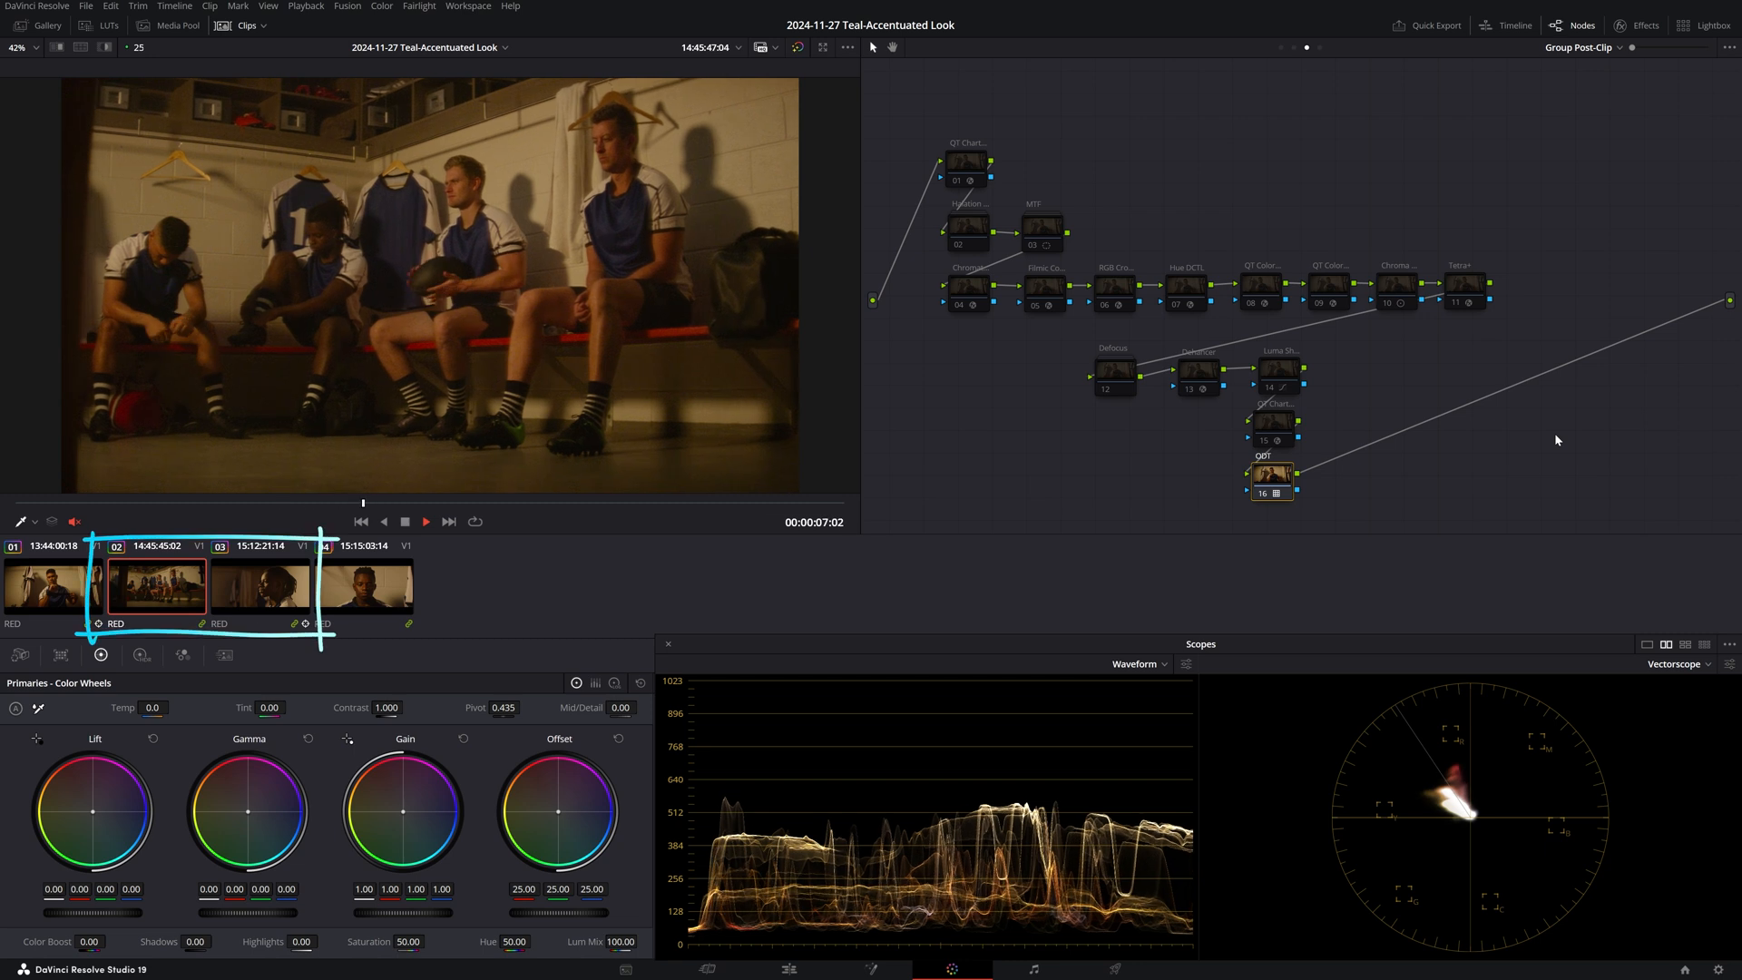
Stop playback, jump to clip 03, and zoom in on the player's face.
key(space)
key(Down)
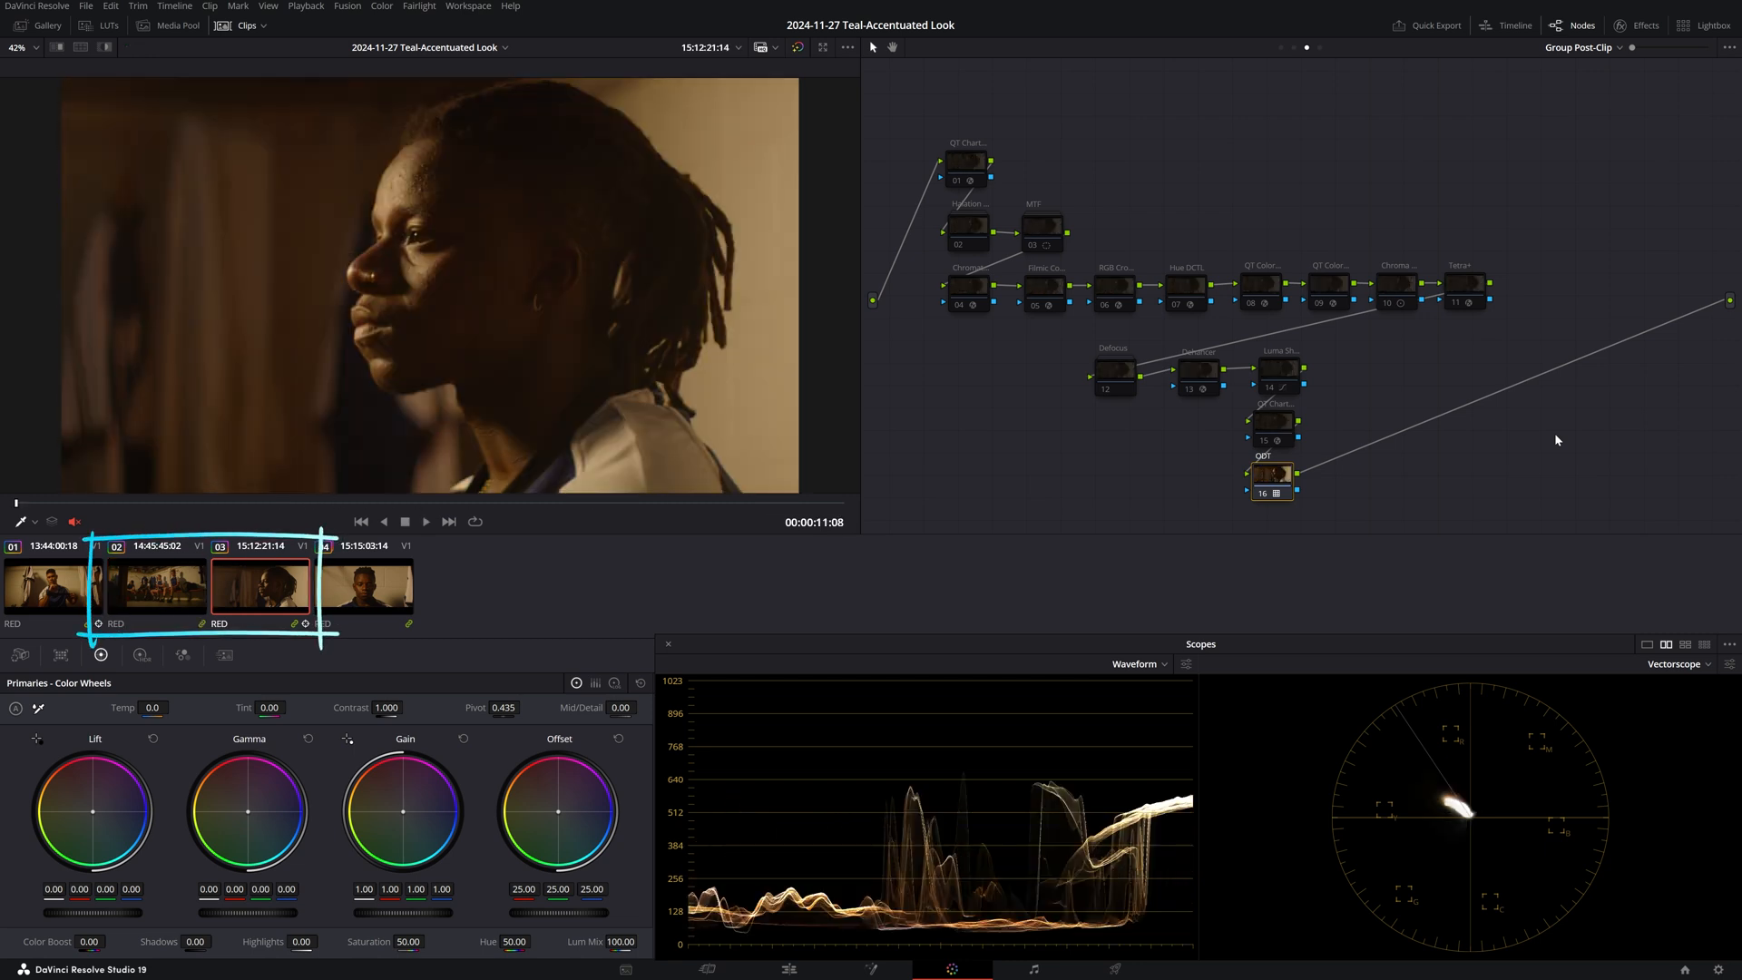
scroll(670, 280, up, 6)
drag(529, 307, 568, 160)
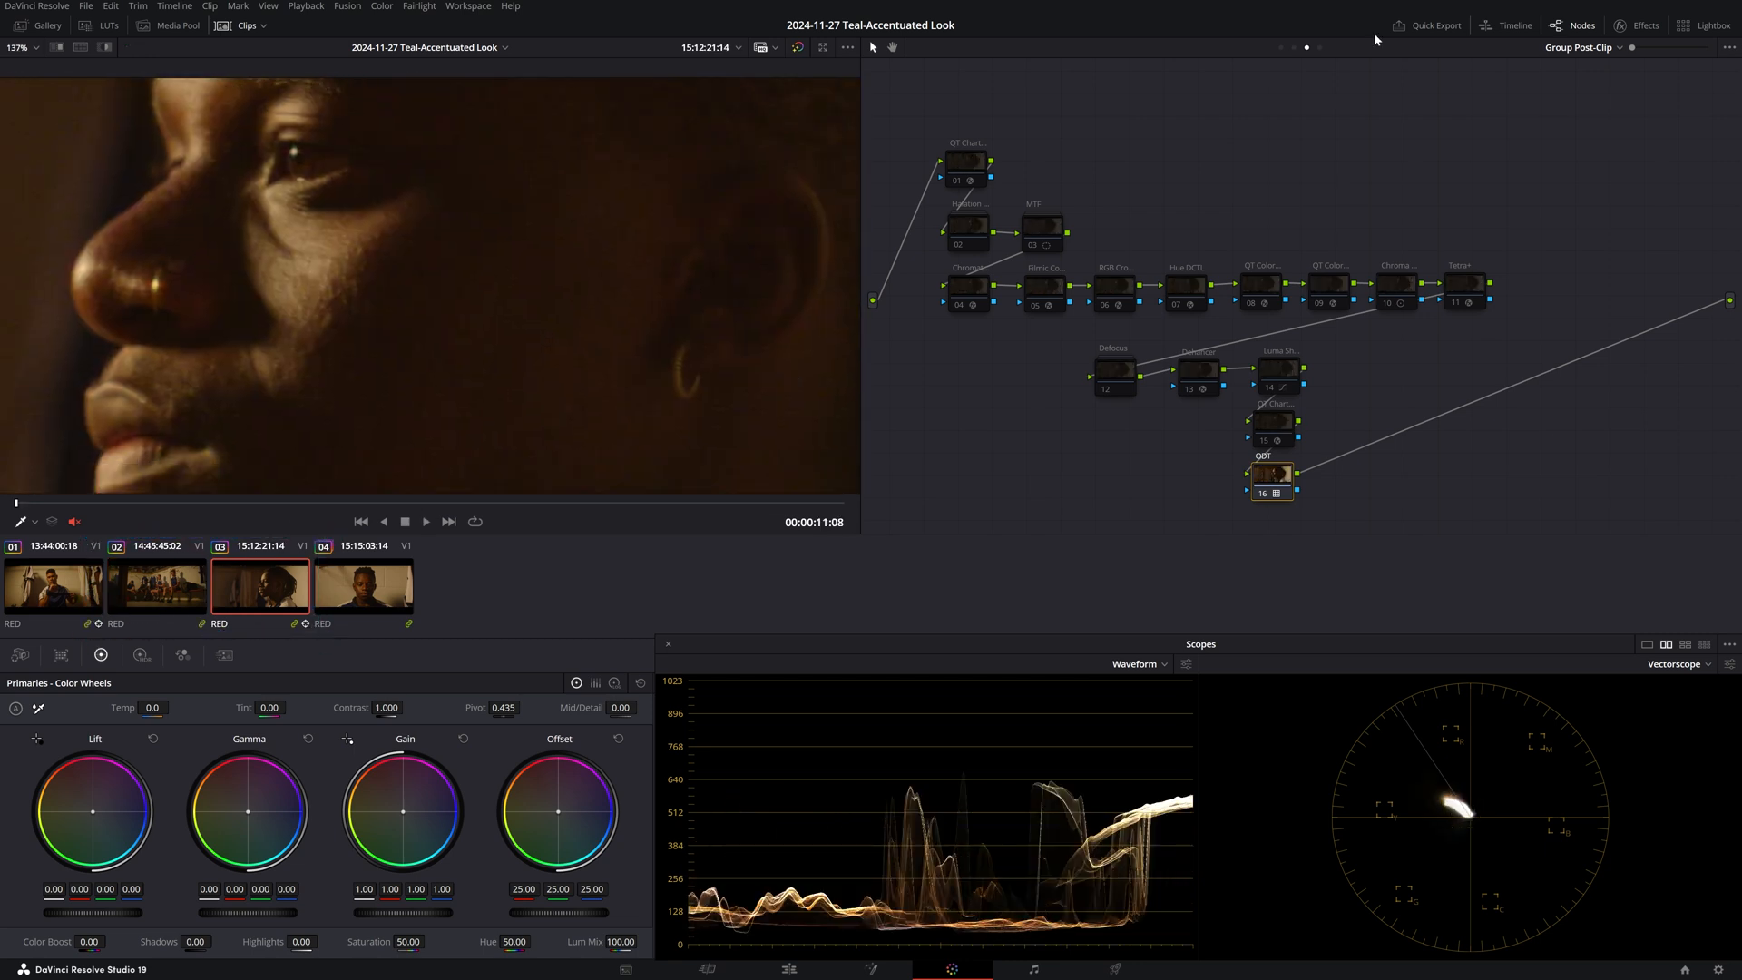
Show the pre-clip node tree and the NR node's temporal noise reduction settings.
click(1280, 49)
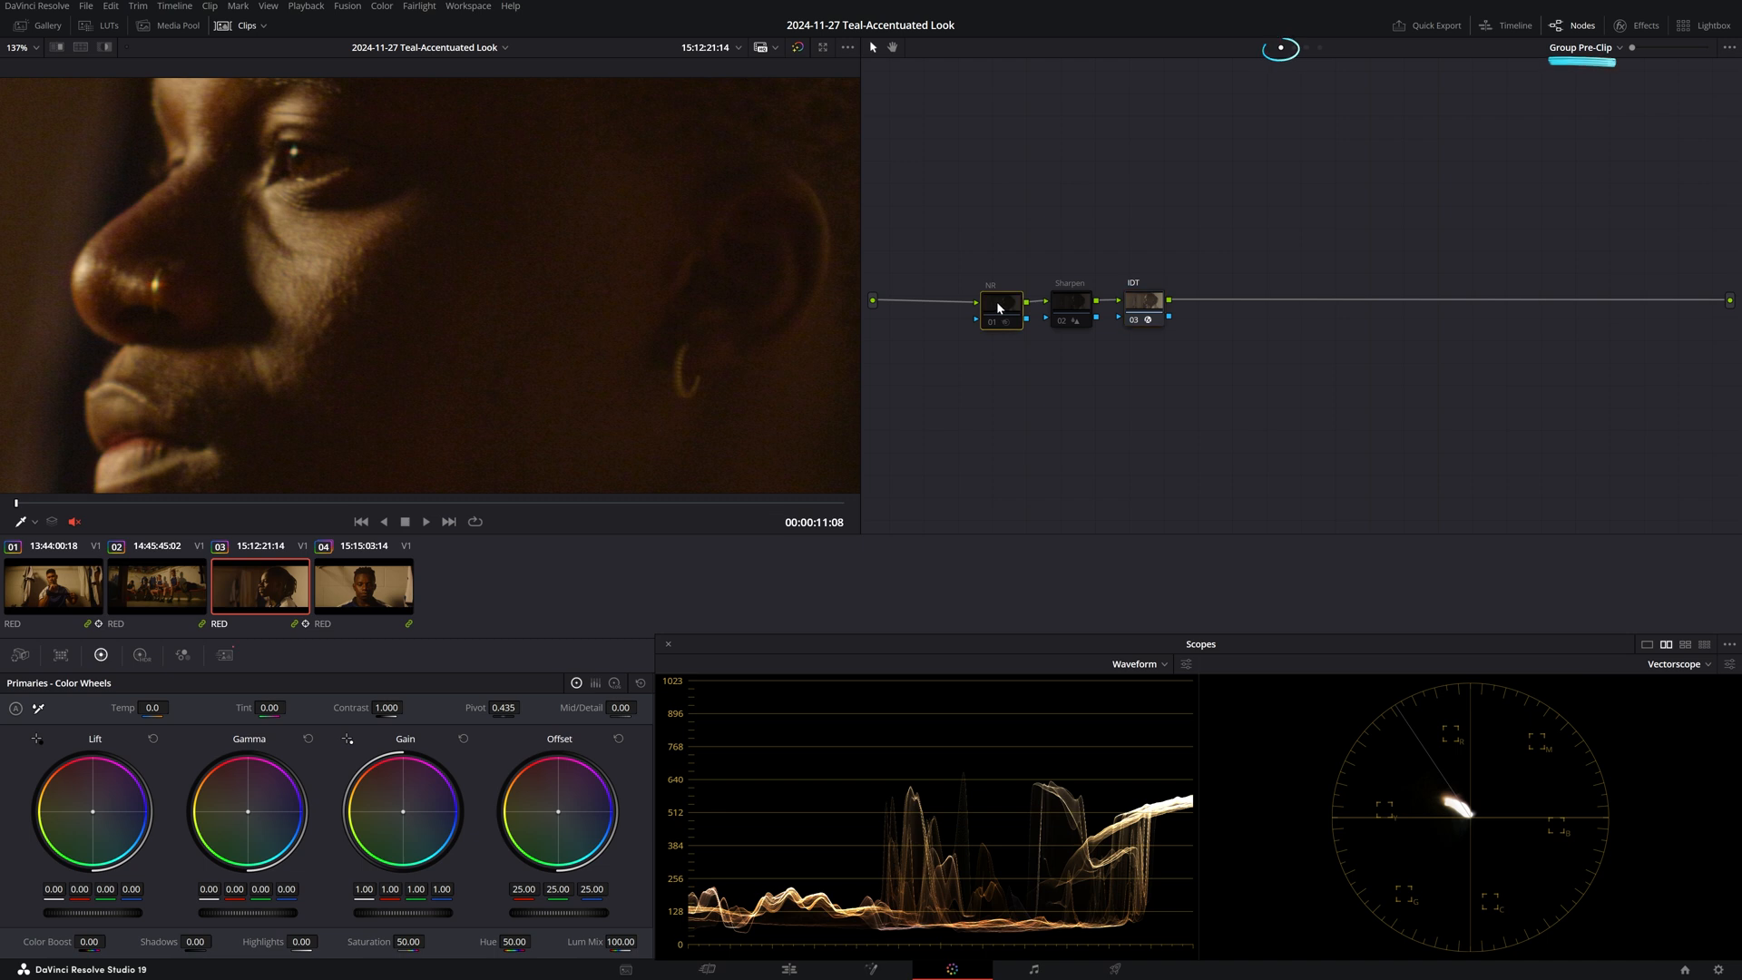
click(225, 654)
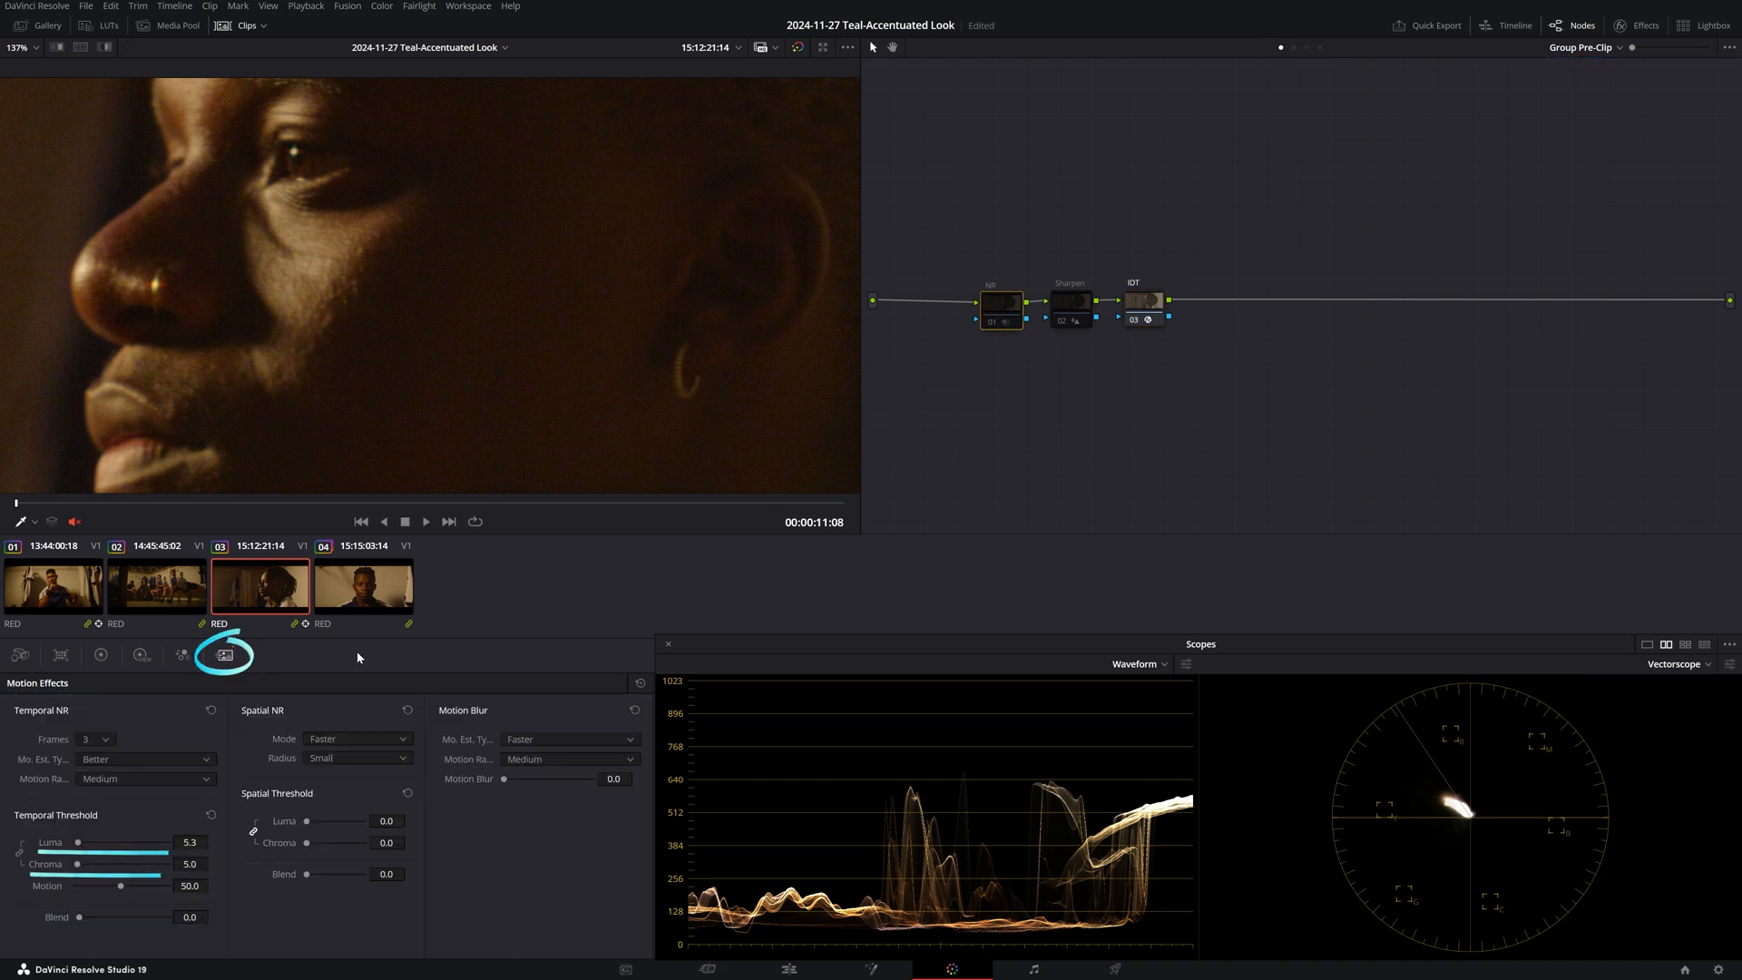
scroll(548, 343, up, 3)
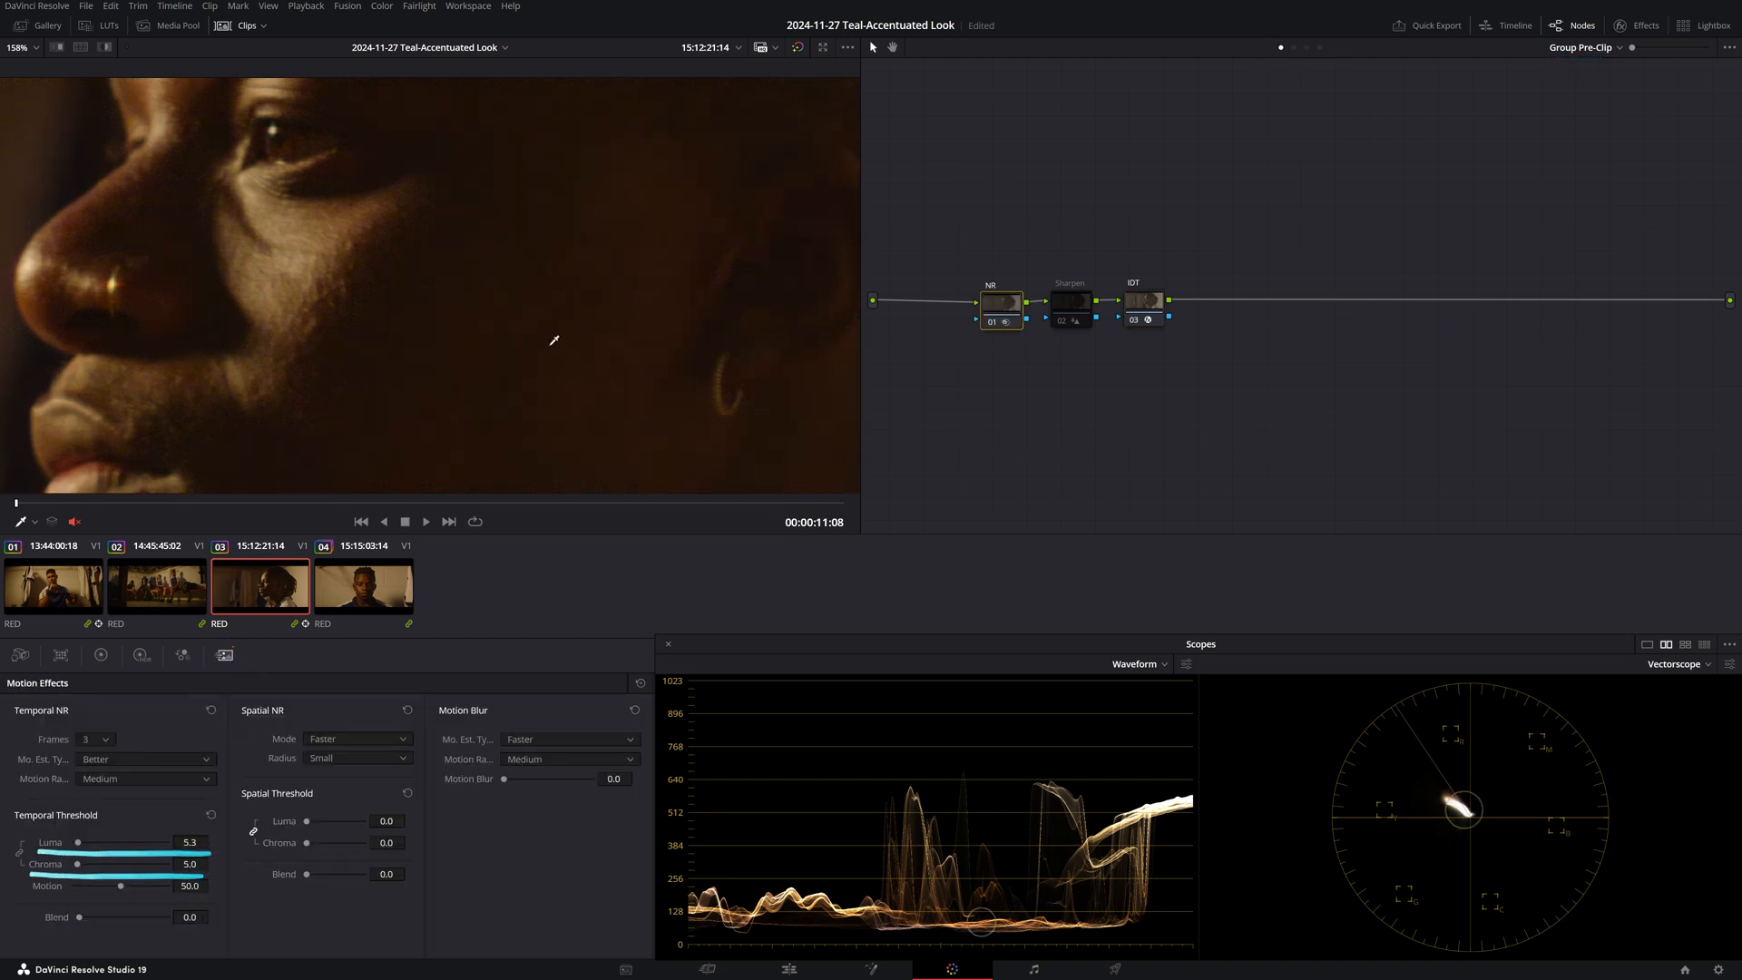
Toggle the NR node off and on to compare the noise, then fit the frame.
key(ctrl+d)
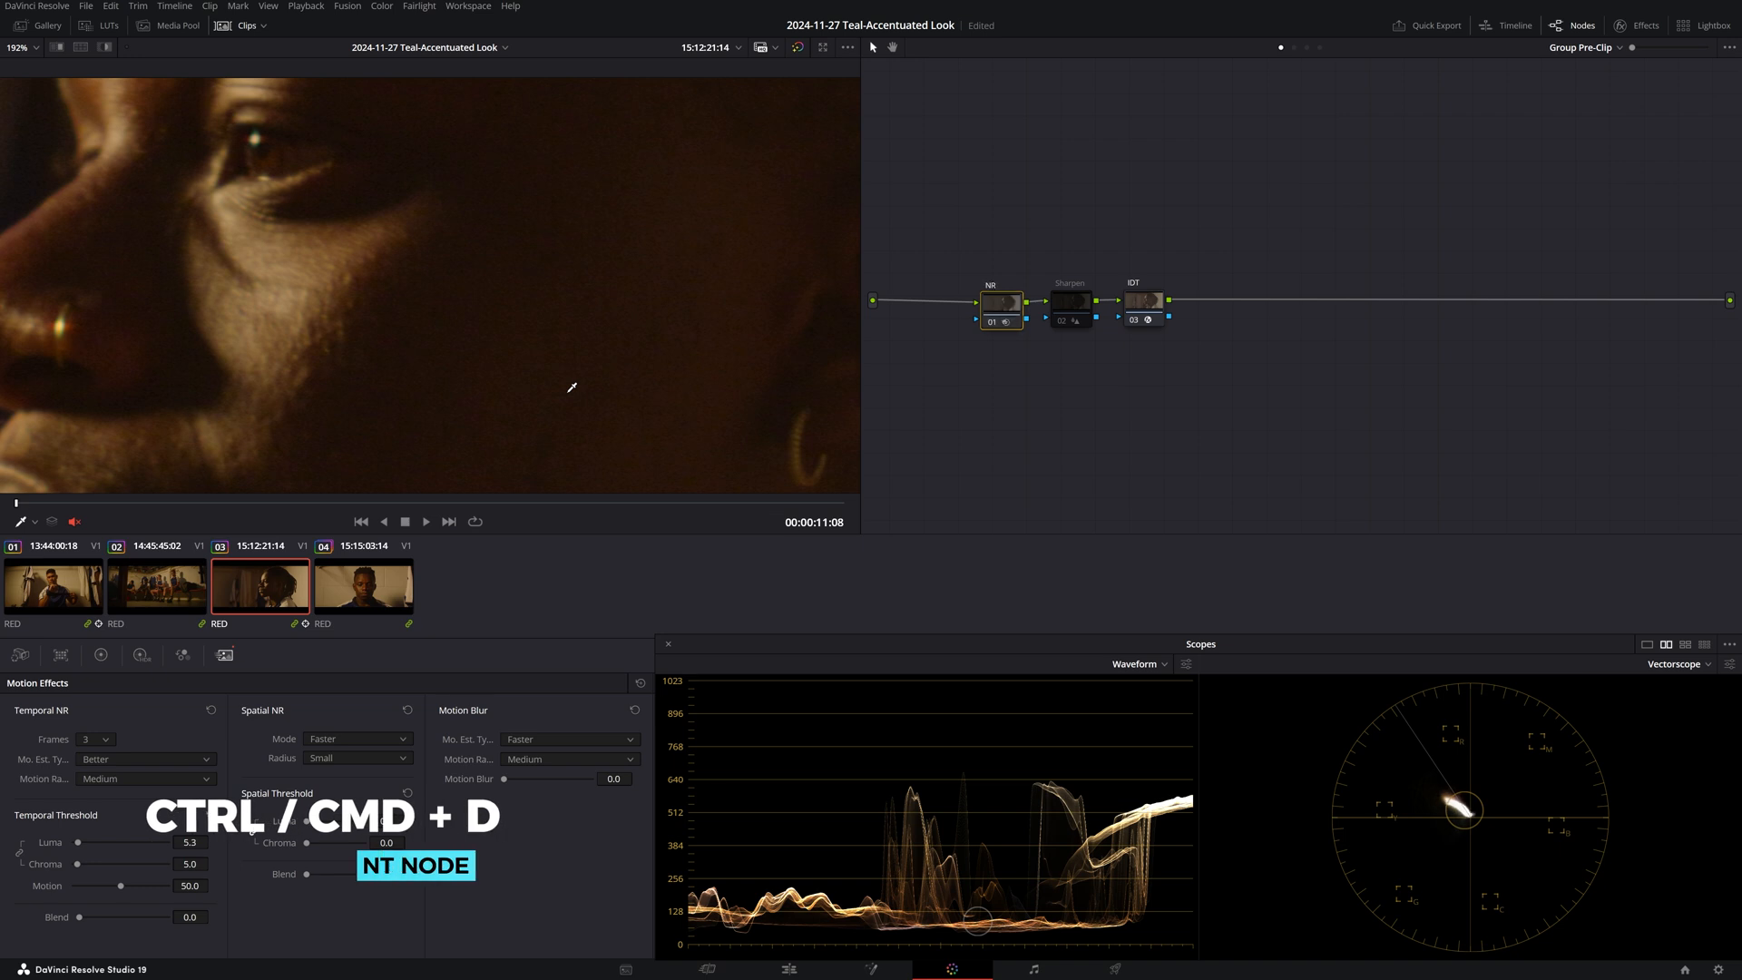
scroll(571, 387, up, 4)
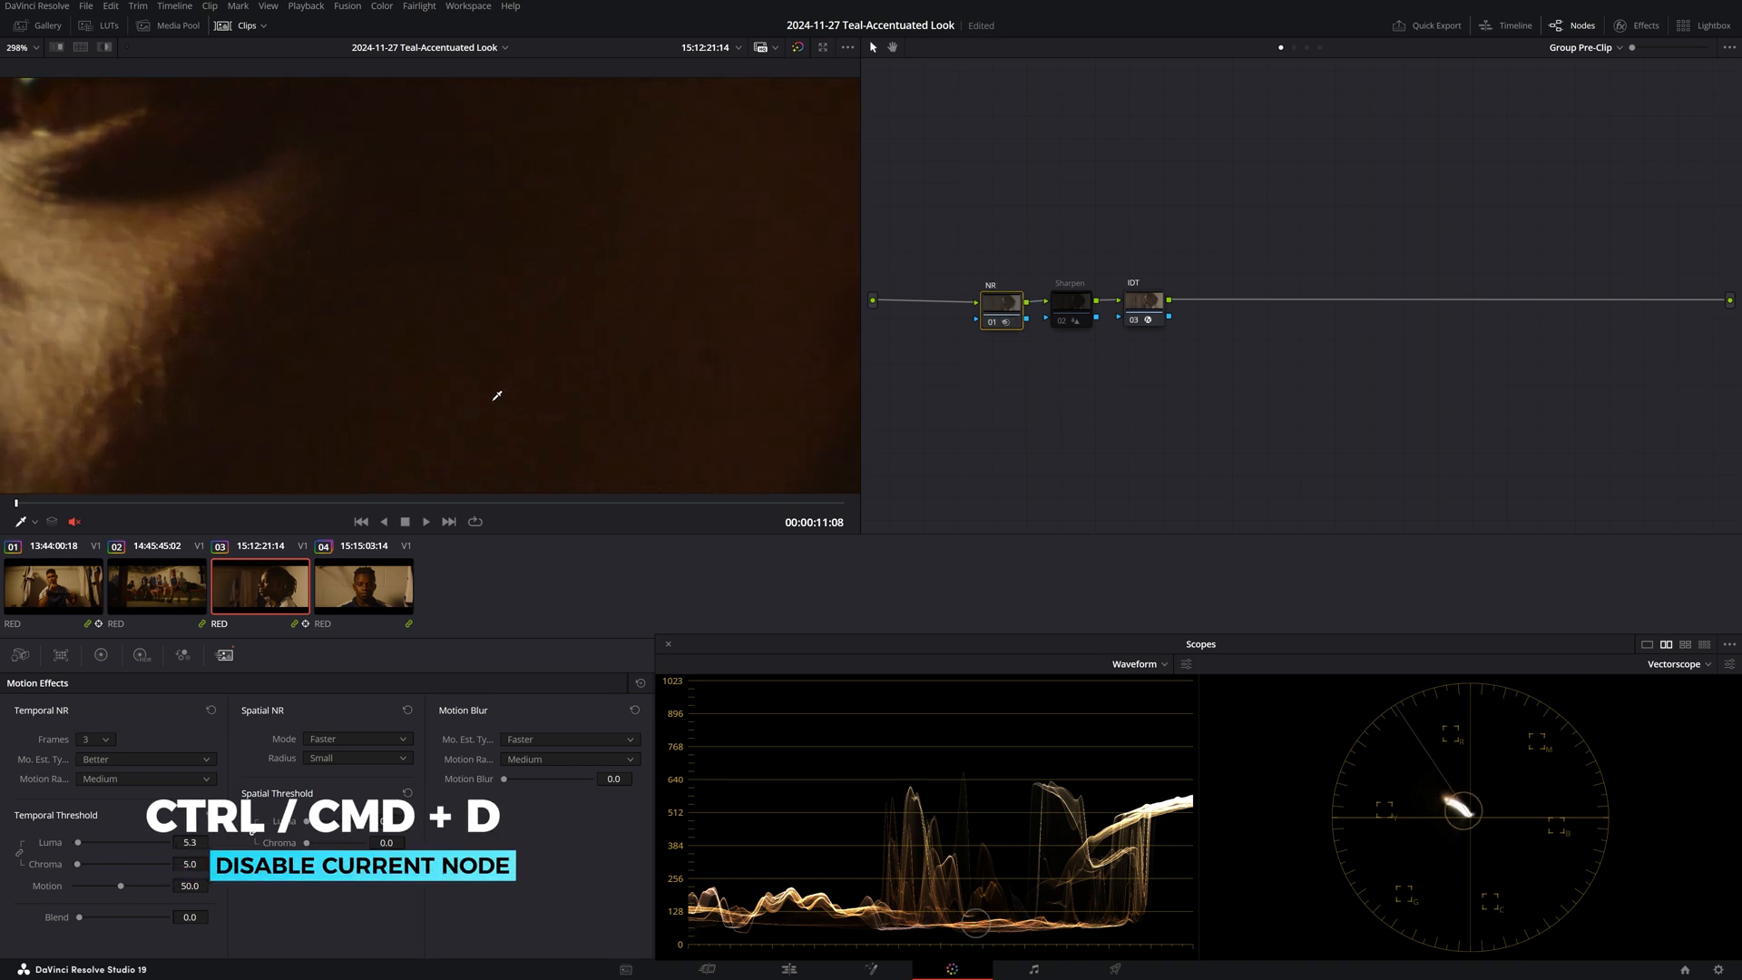
key(ctrl+d)
key(ctrl+d)
key(ctrl+d)
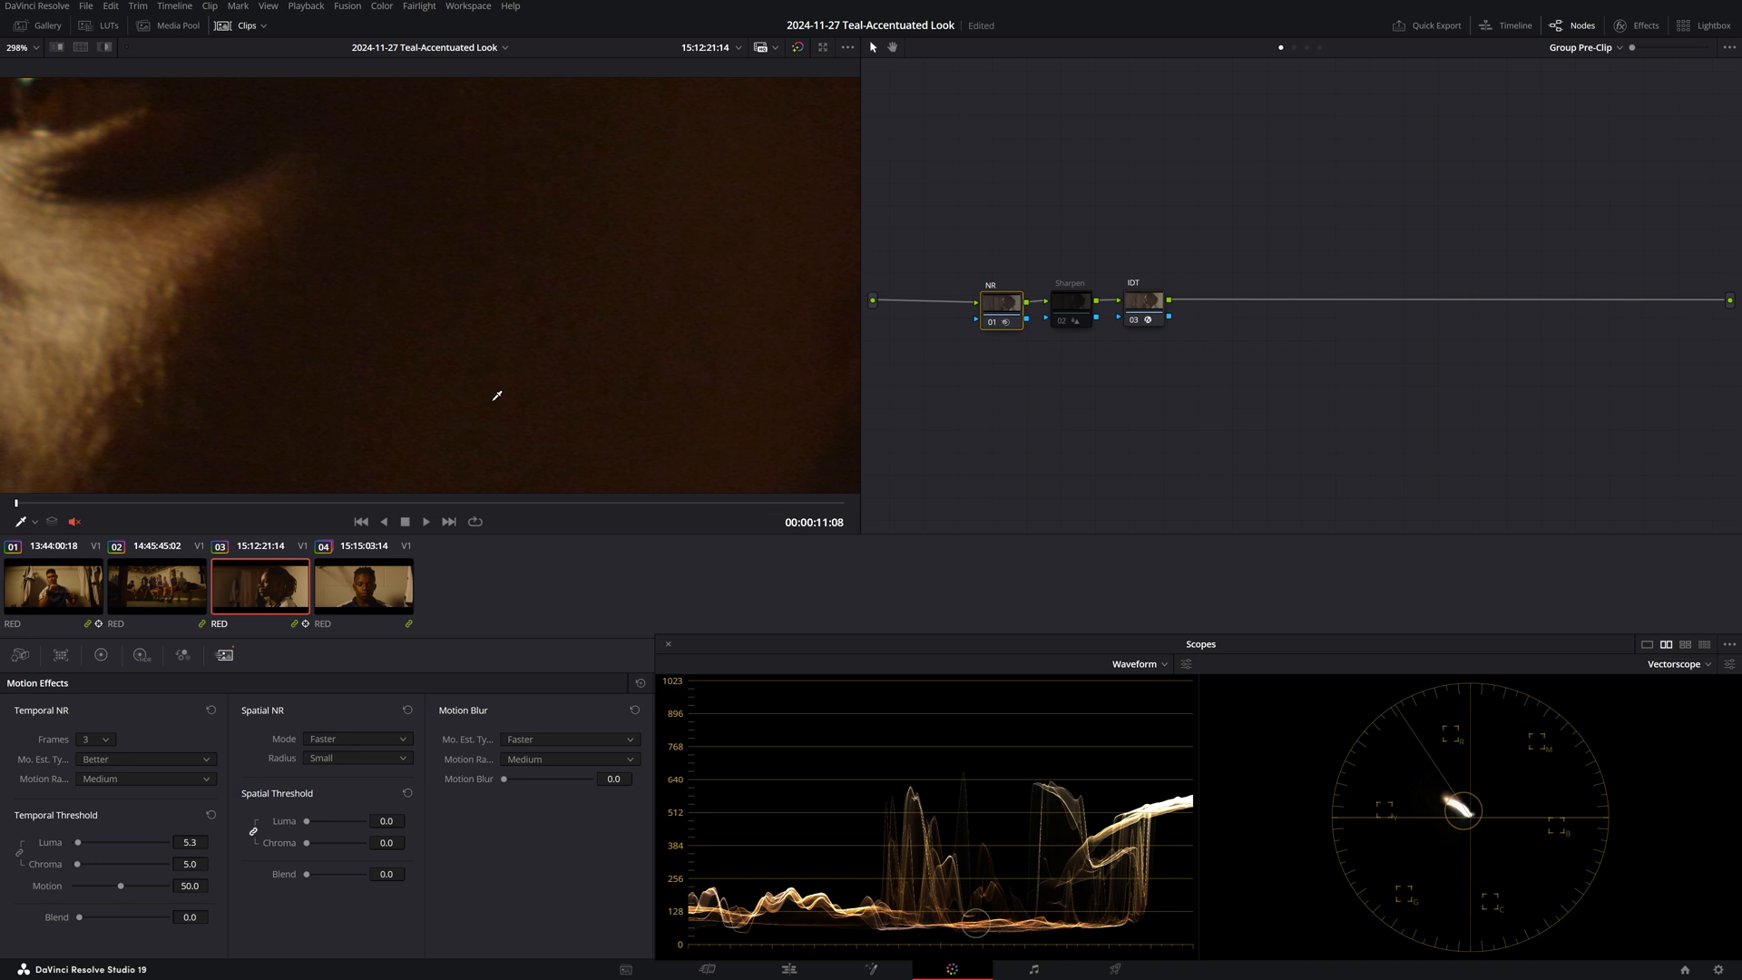
key(shift+z)
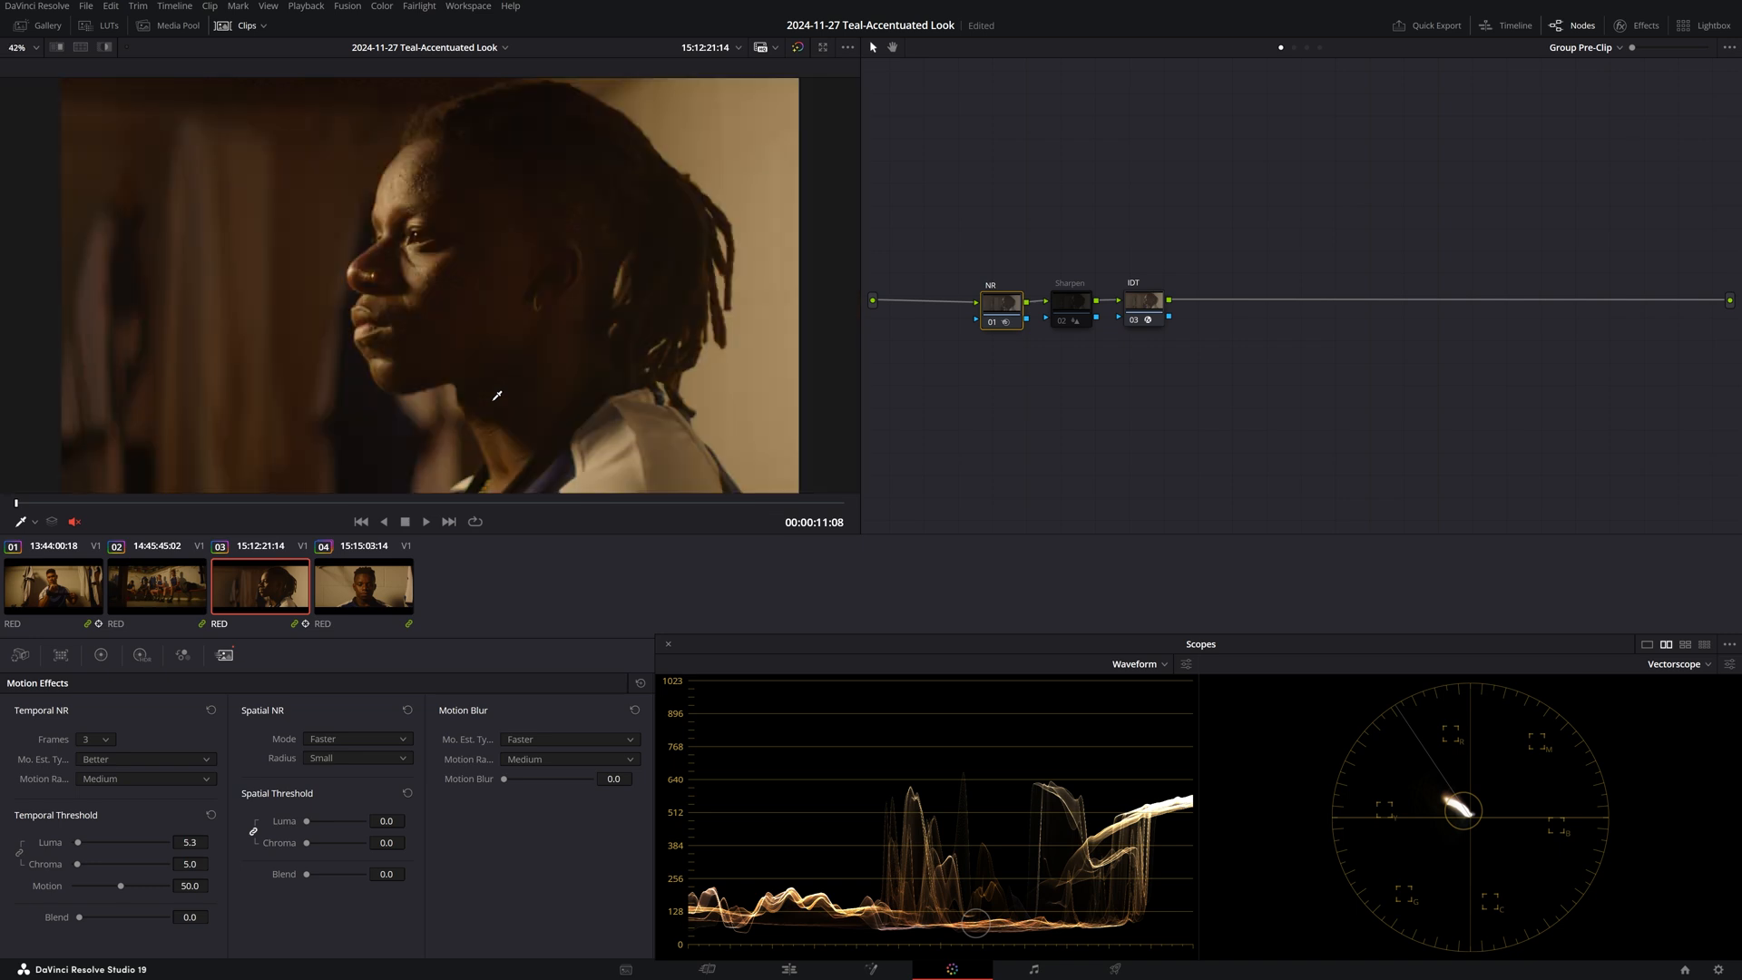
click(1082, 305)
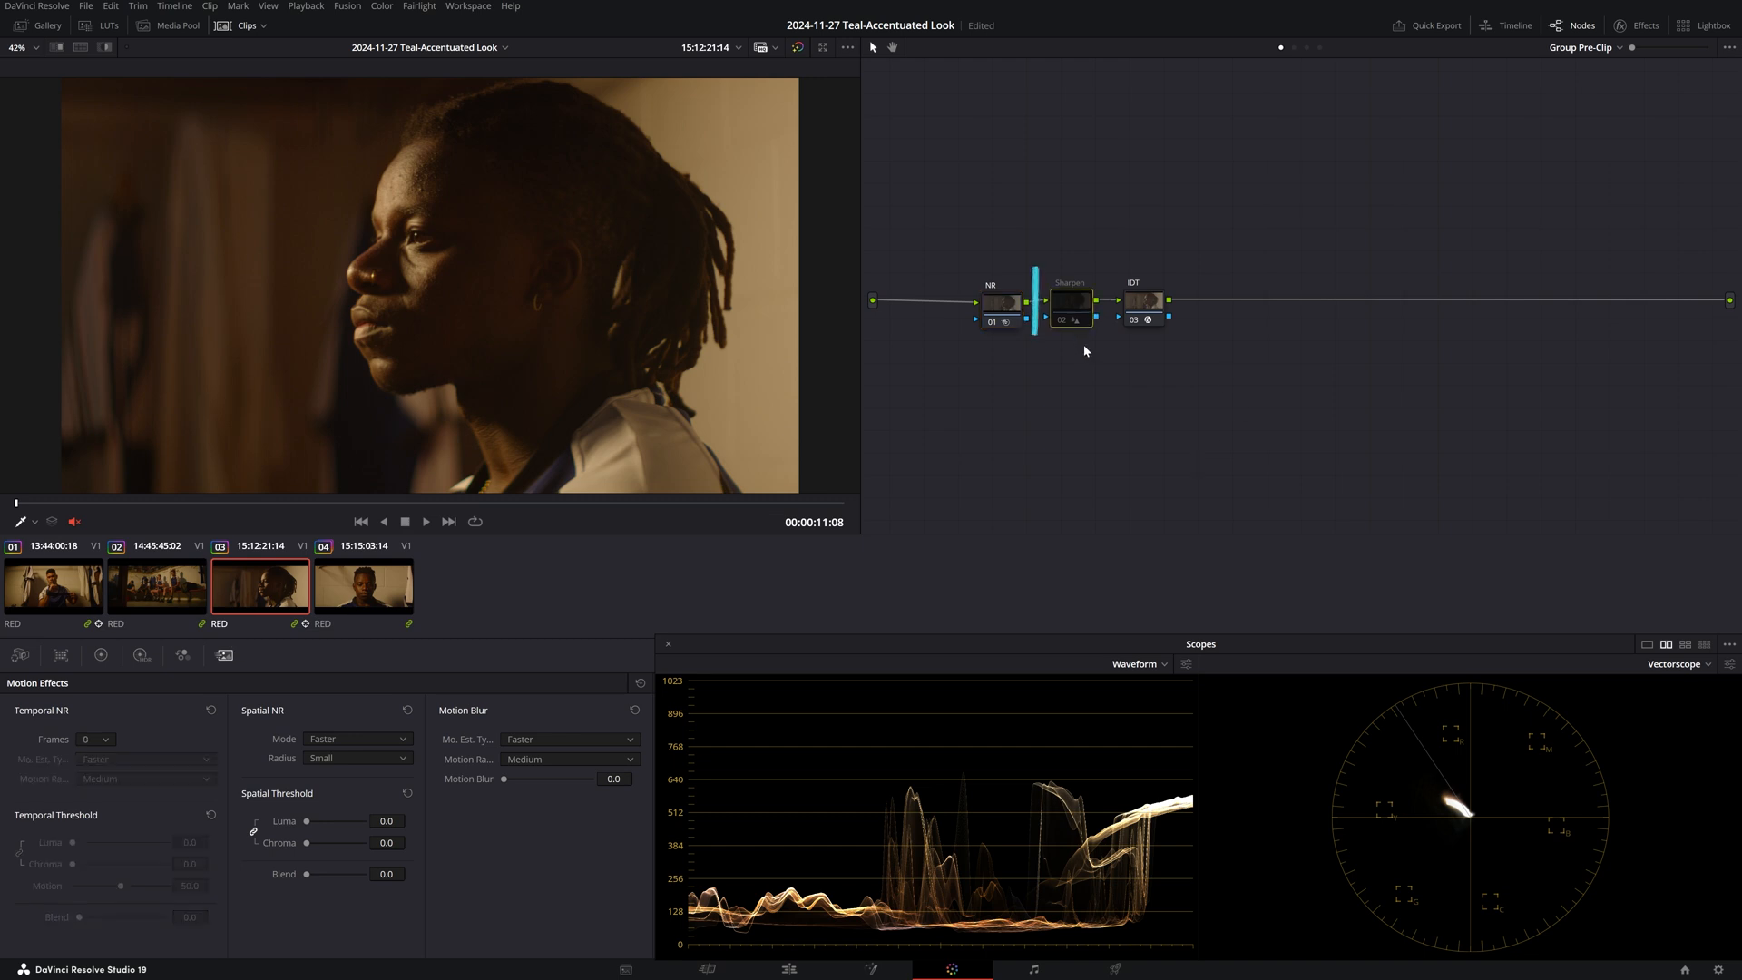
Close the scopes and show the Sharpen blur settings: radius 0.48, coring softness 53.03, level 48.60.
click(669, 645)
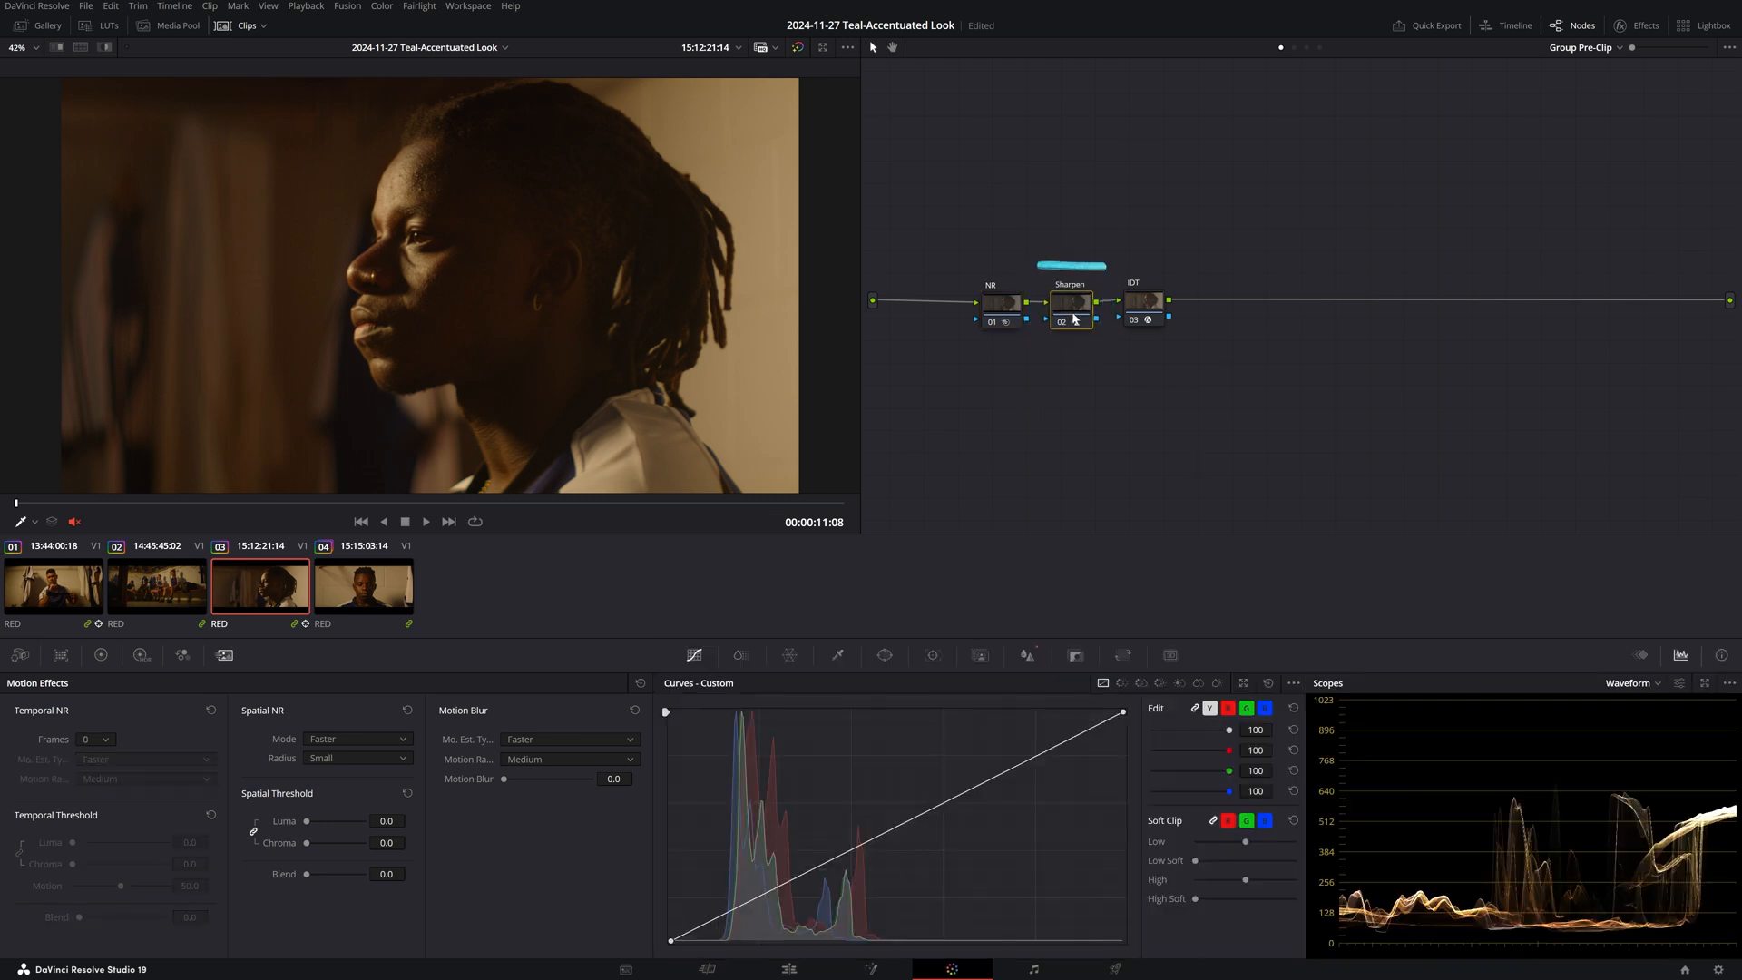
click(1027, 655)
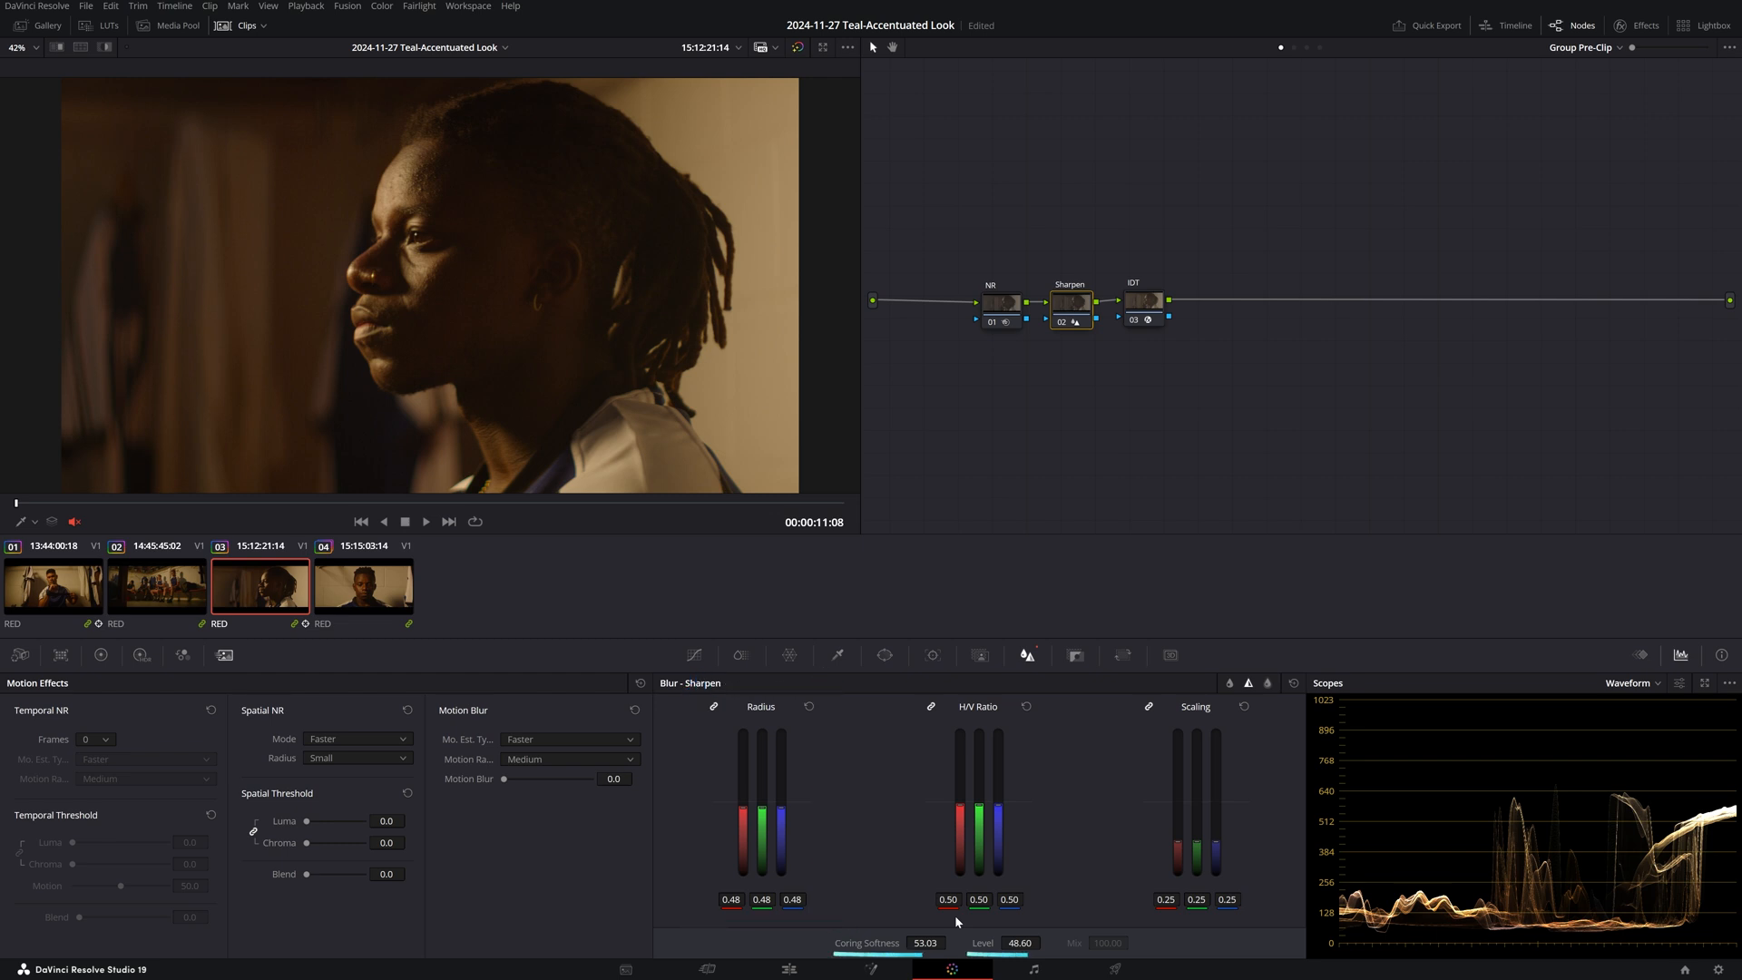
scroll(501, 250, up, 5)
scroll(468, 292, up, 8)
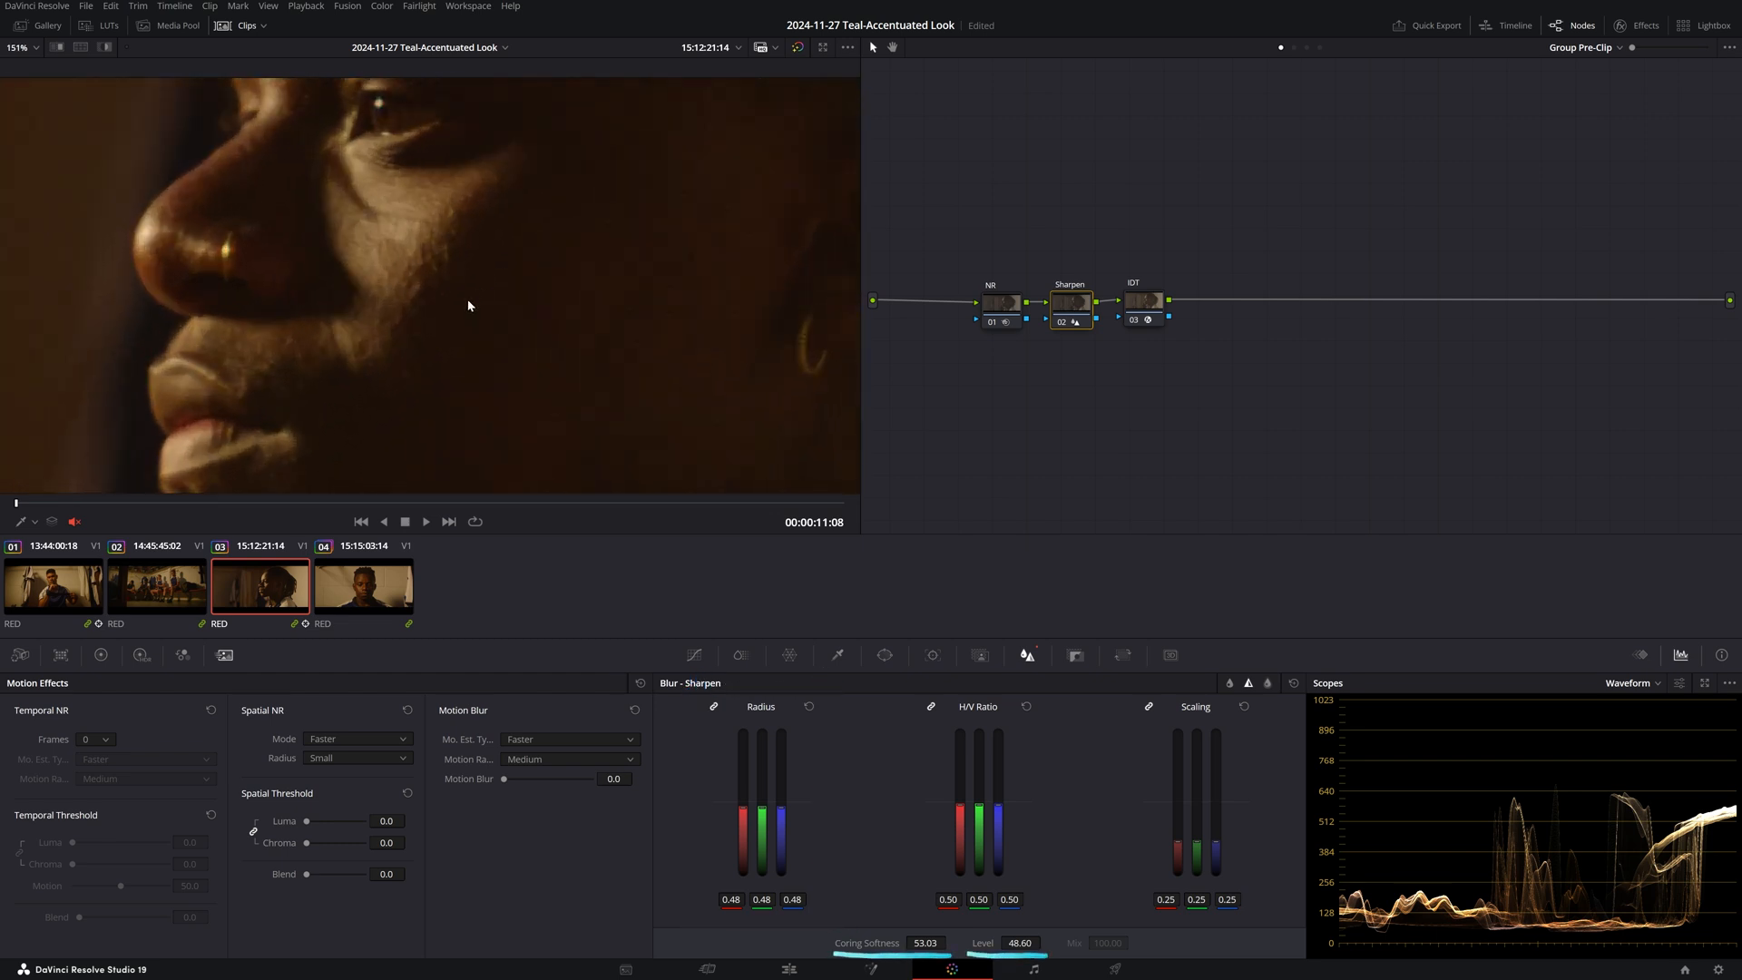
scroll(582, 389, down, 1)
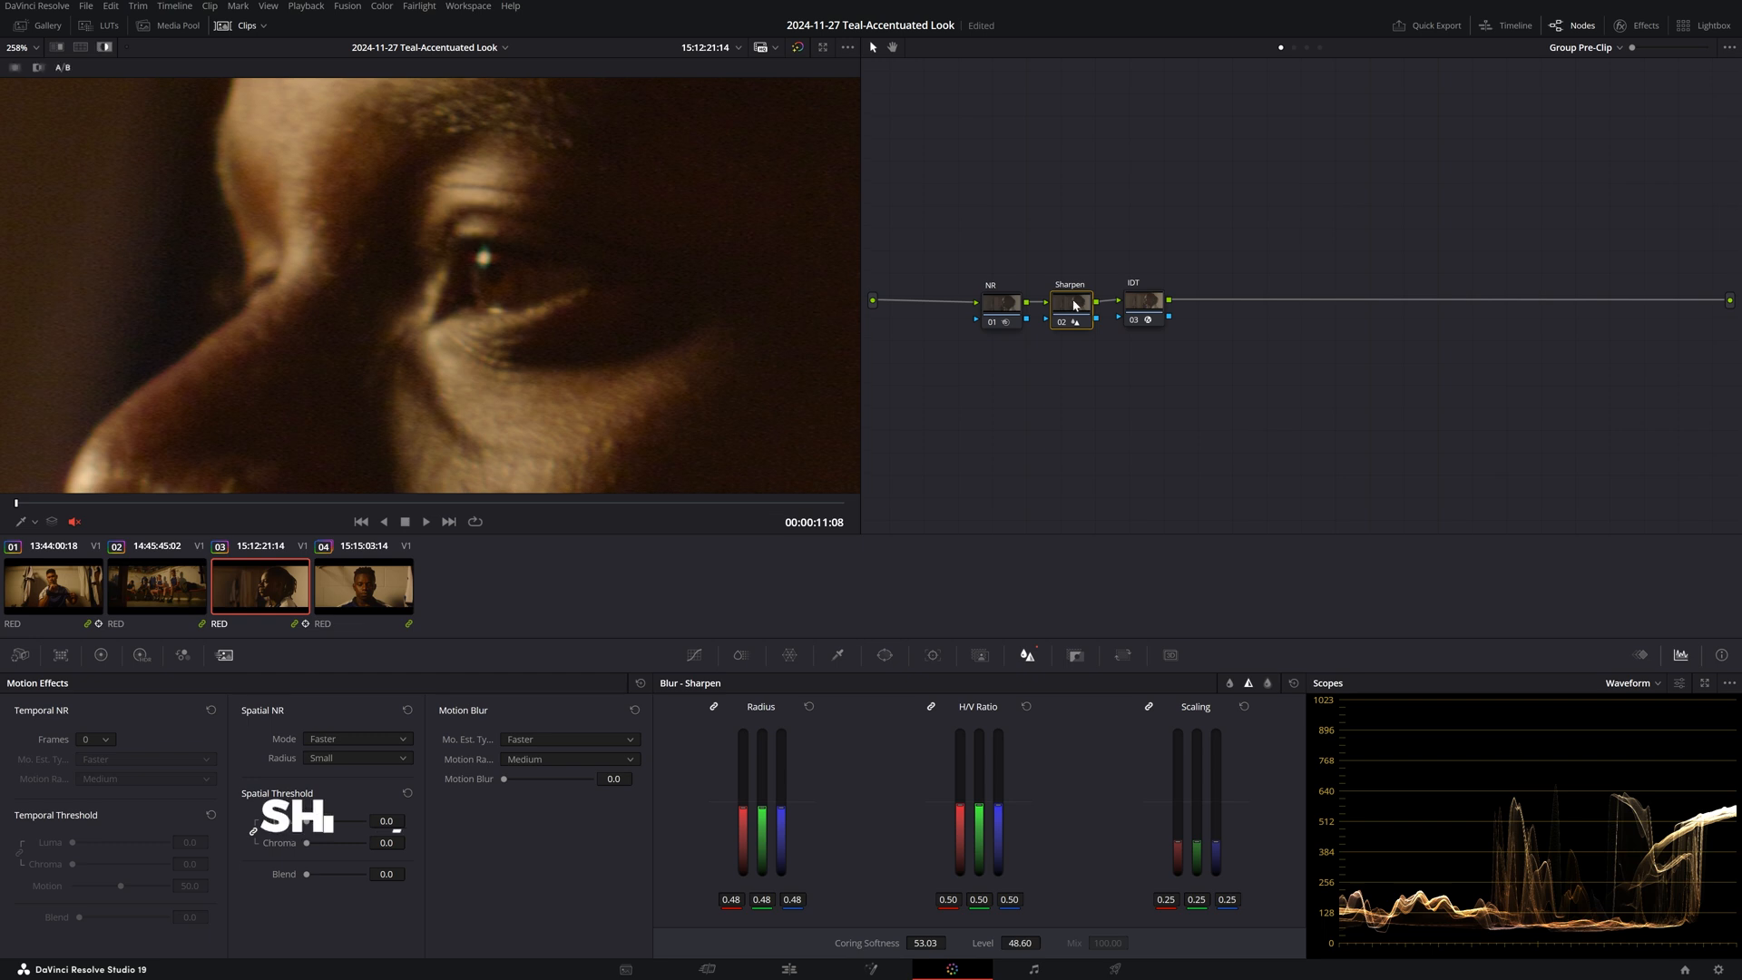
Check the sharpening in difference mode, fit the frame, and switch to clip 04.
key(ctrl+shift+h)
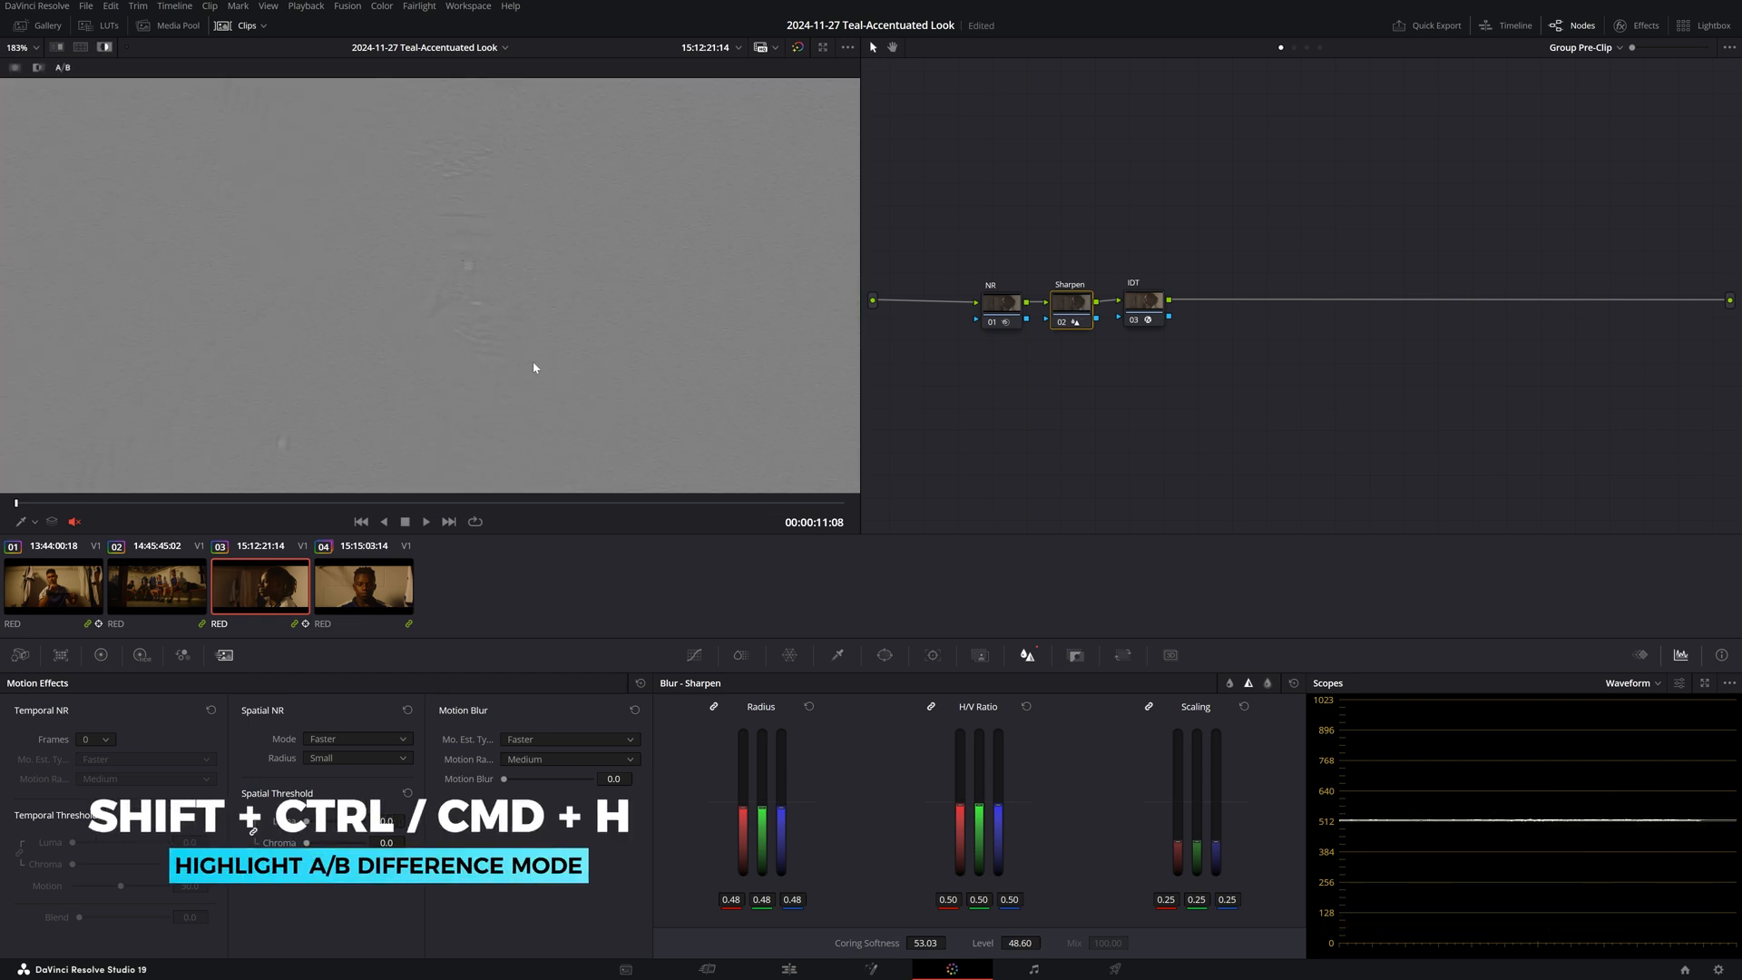
scroll(534, 366, down, 3)
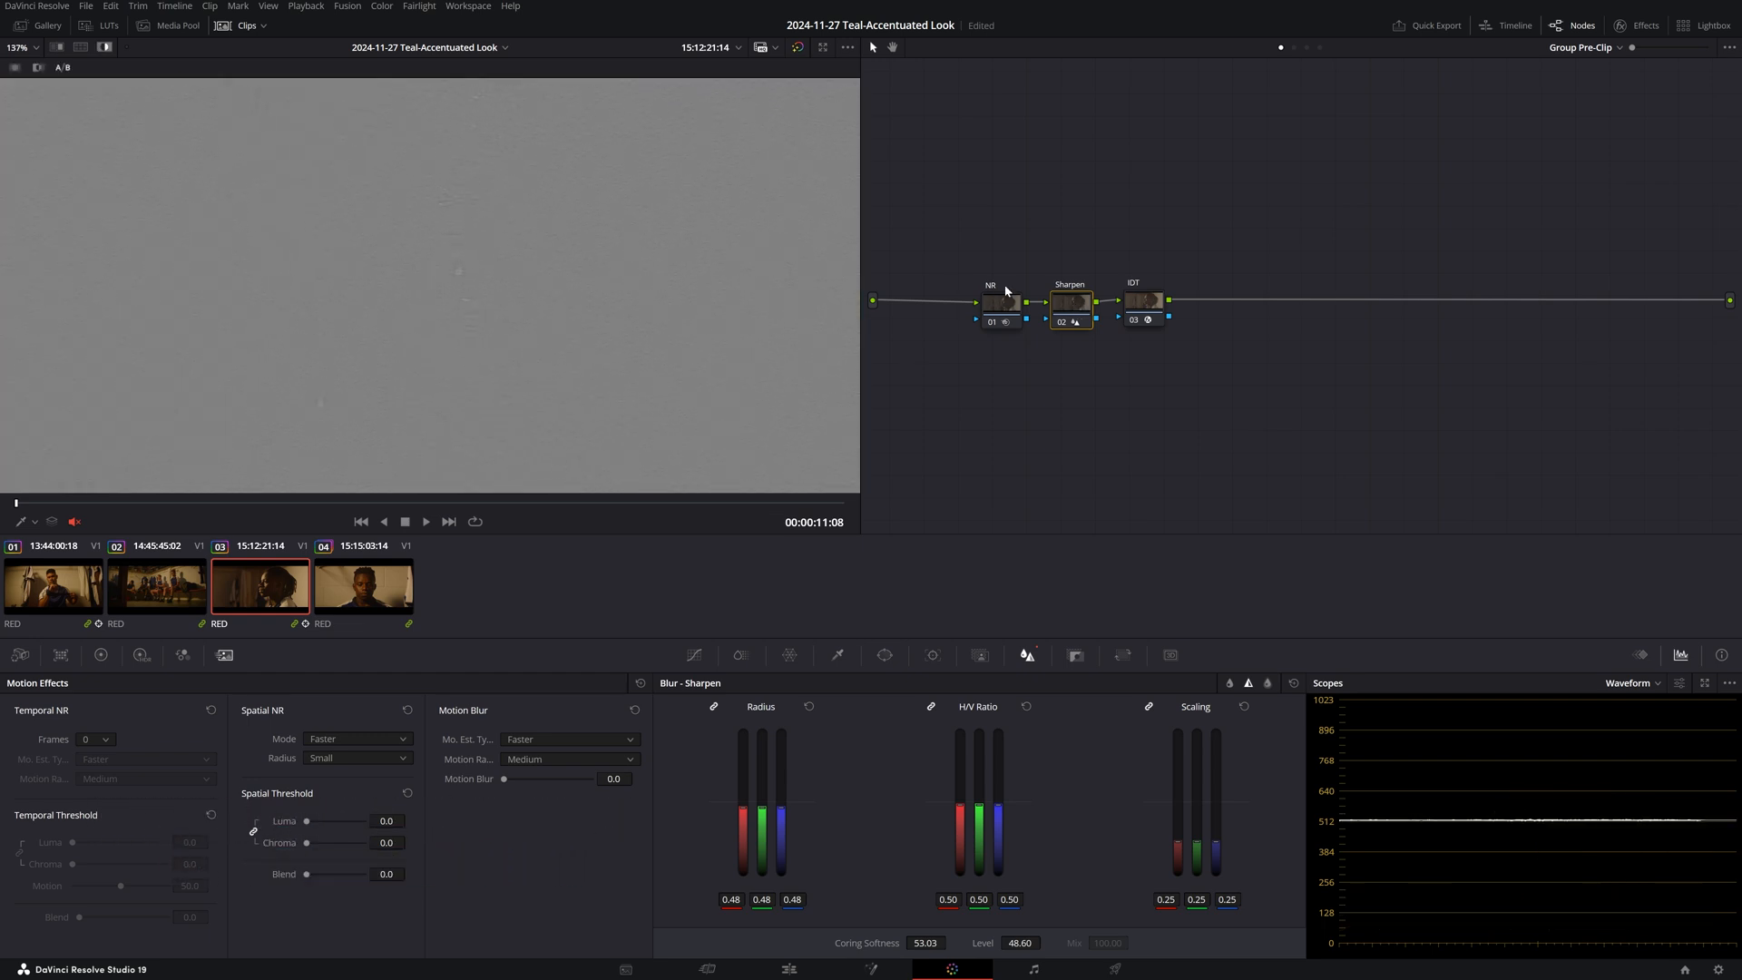
key(ctrl+shift+h)
key(shift+z)
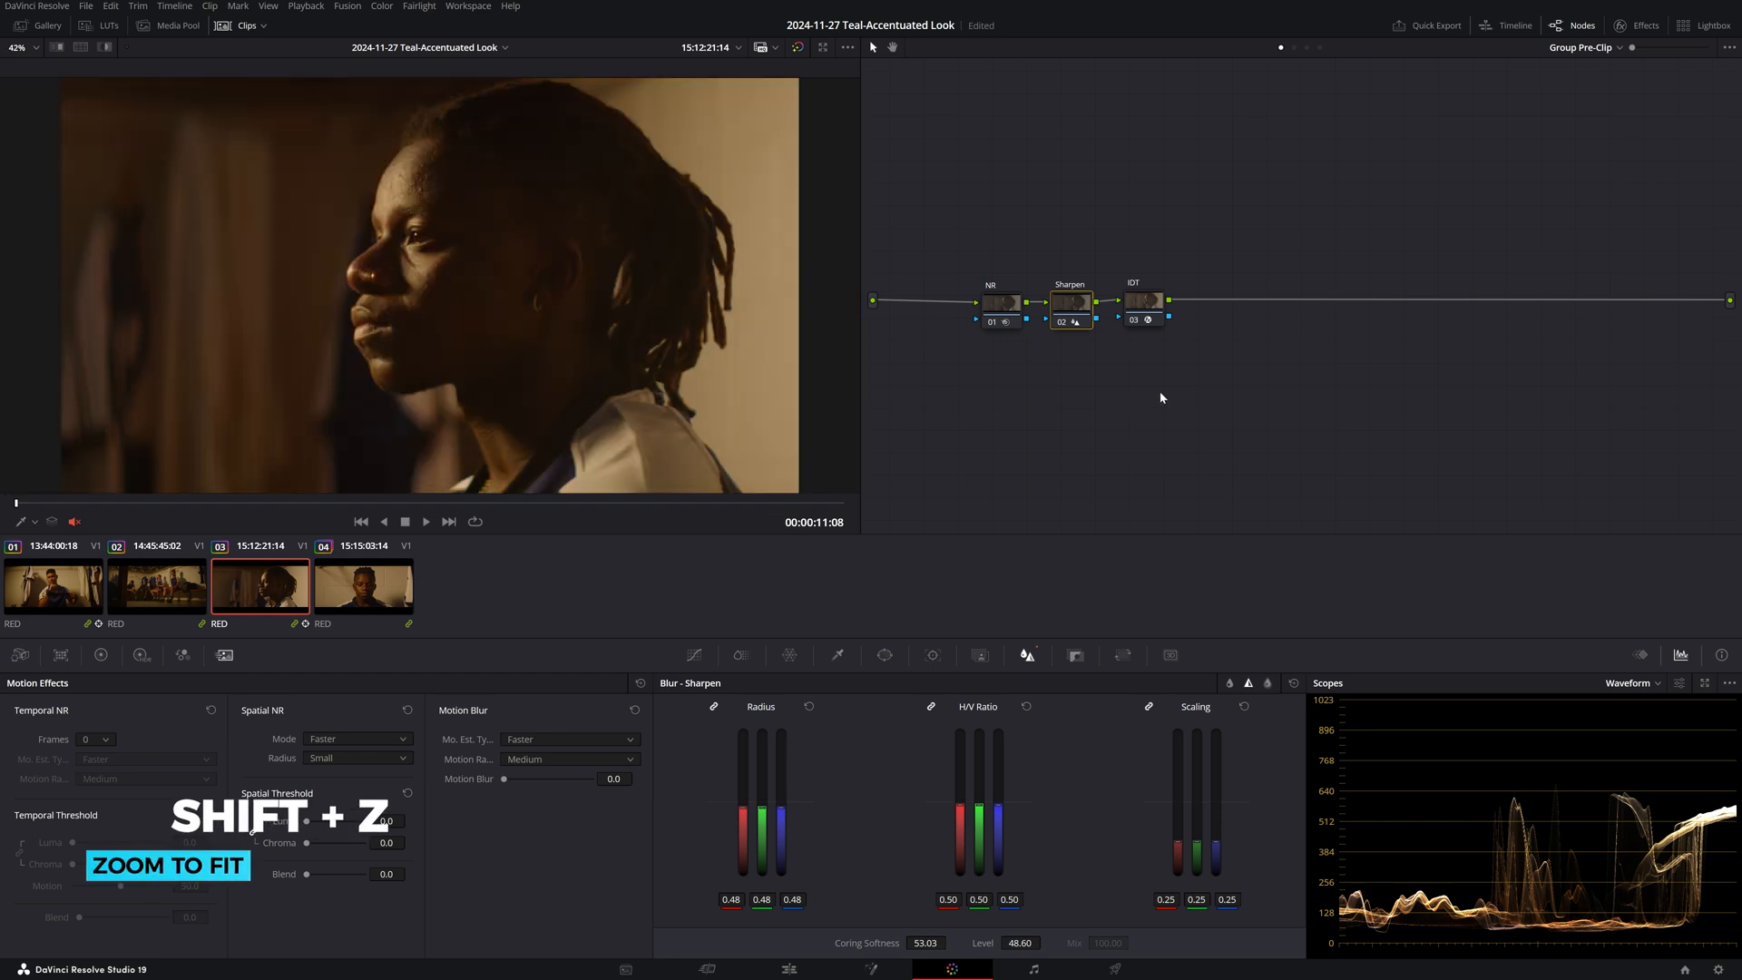
click(370, 589)
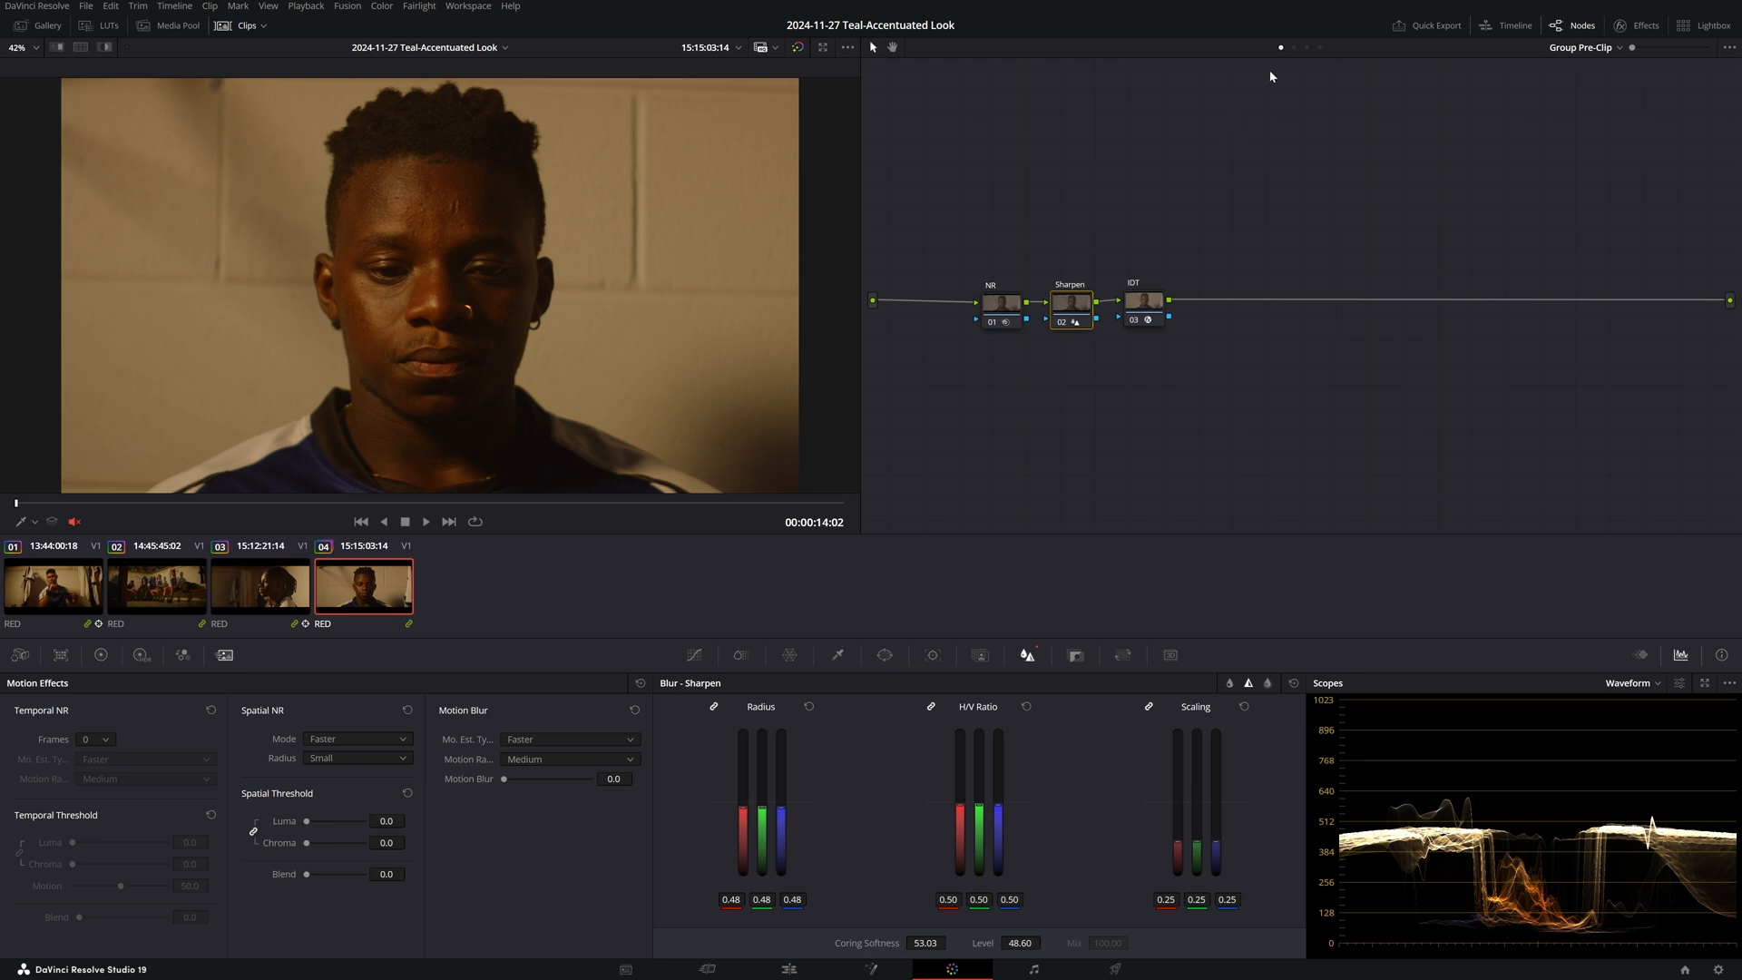
click(1294, 48)
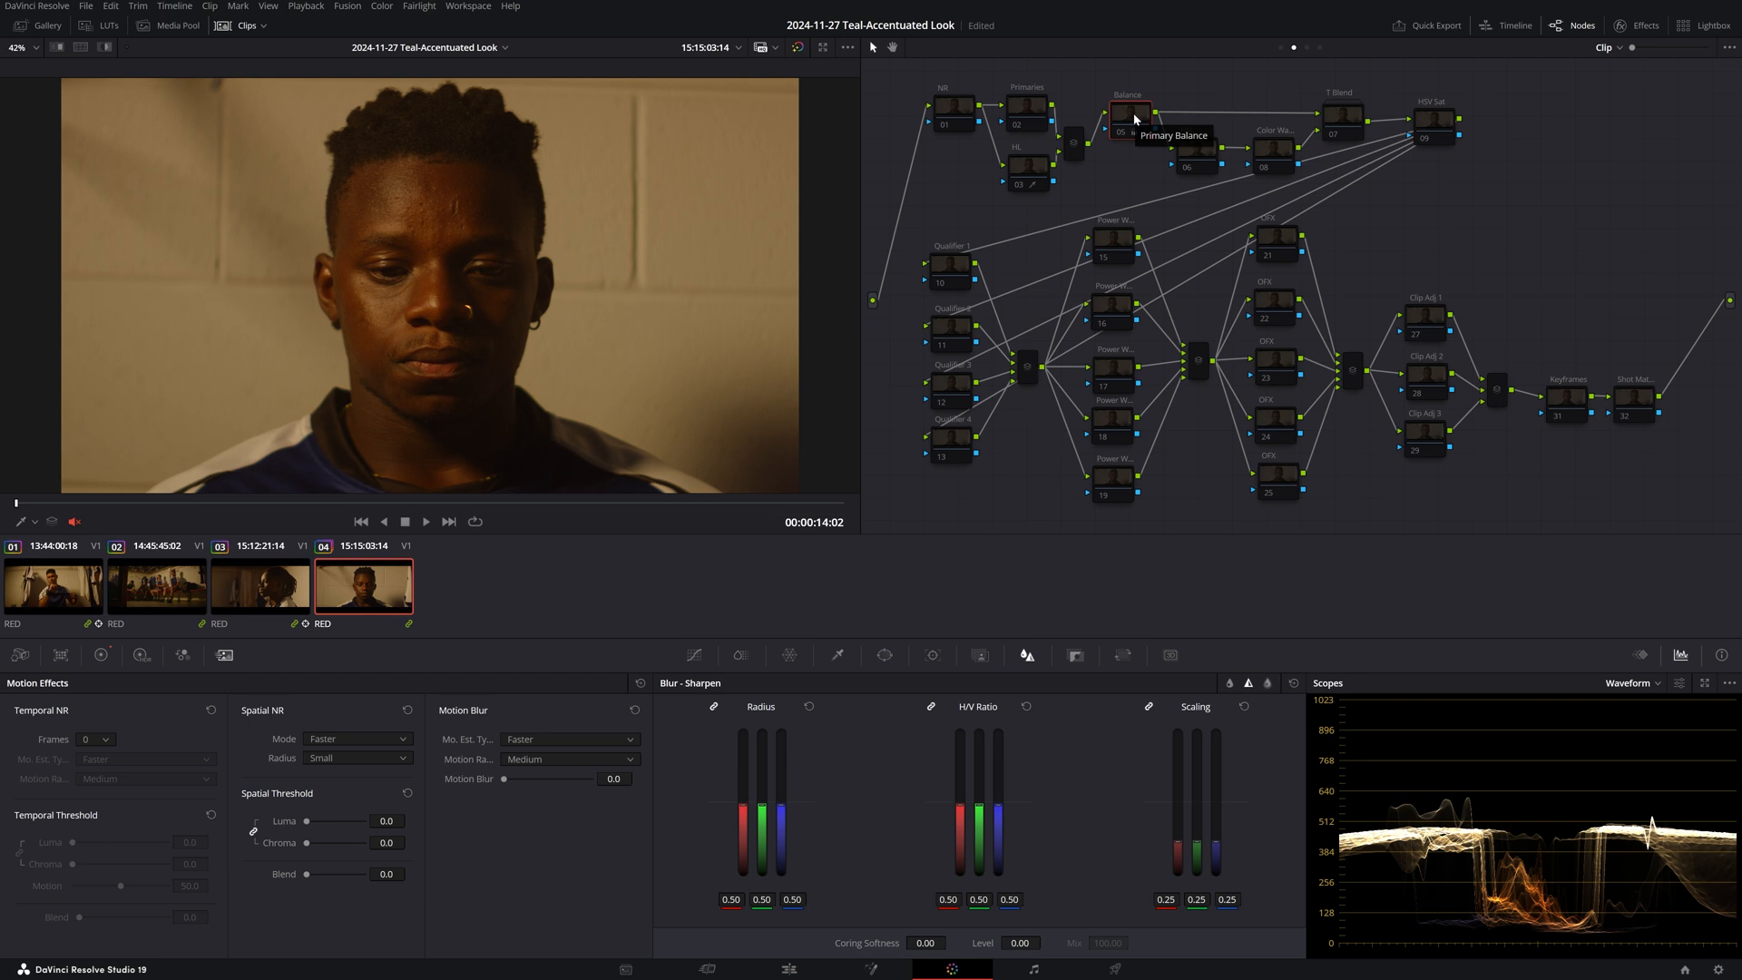
key(alt+z)
key(ctrl+shift+w)
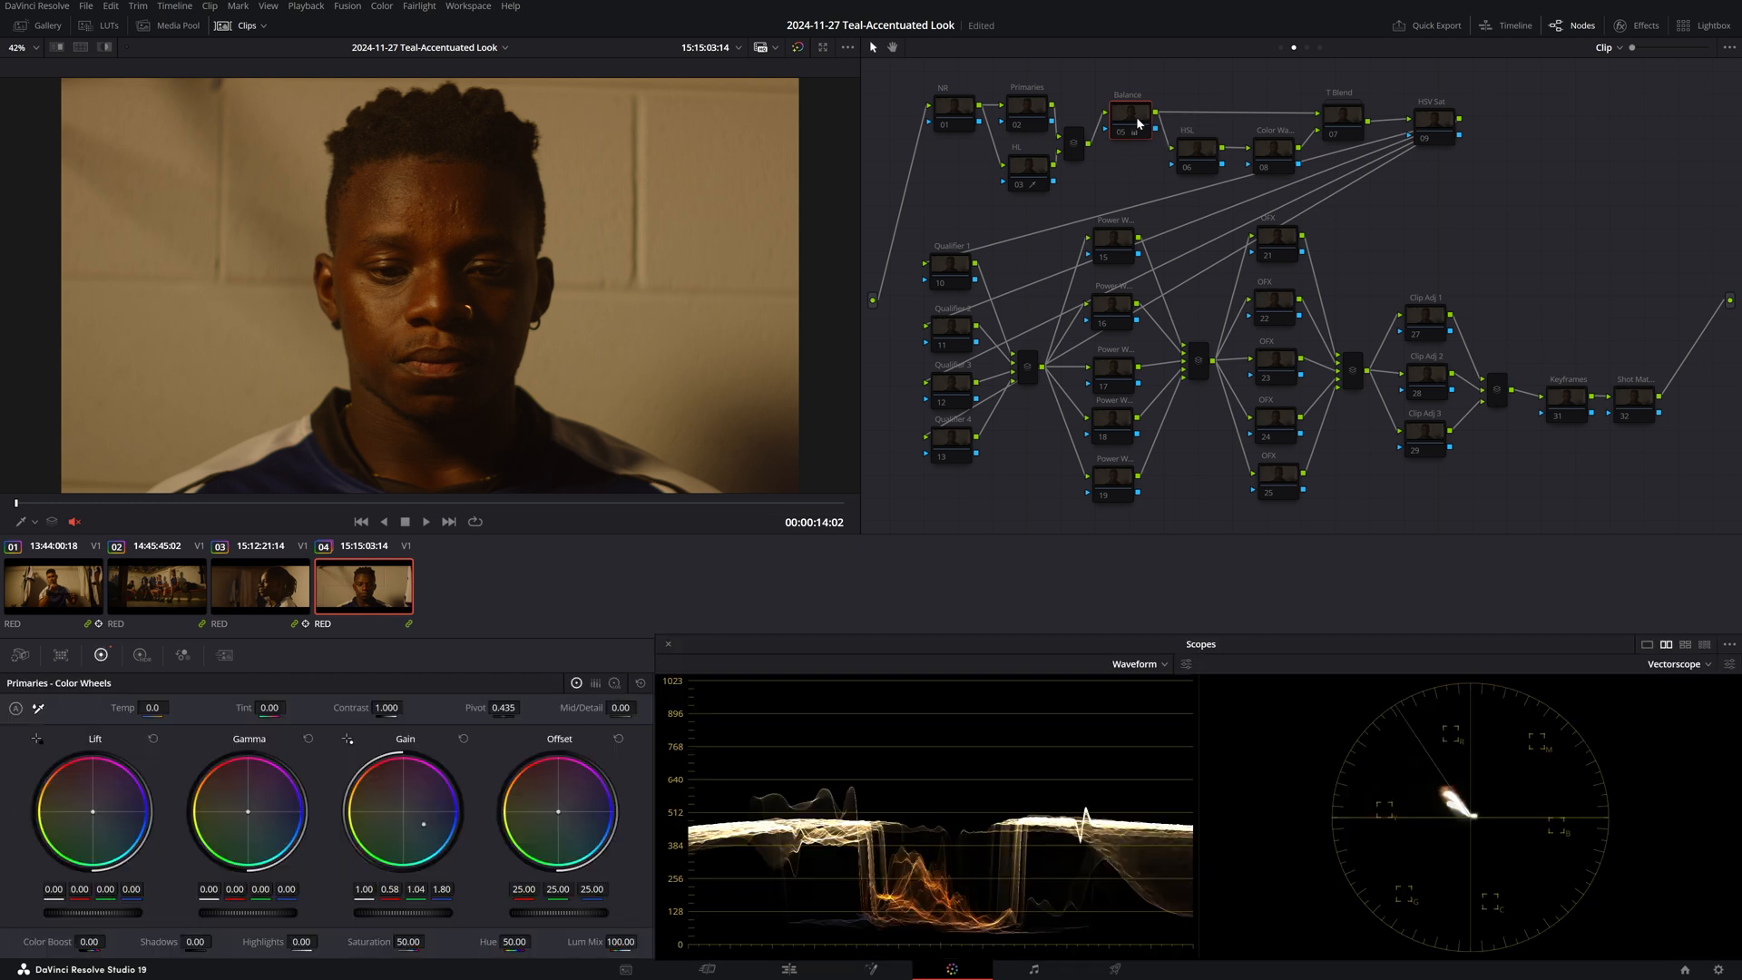
key(ctrl+d)
right_click(1131, 118)
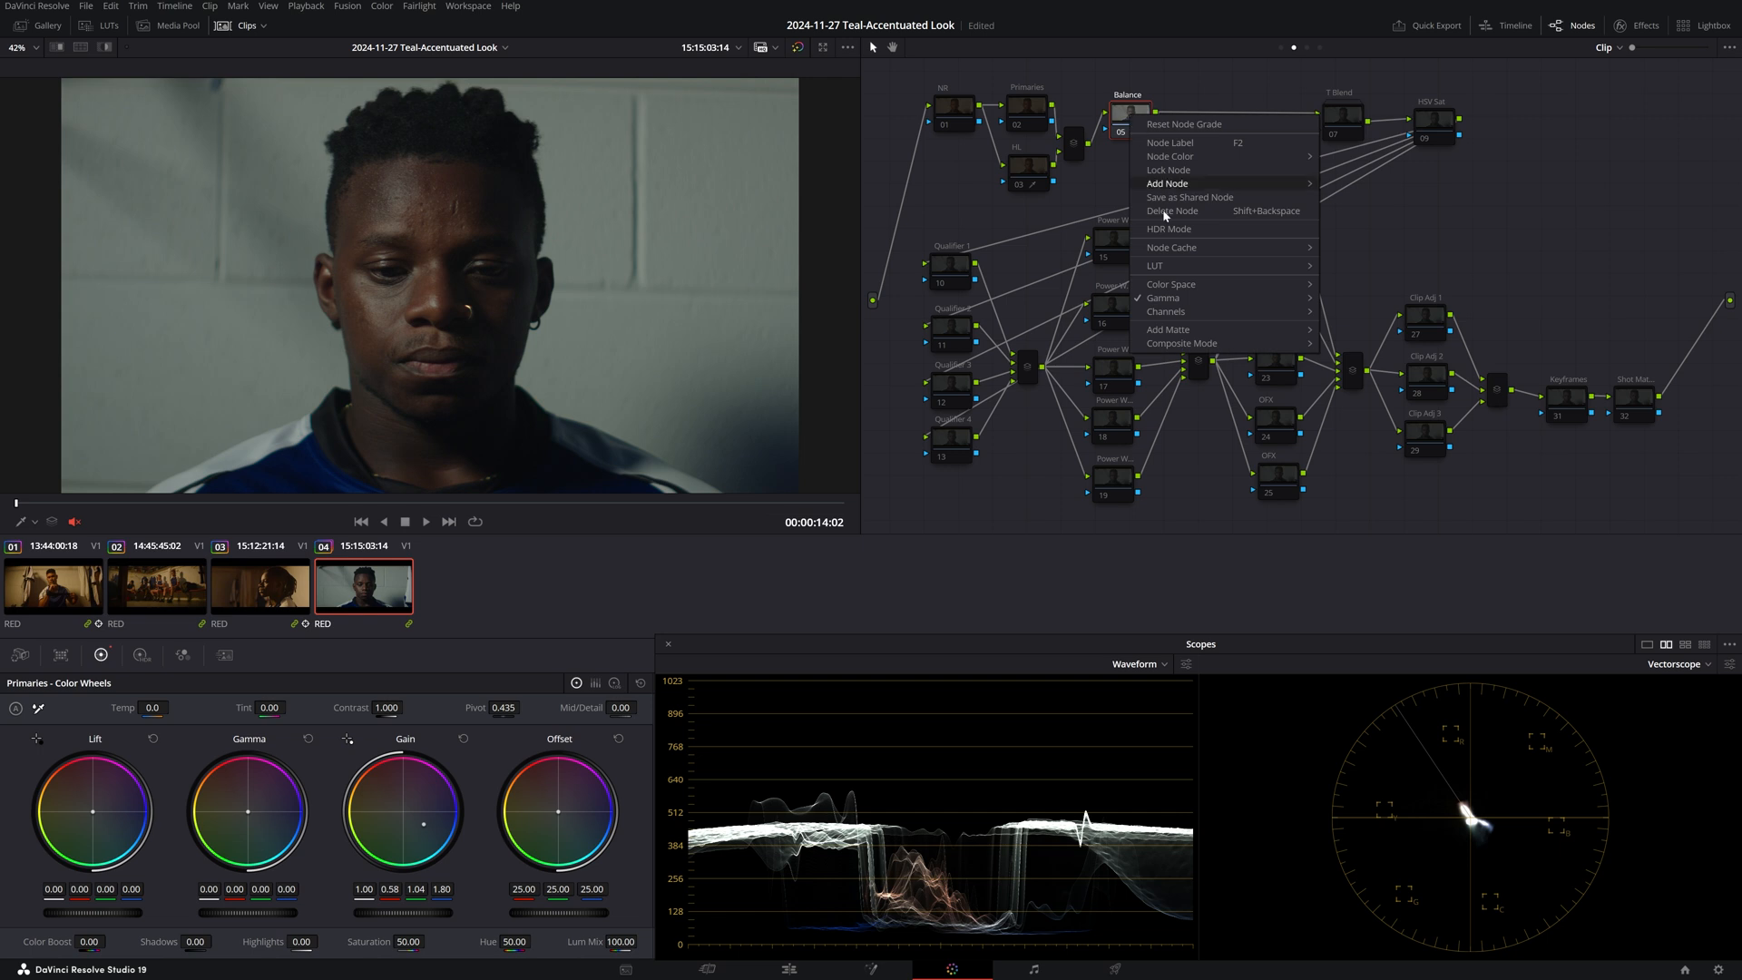
mouse_move(1170, 299)
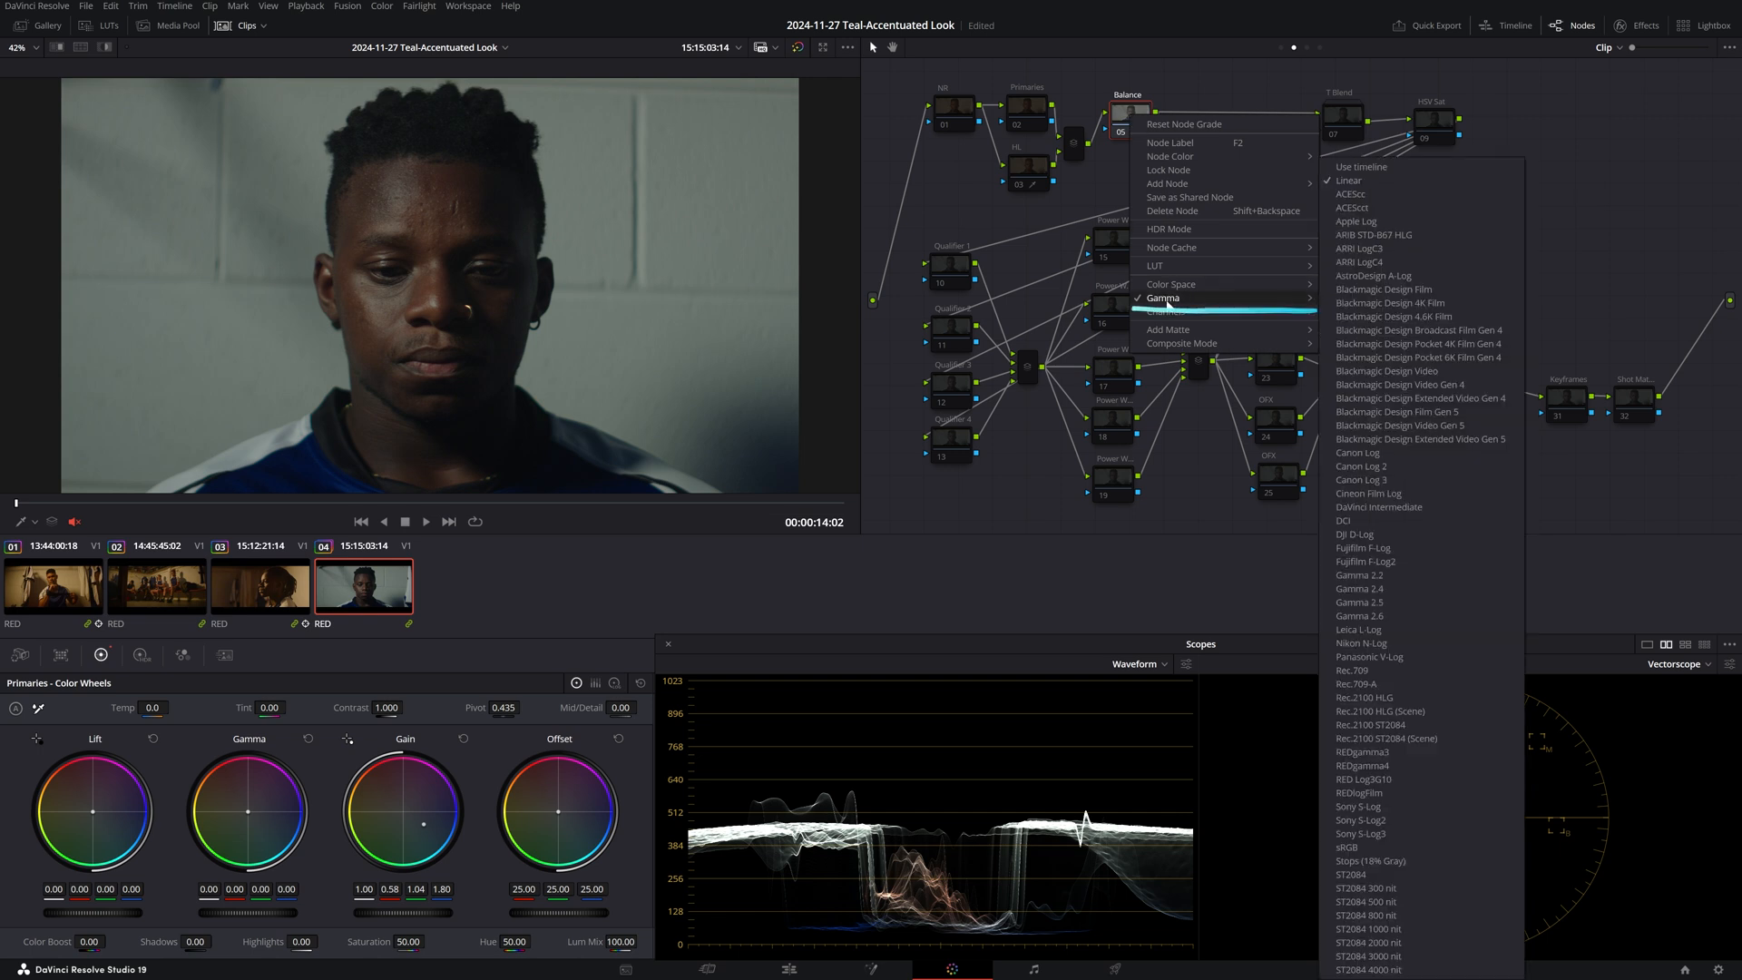
click(1430, 182)
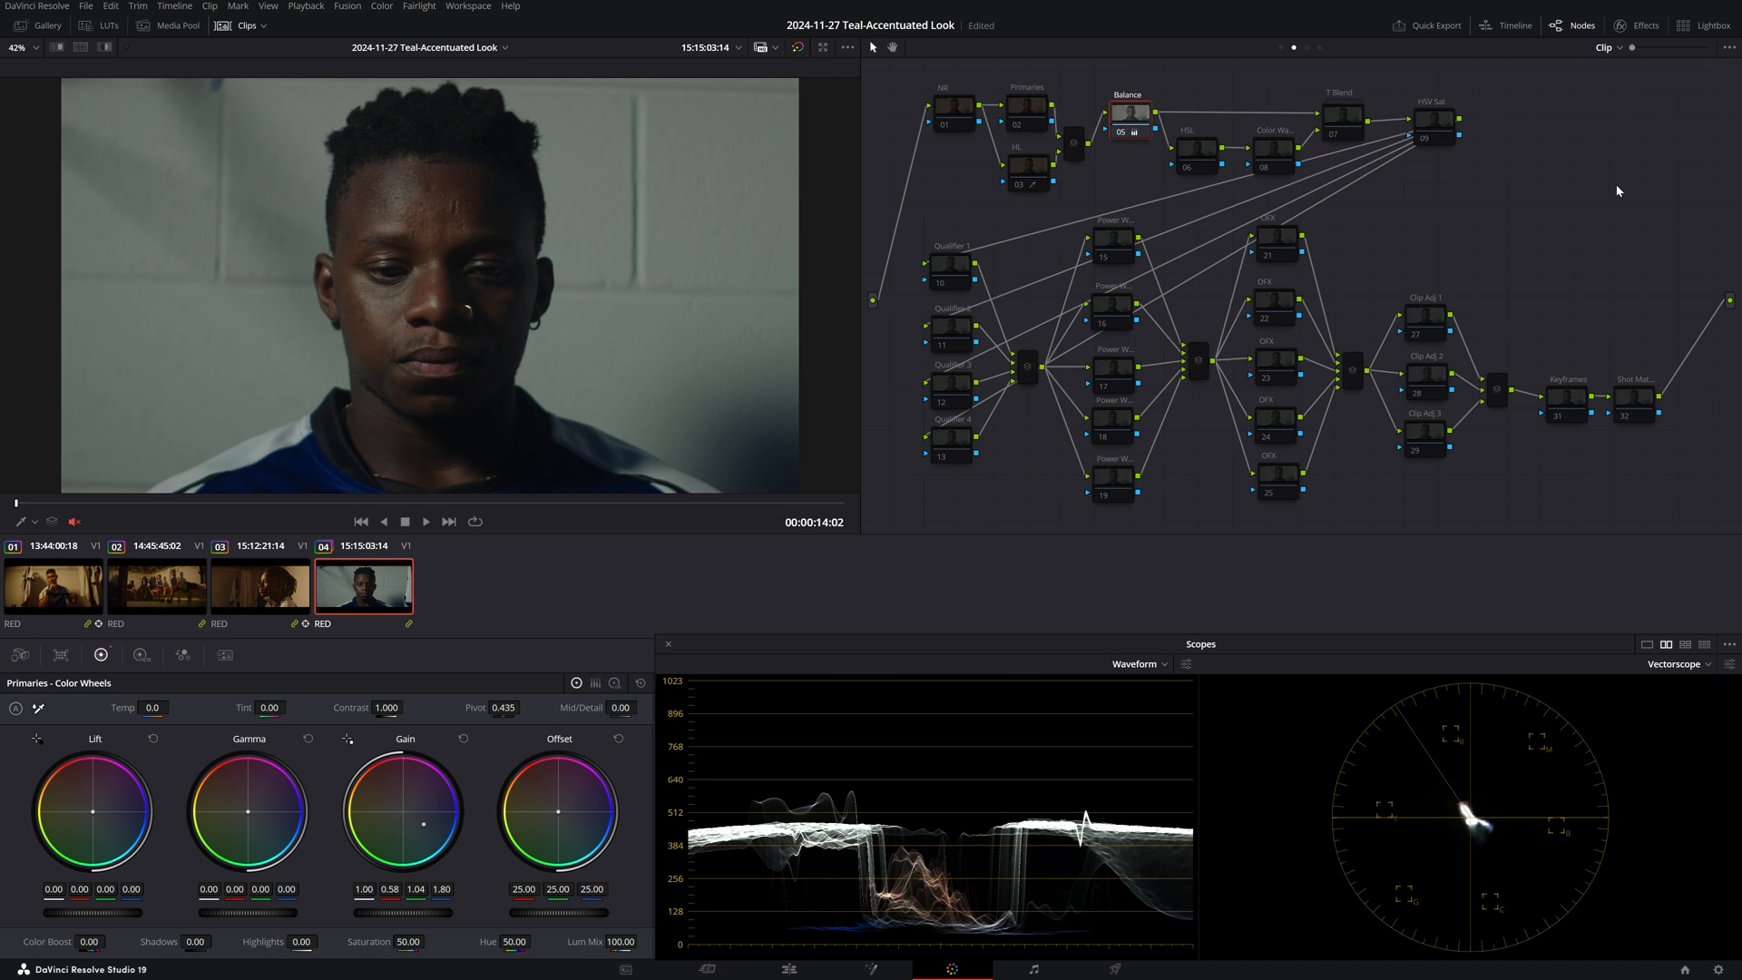
Show the post-clip tree (node 01 to ODT 16), hide the clip strip, and select node 05.
click(1306, 47)
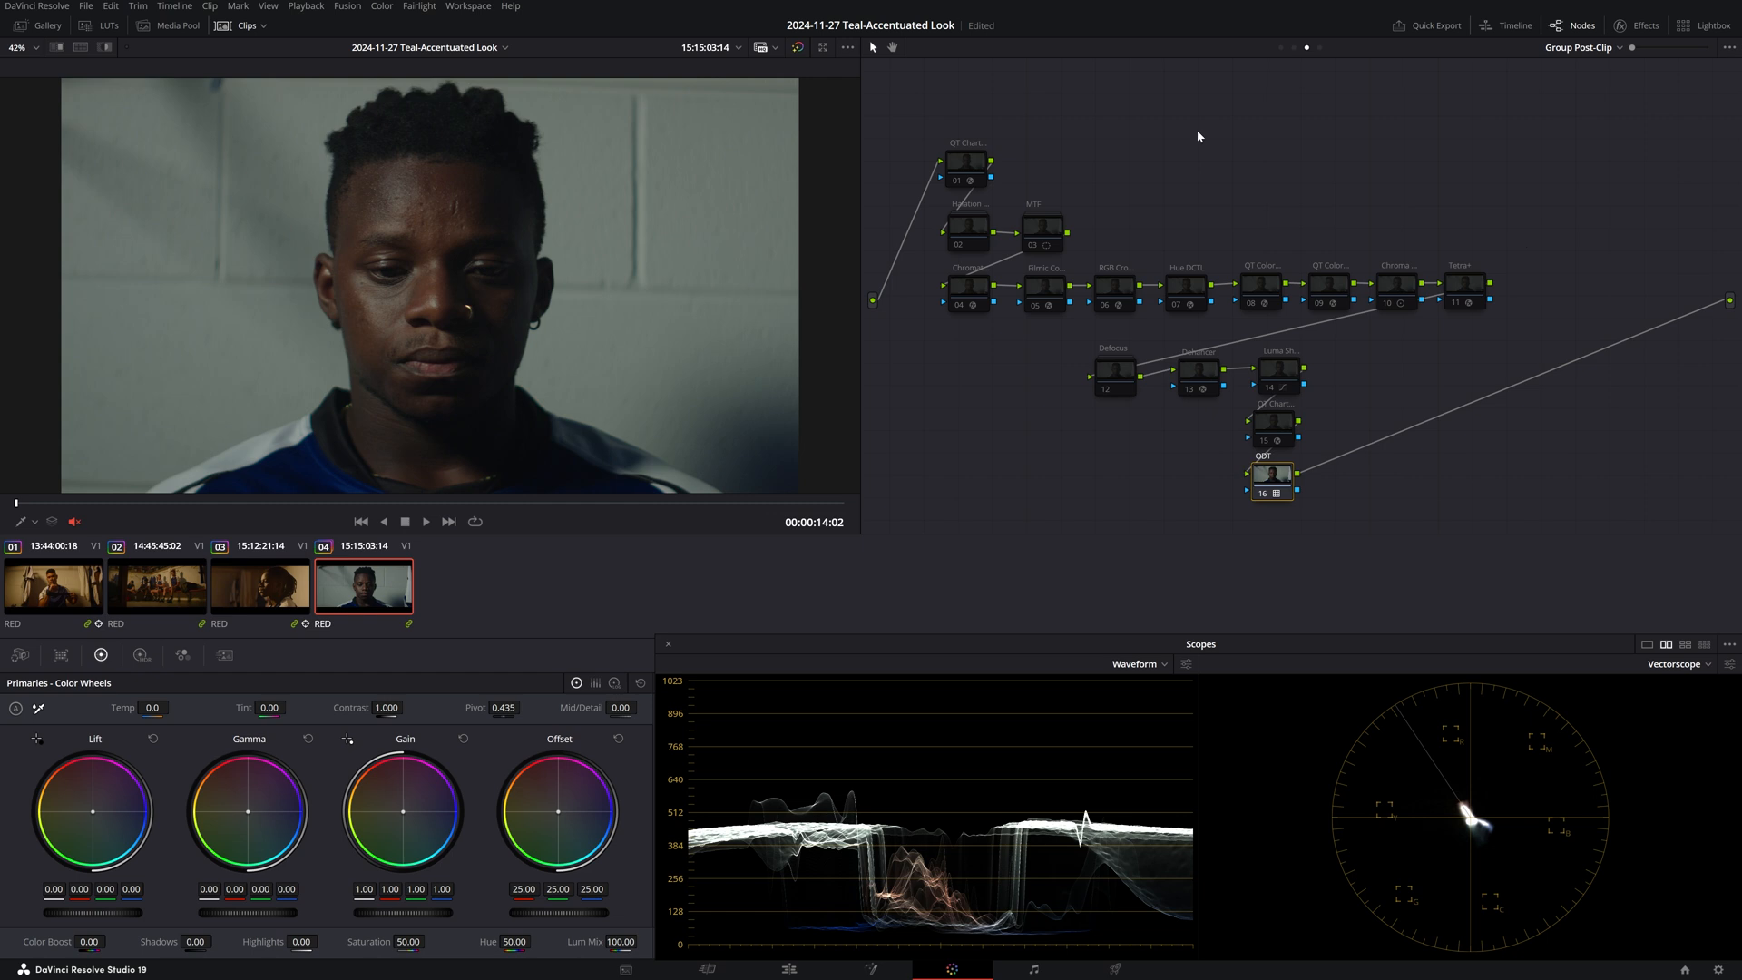
click(240, 25)
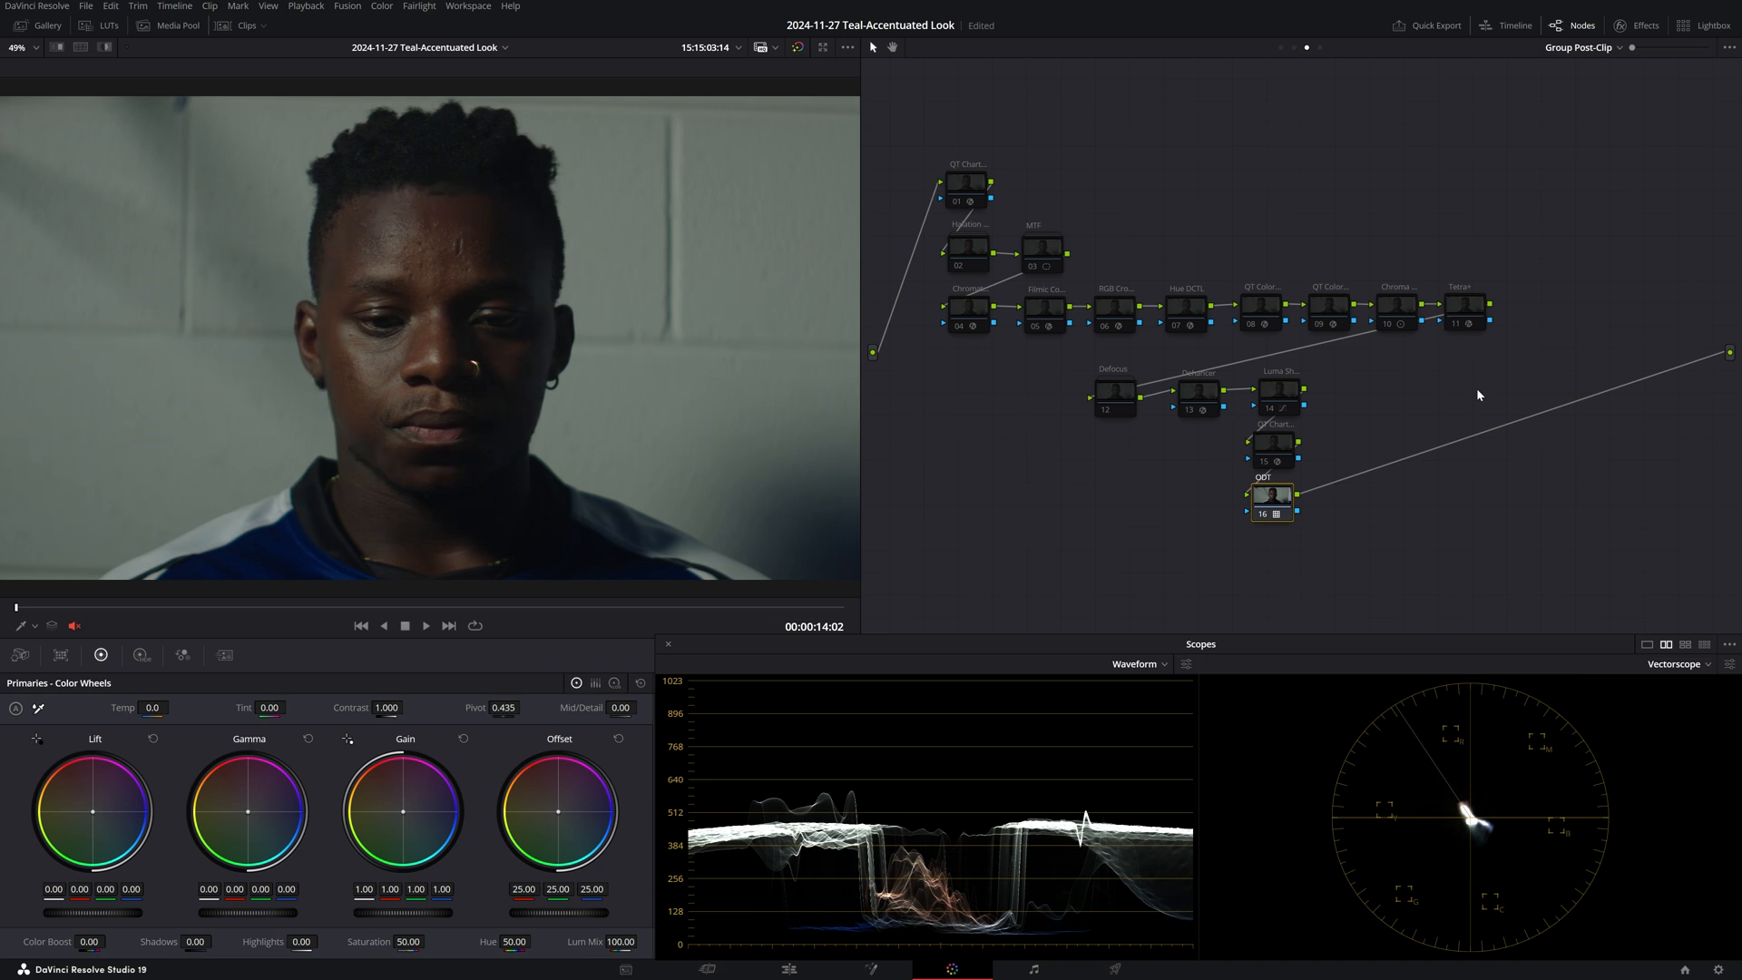
click(1048, 313)
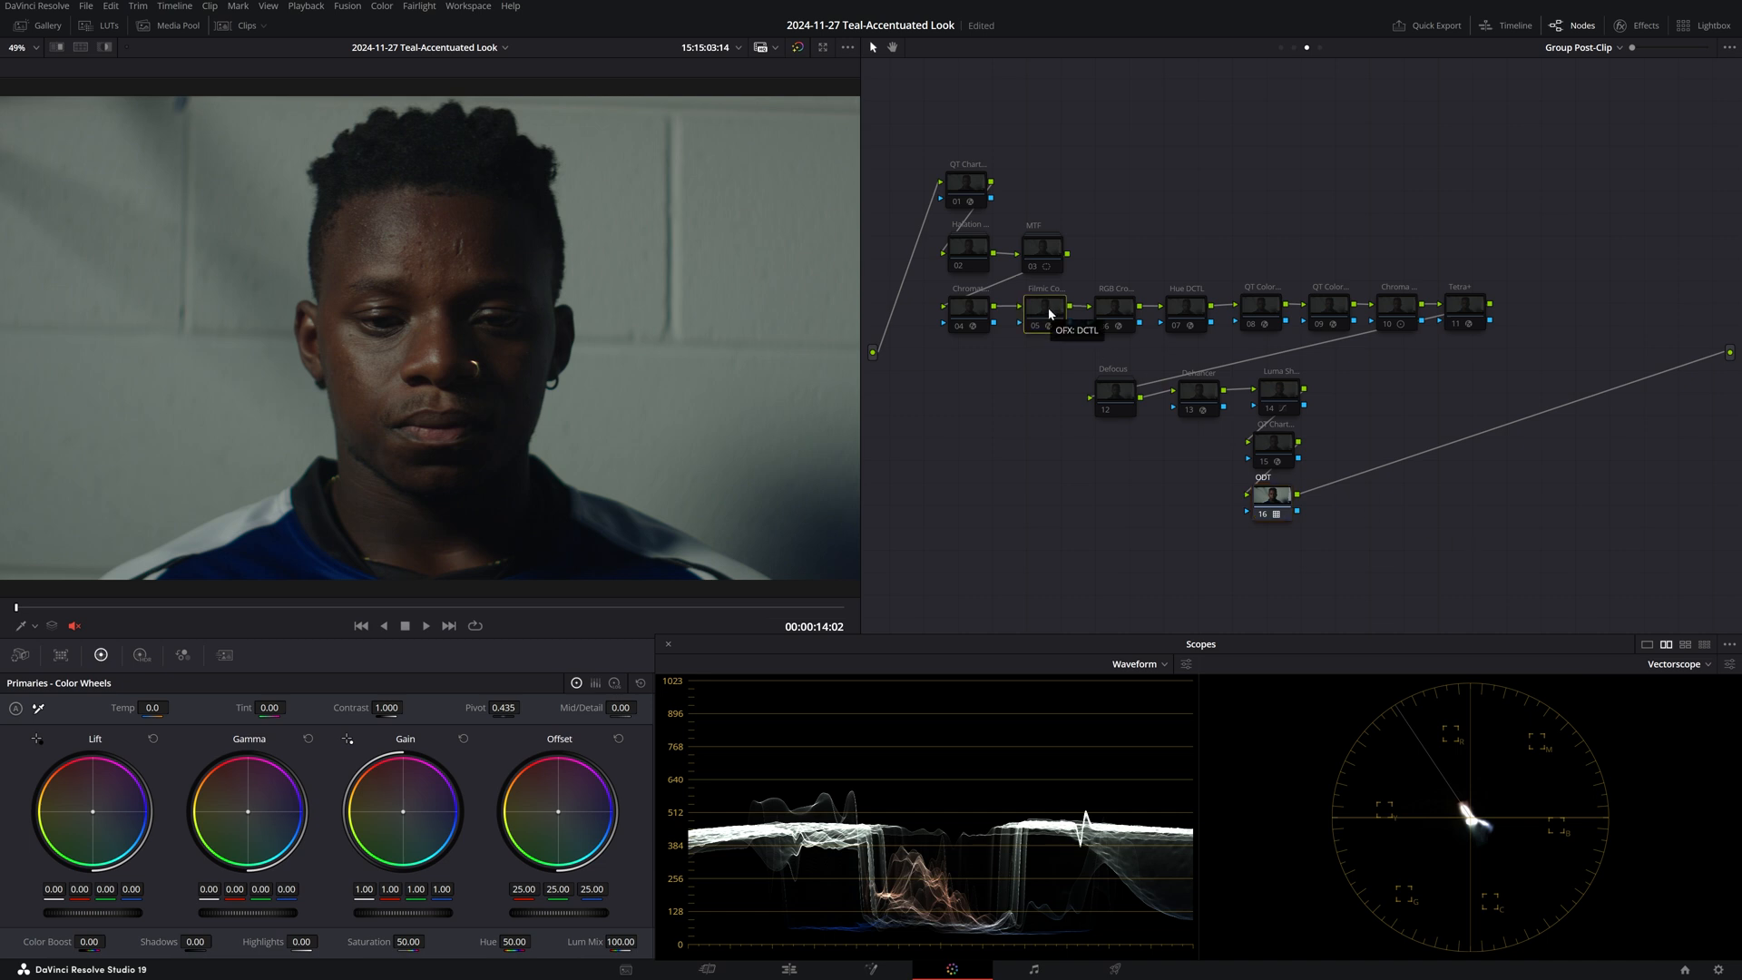
Show the filmic tone curve DCTL settings and compare the image with node 05 bypassed.
click(1639, 26)
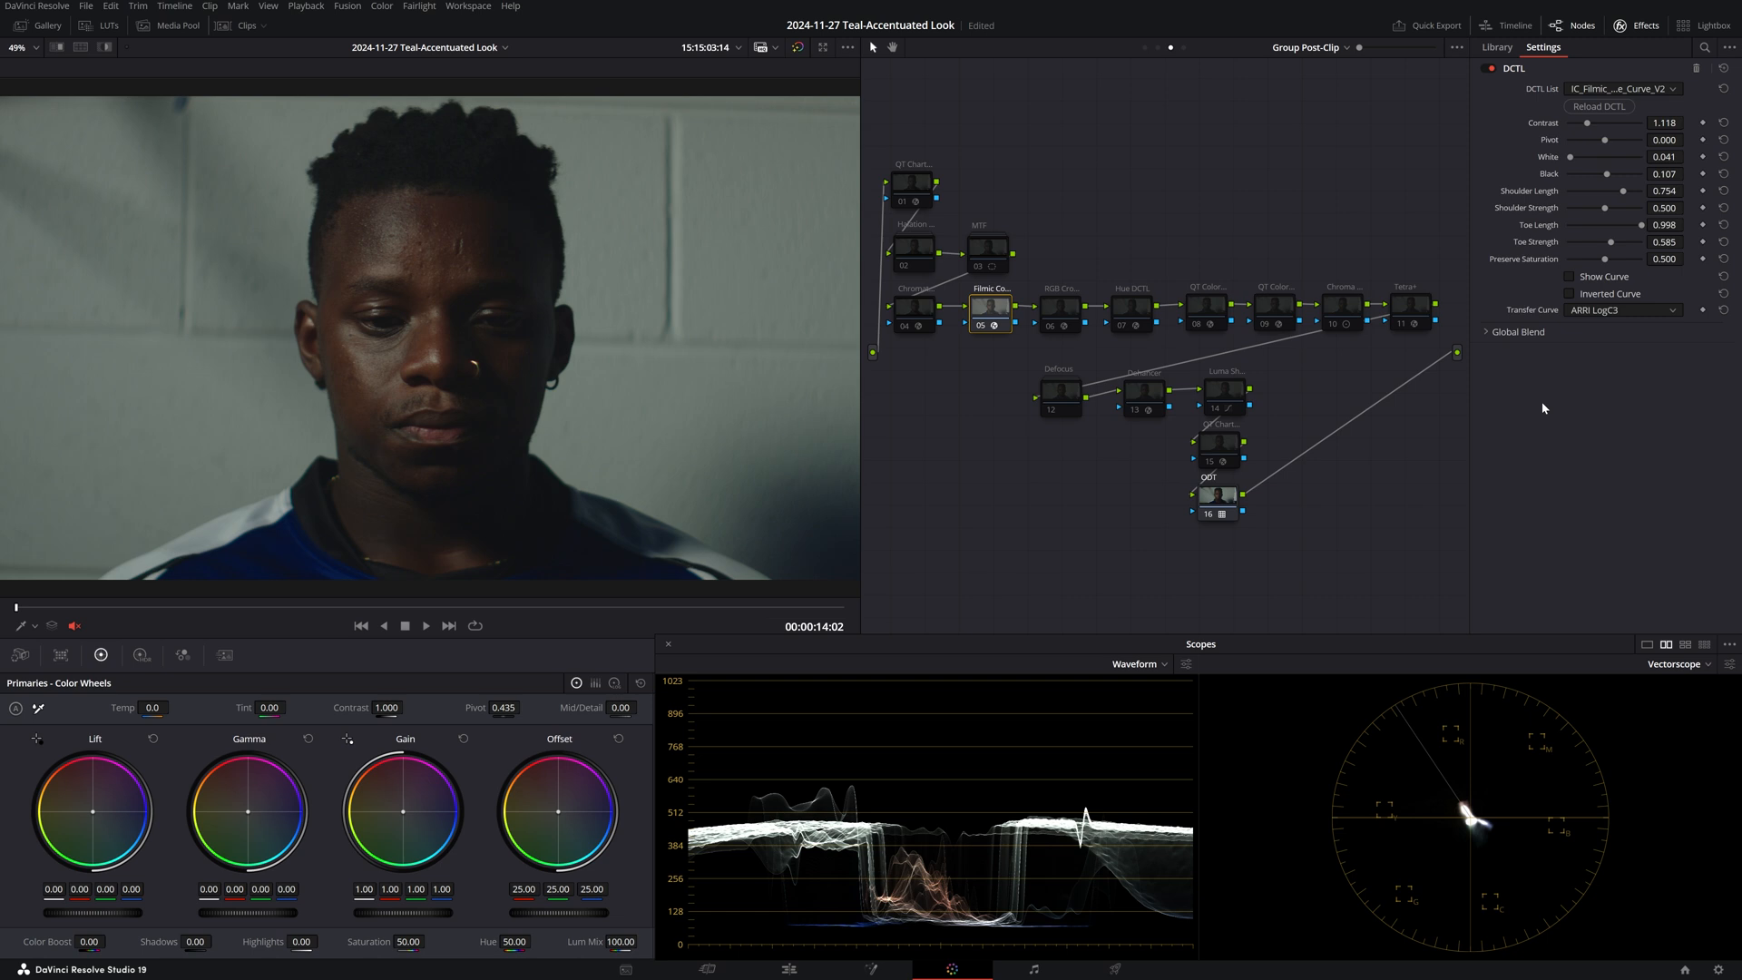
key(ctrl+d)
key(ctrl+d)
key(ctrl+d)
key(ctrl+d)
key(ctrl+d)
key(ctrl+d)
key(ctrl+d)
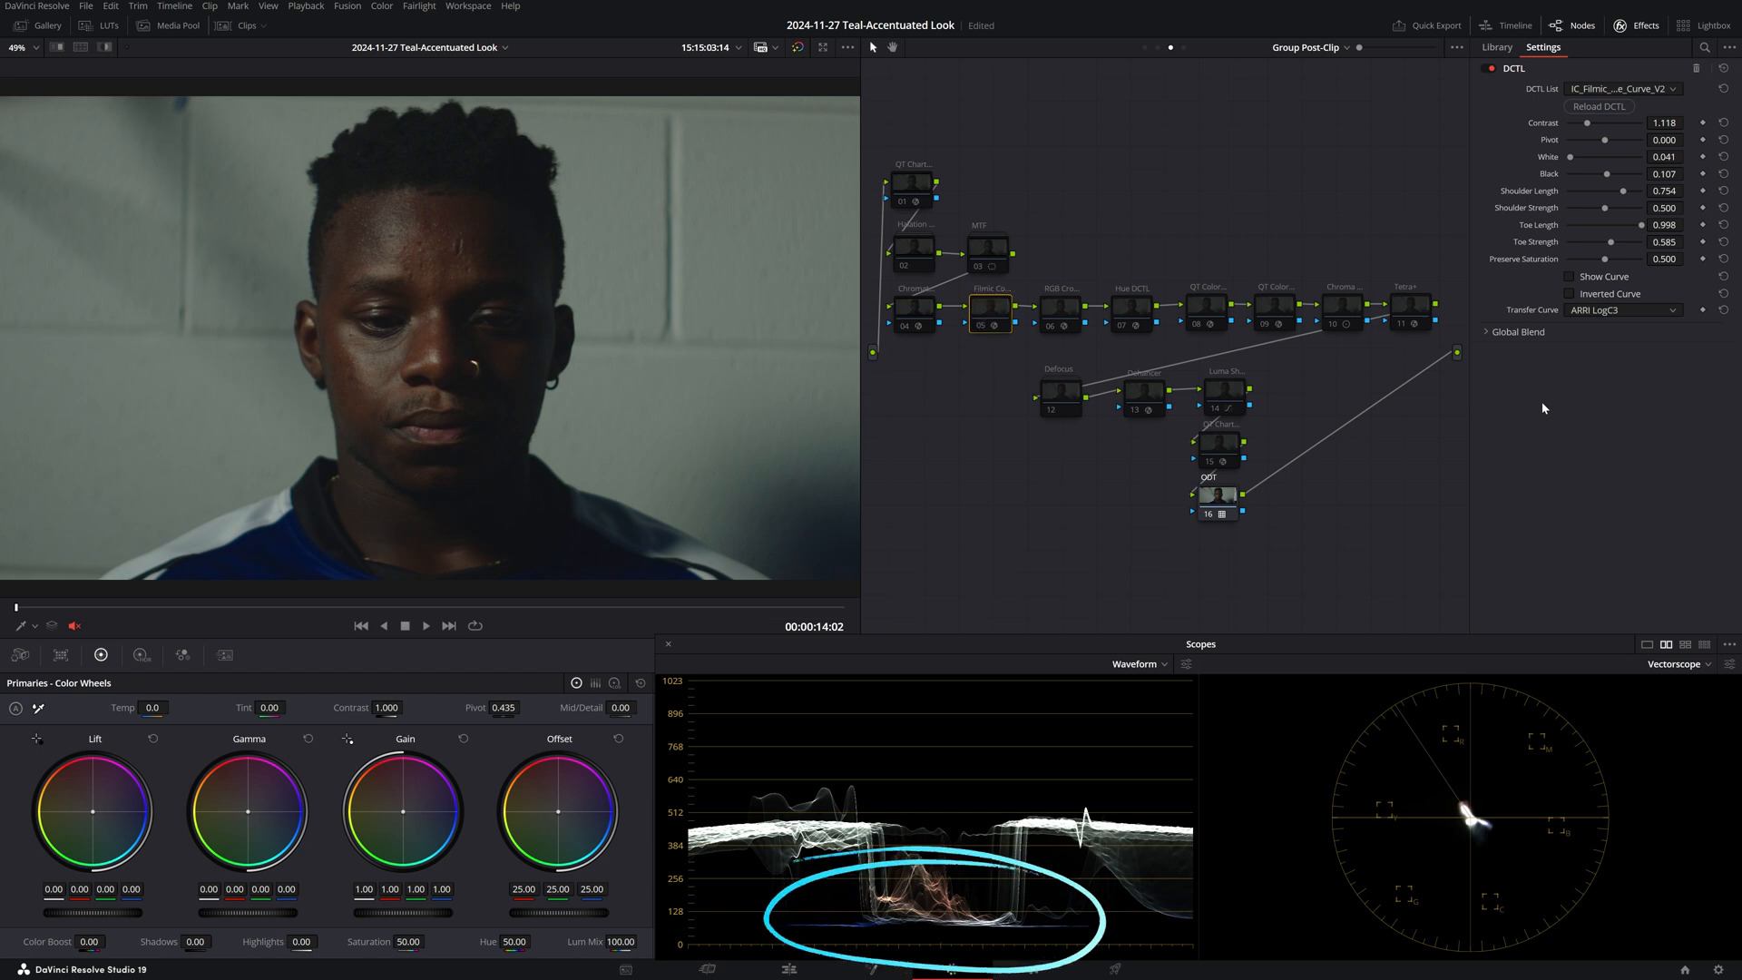
key(ctrl+d)
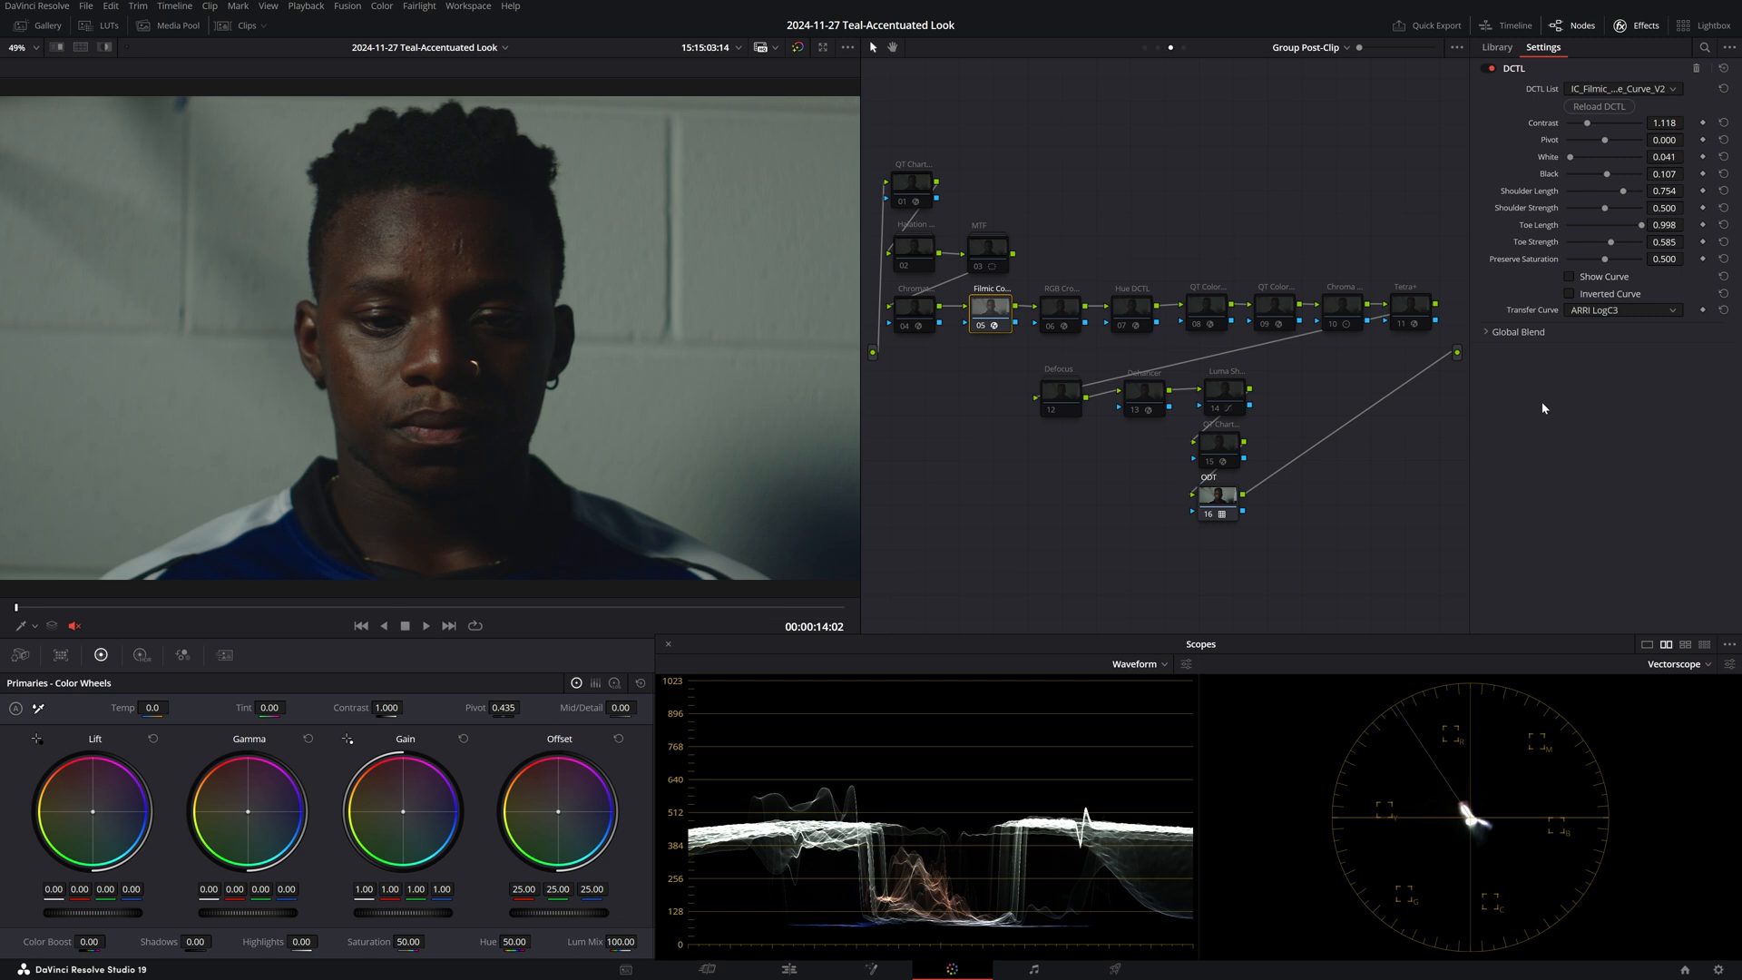
Compare the filmic curve on the test chart's exposure ramp, then turn the chart off.
click(921, 187)
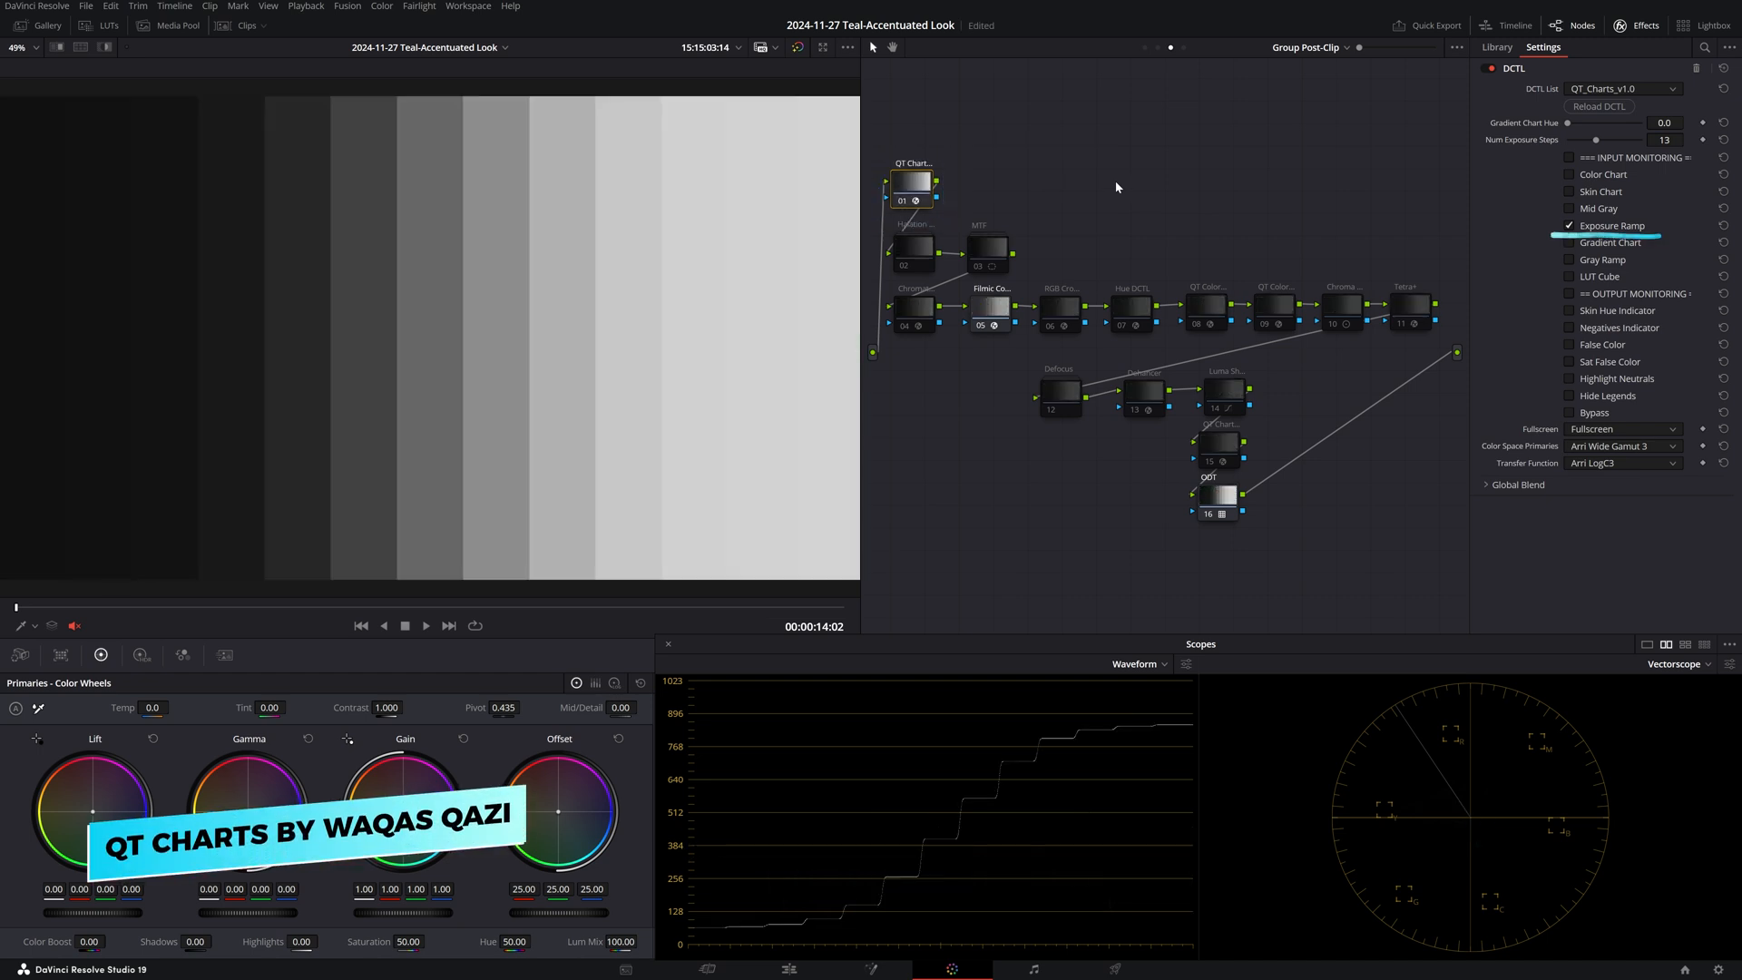
click(995, 312)
key(ctrl+d)
key(ctrl+d)
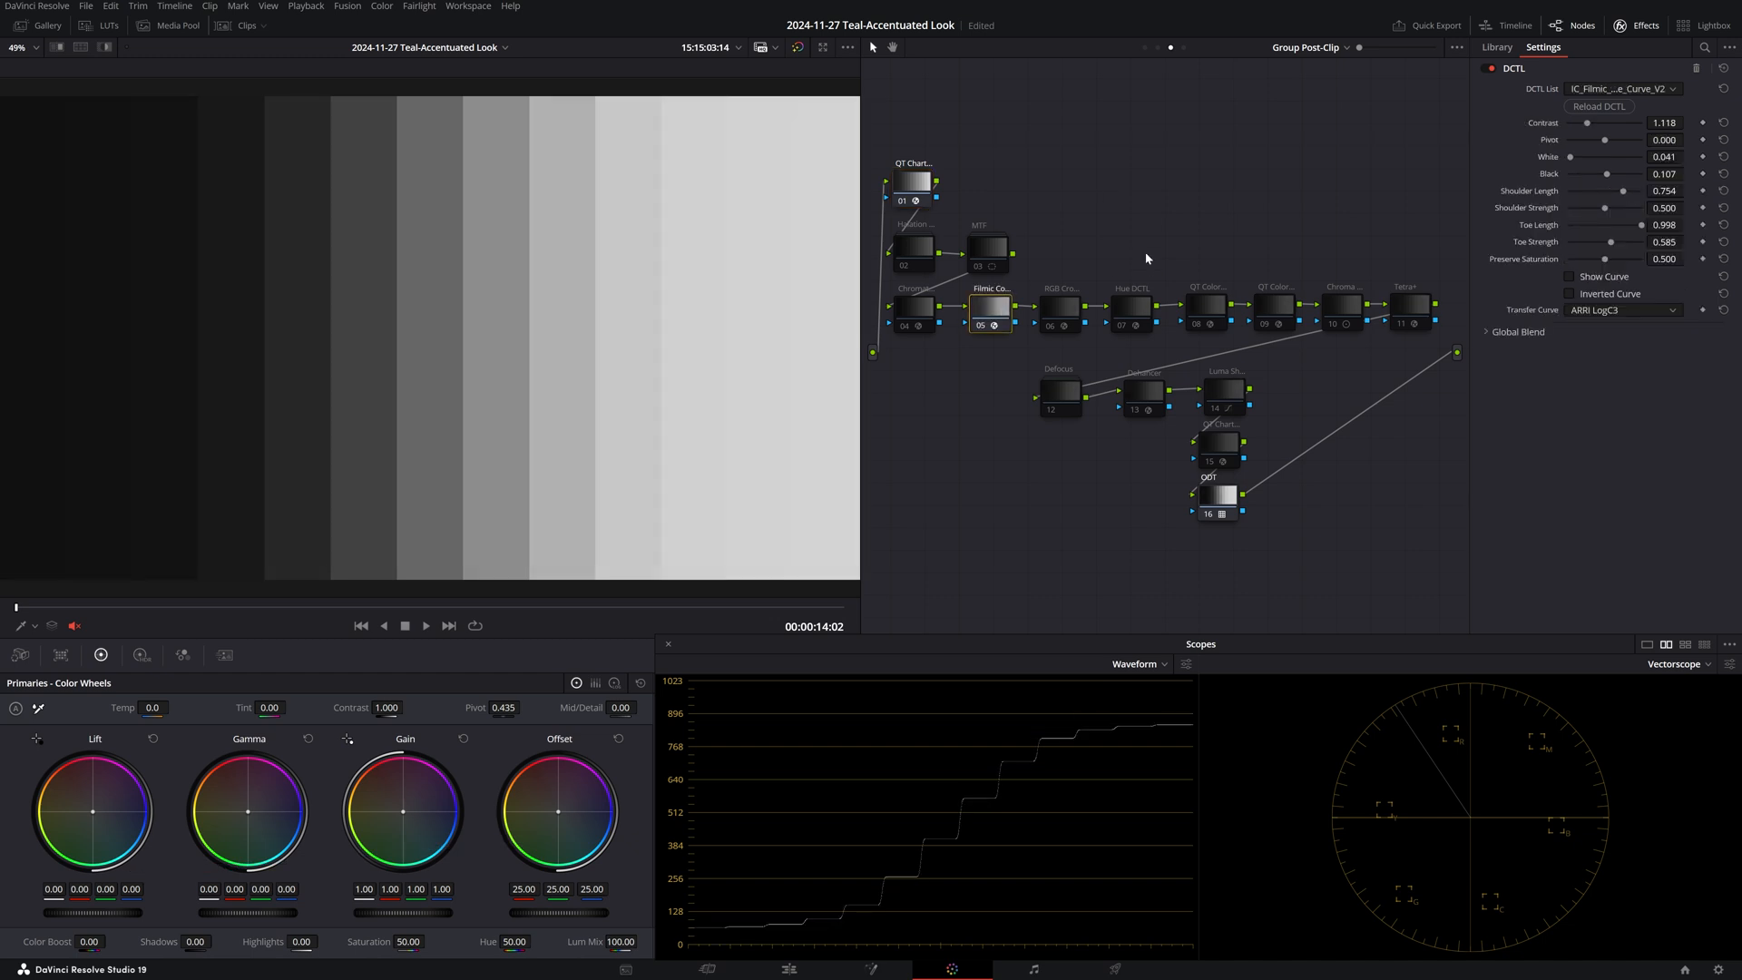
key(ctrl+d)
key(ctrl+d)
key(ctrl+d)
key(ctrl+d)
click(918, 182)
key(ctrl+d)
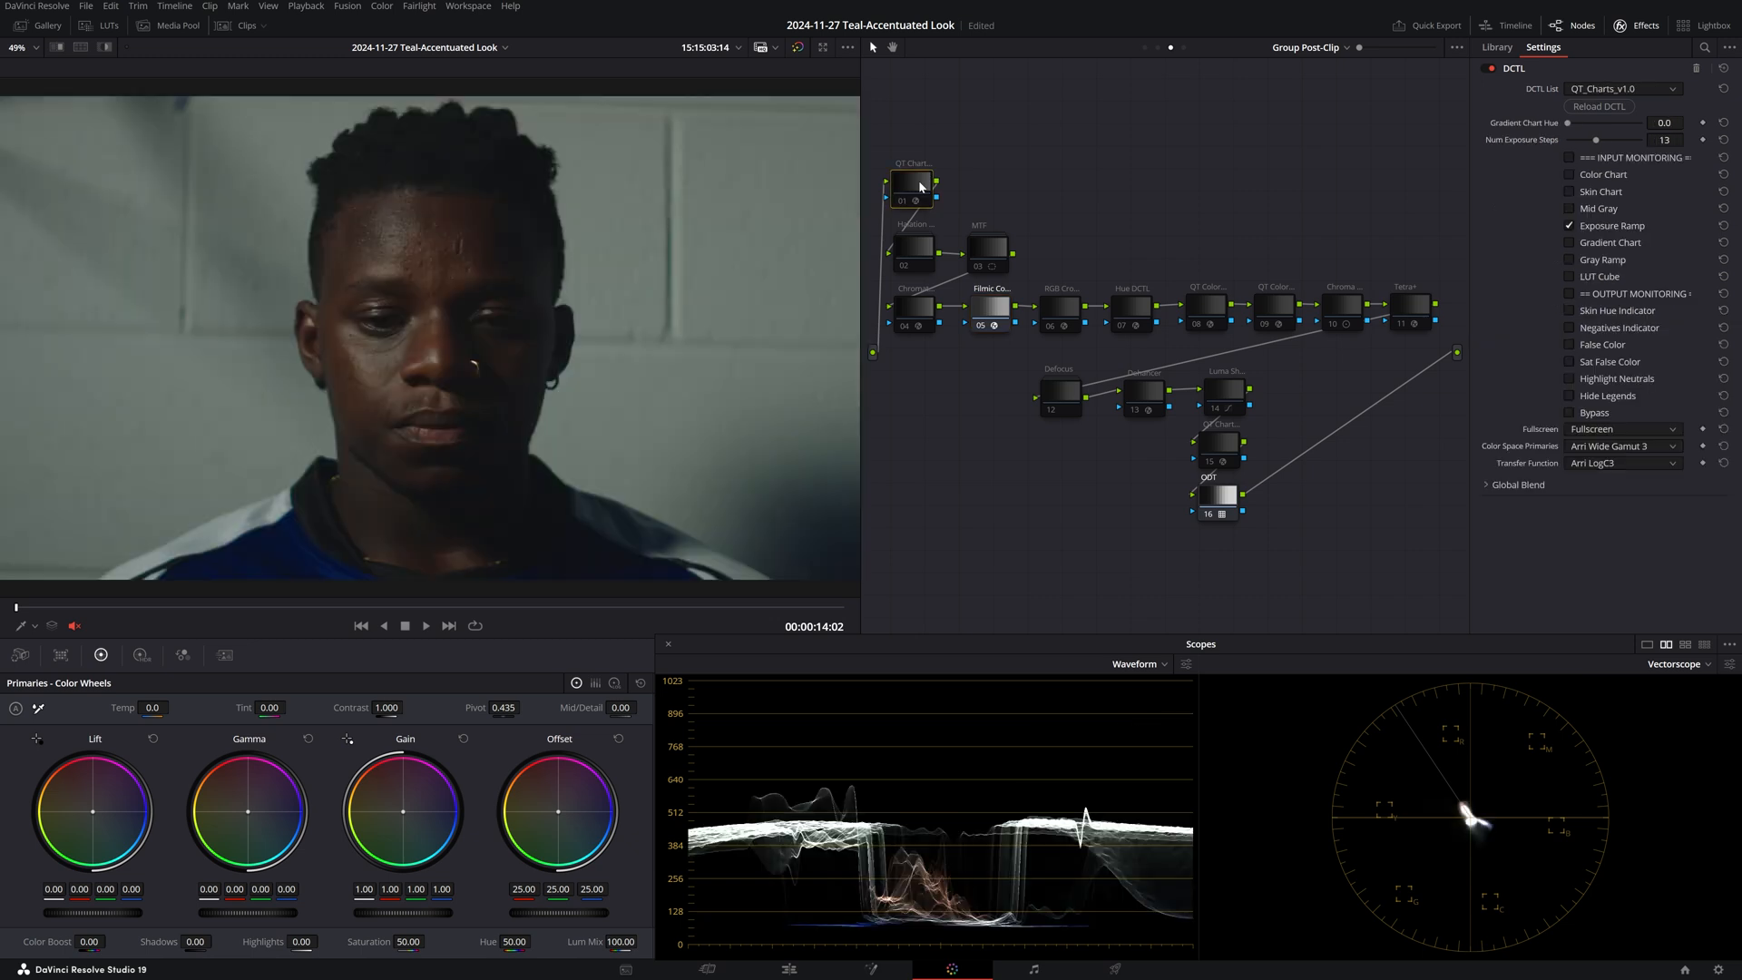
click(1060, 310)
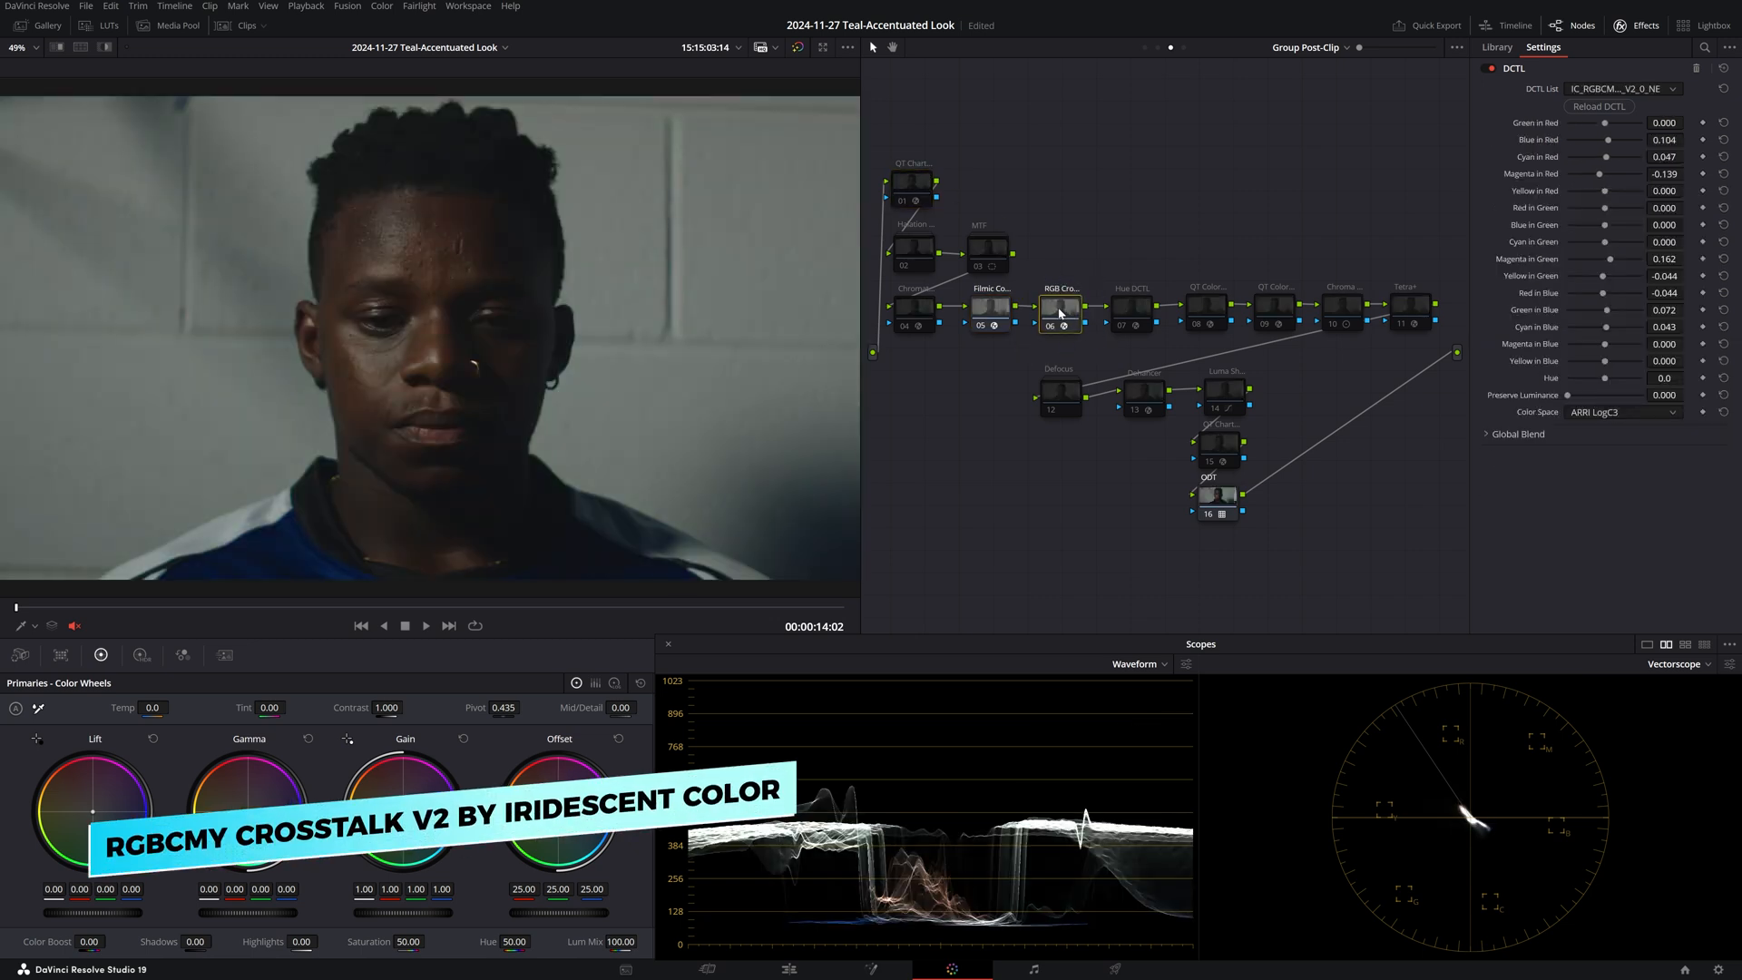
Compare with RGB Crosstalk bypassed, then show the RGB Mixer at its unity defaults.
key(ctrl+d)
key(ctrl+d)
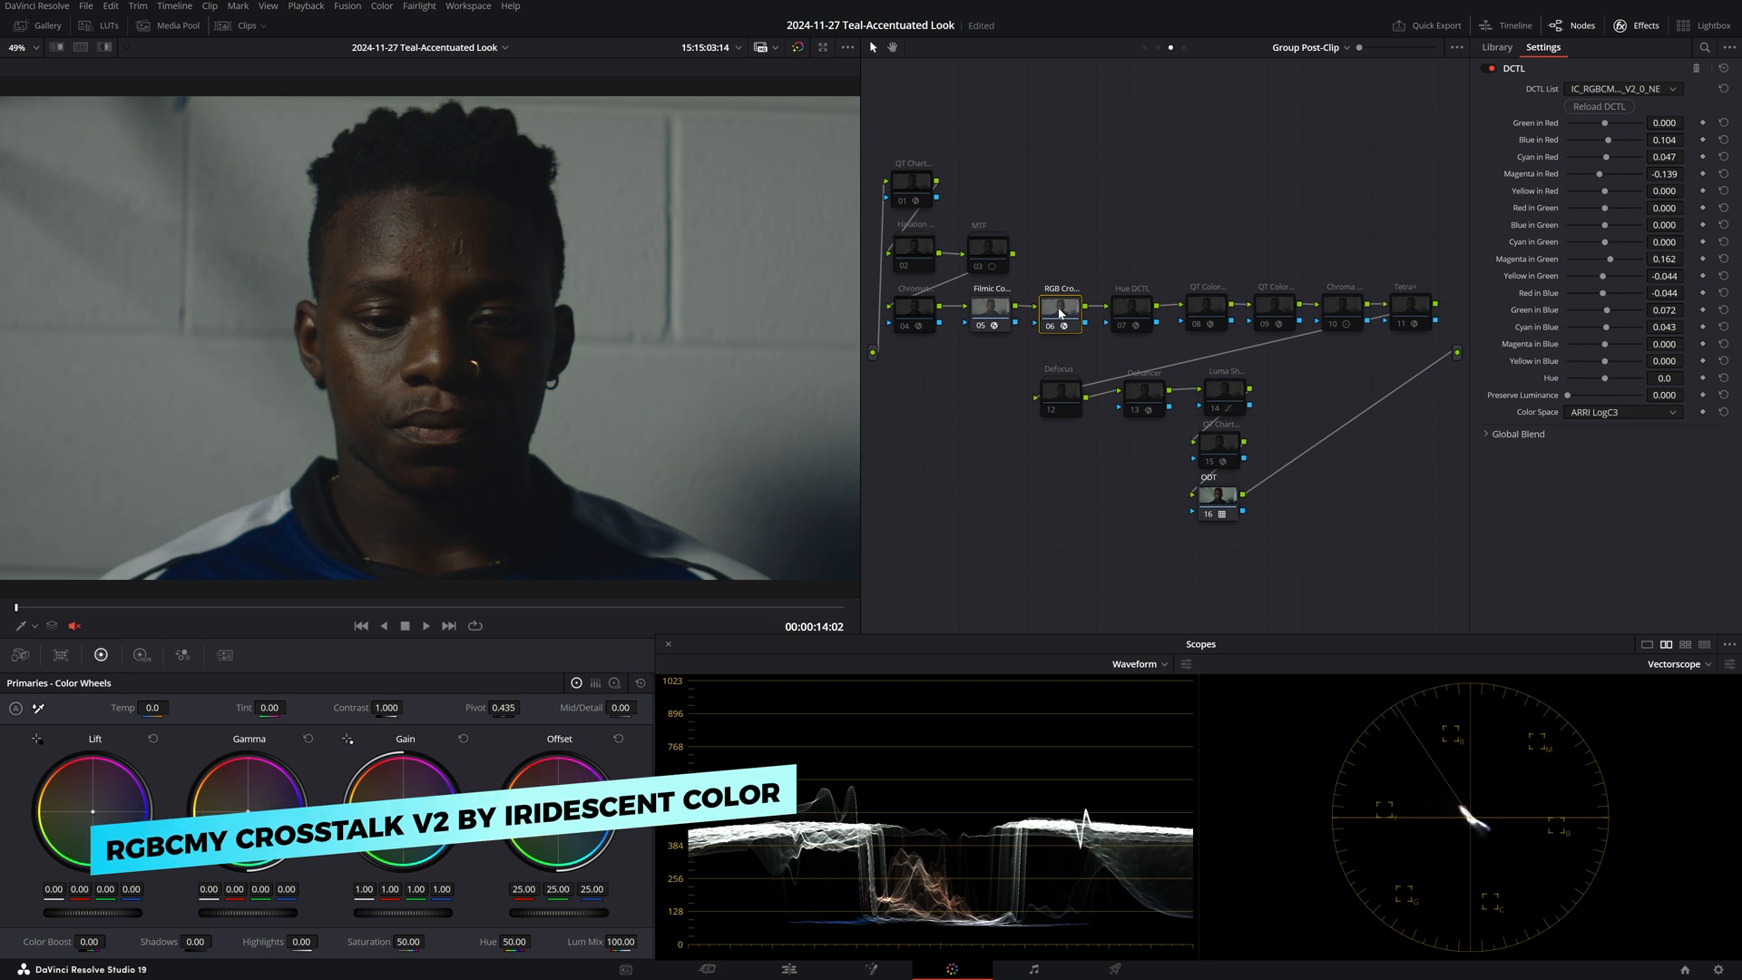
click(182, 655)
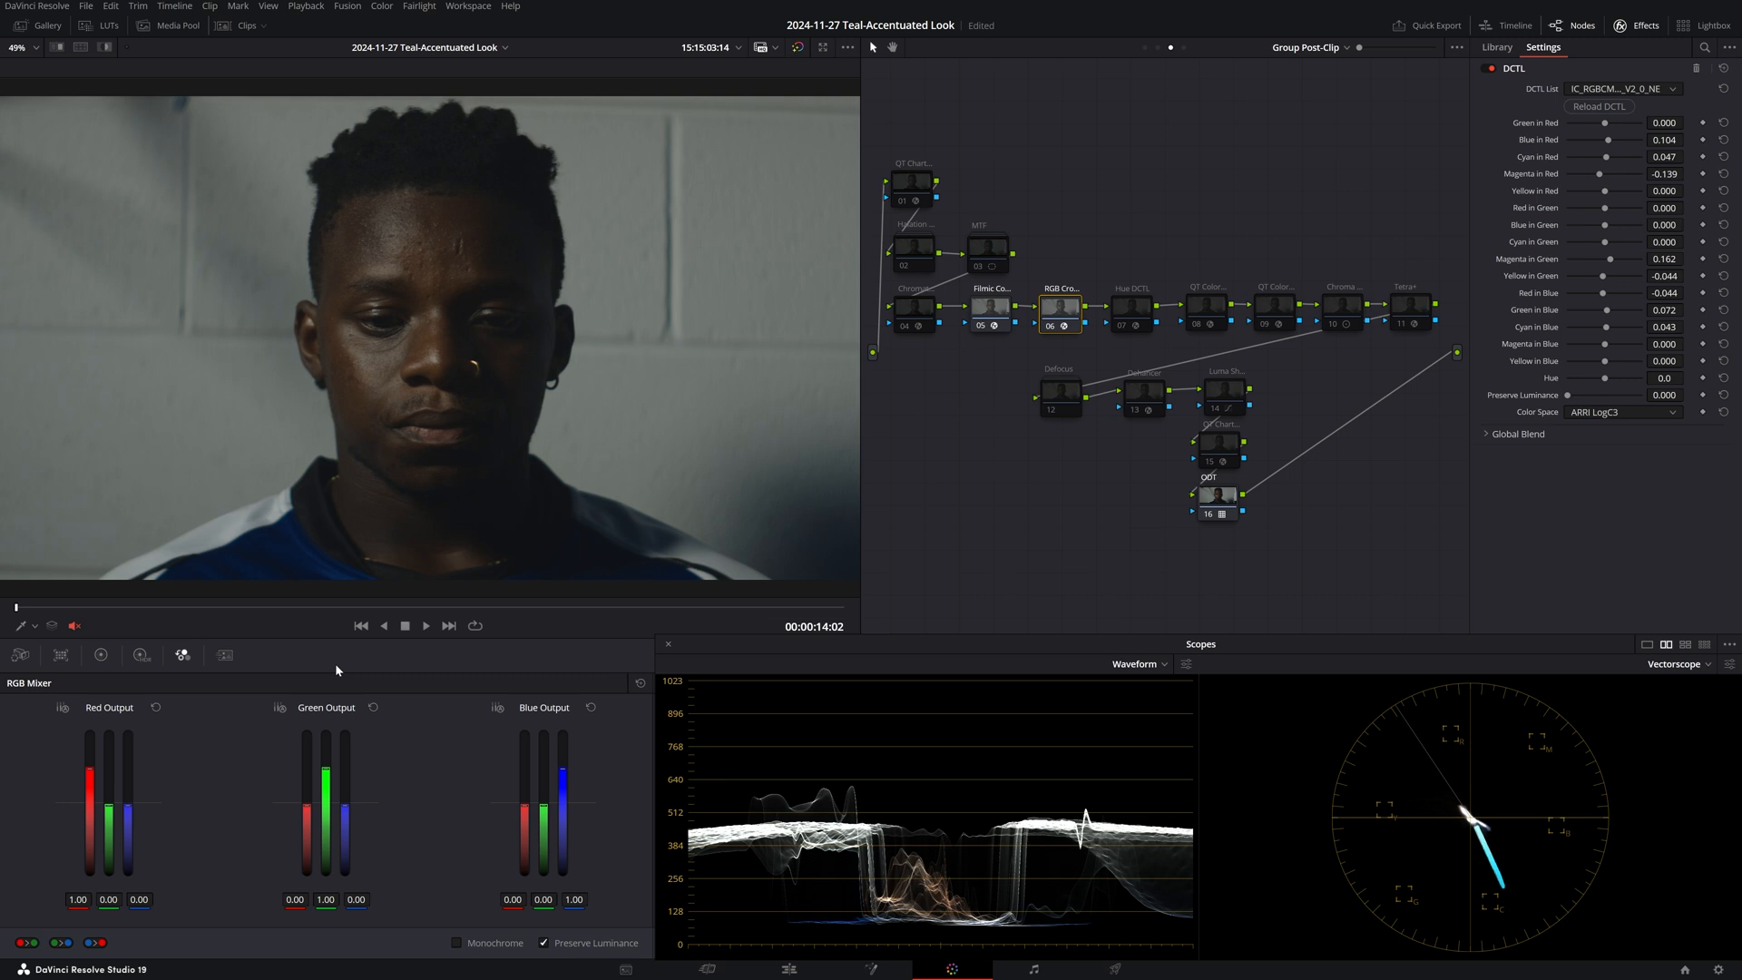
Inspect Hue DCTL node 07 (Red Hue -0.048, Blue Hue -0.927), preview its curve, and disable it.
click(1132, 309)
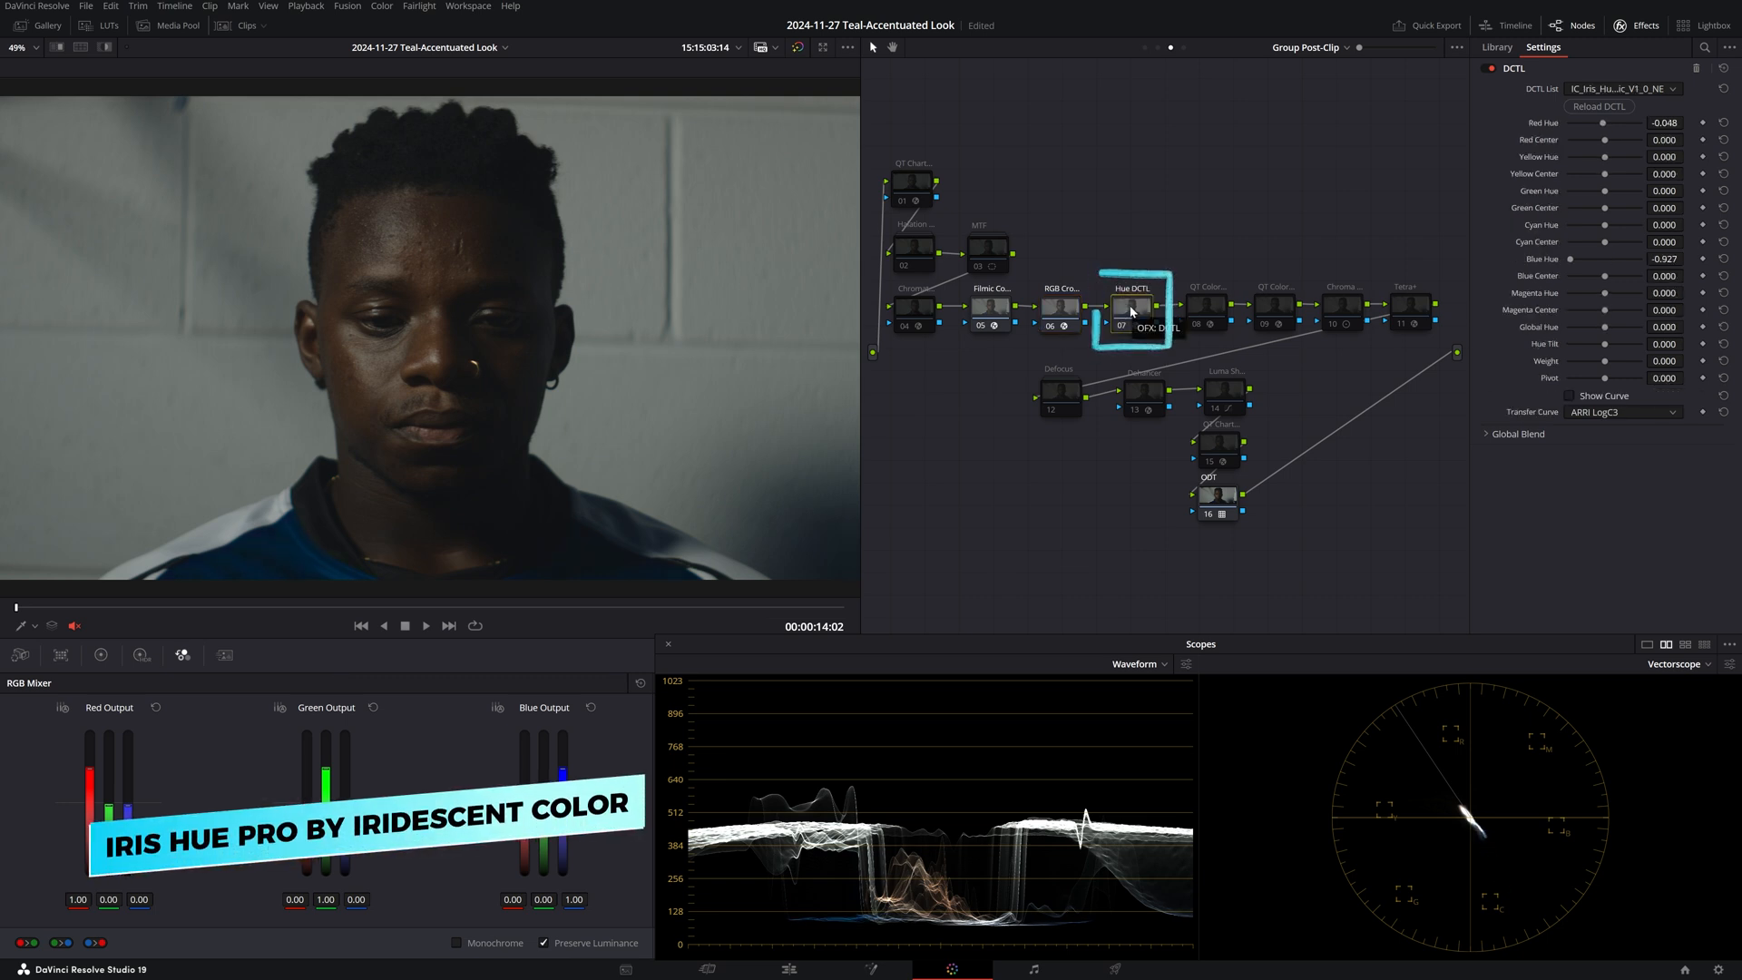
click(1569, 397)
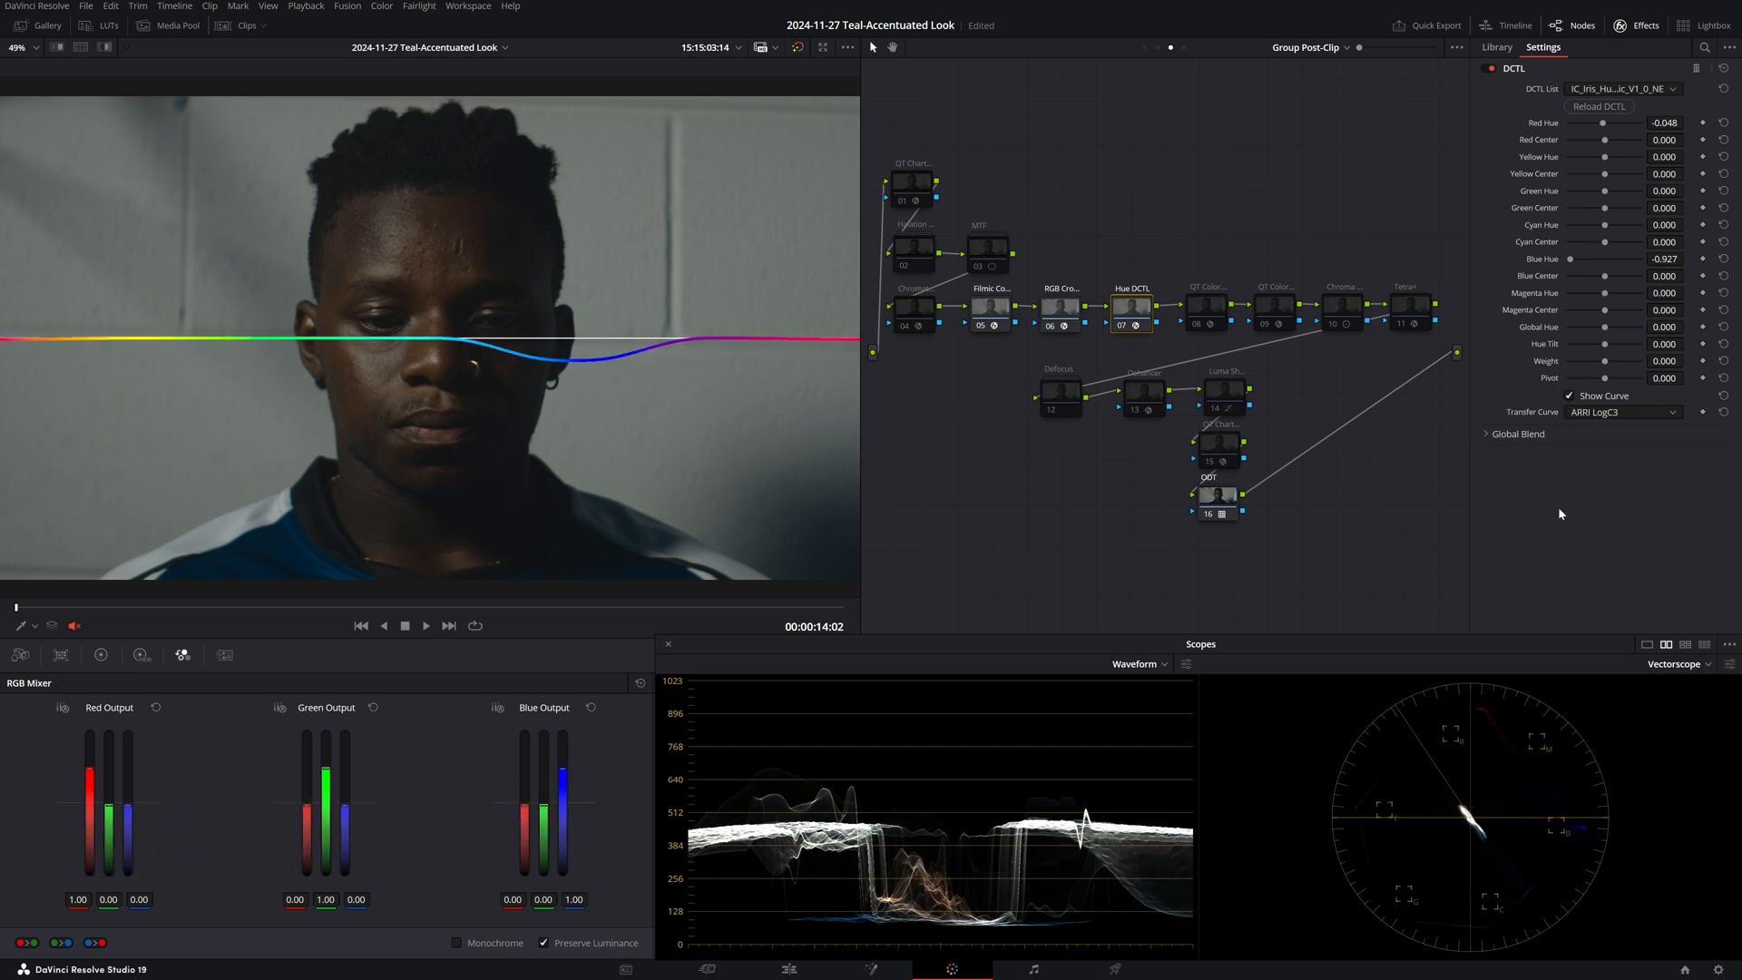
click(1568, 396)
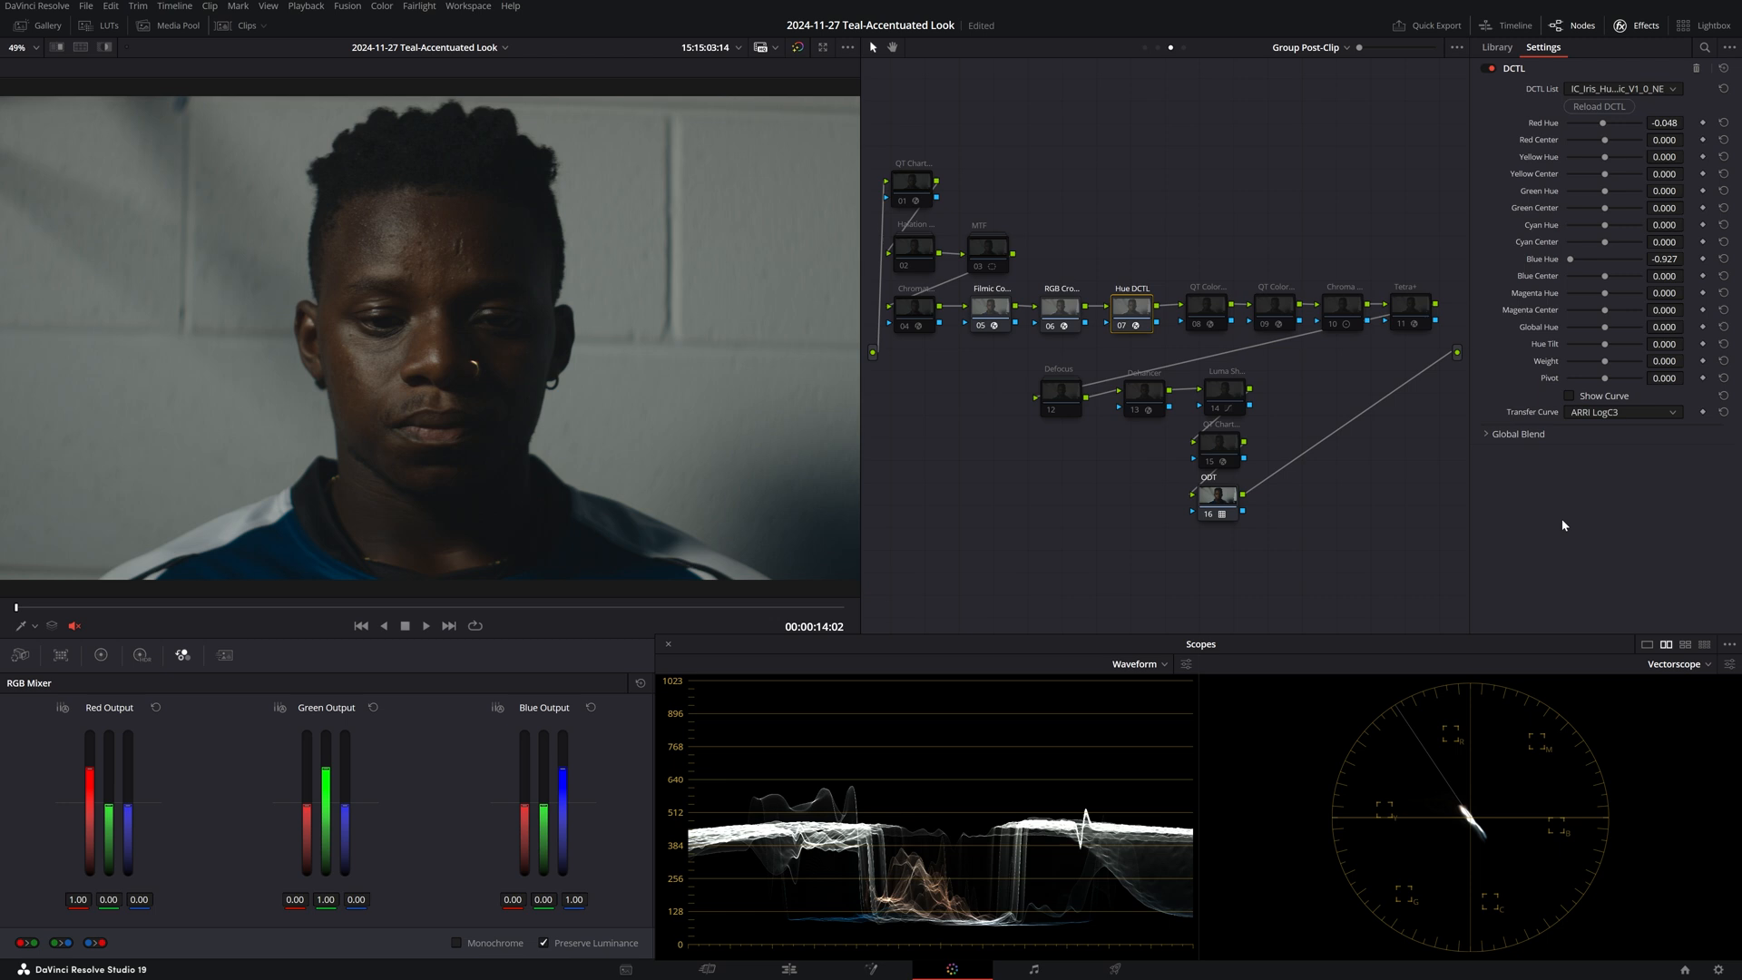
key(ctrl+d)
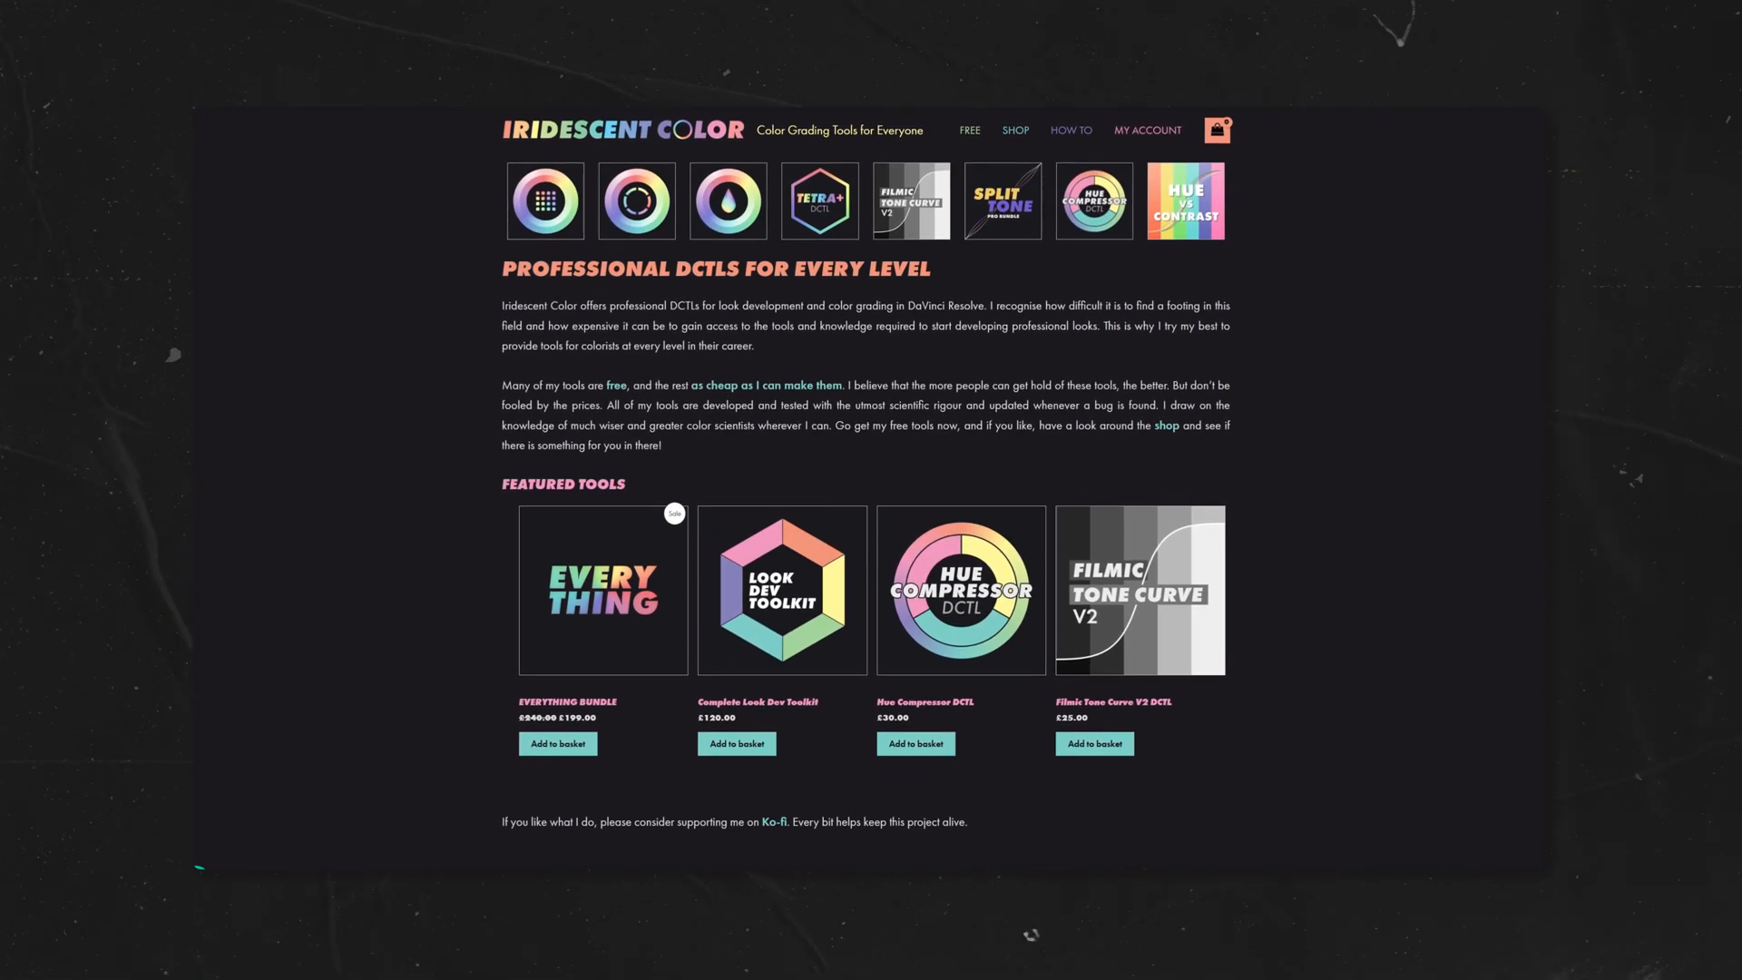
Browse the Iridescent Color shop's 12 DCTLs down to RGBCMY Crosstalk V2 and Satshaper+.
scroll(1342, 414, down, 1)
scroll(1344, 425, up, 1)
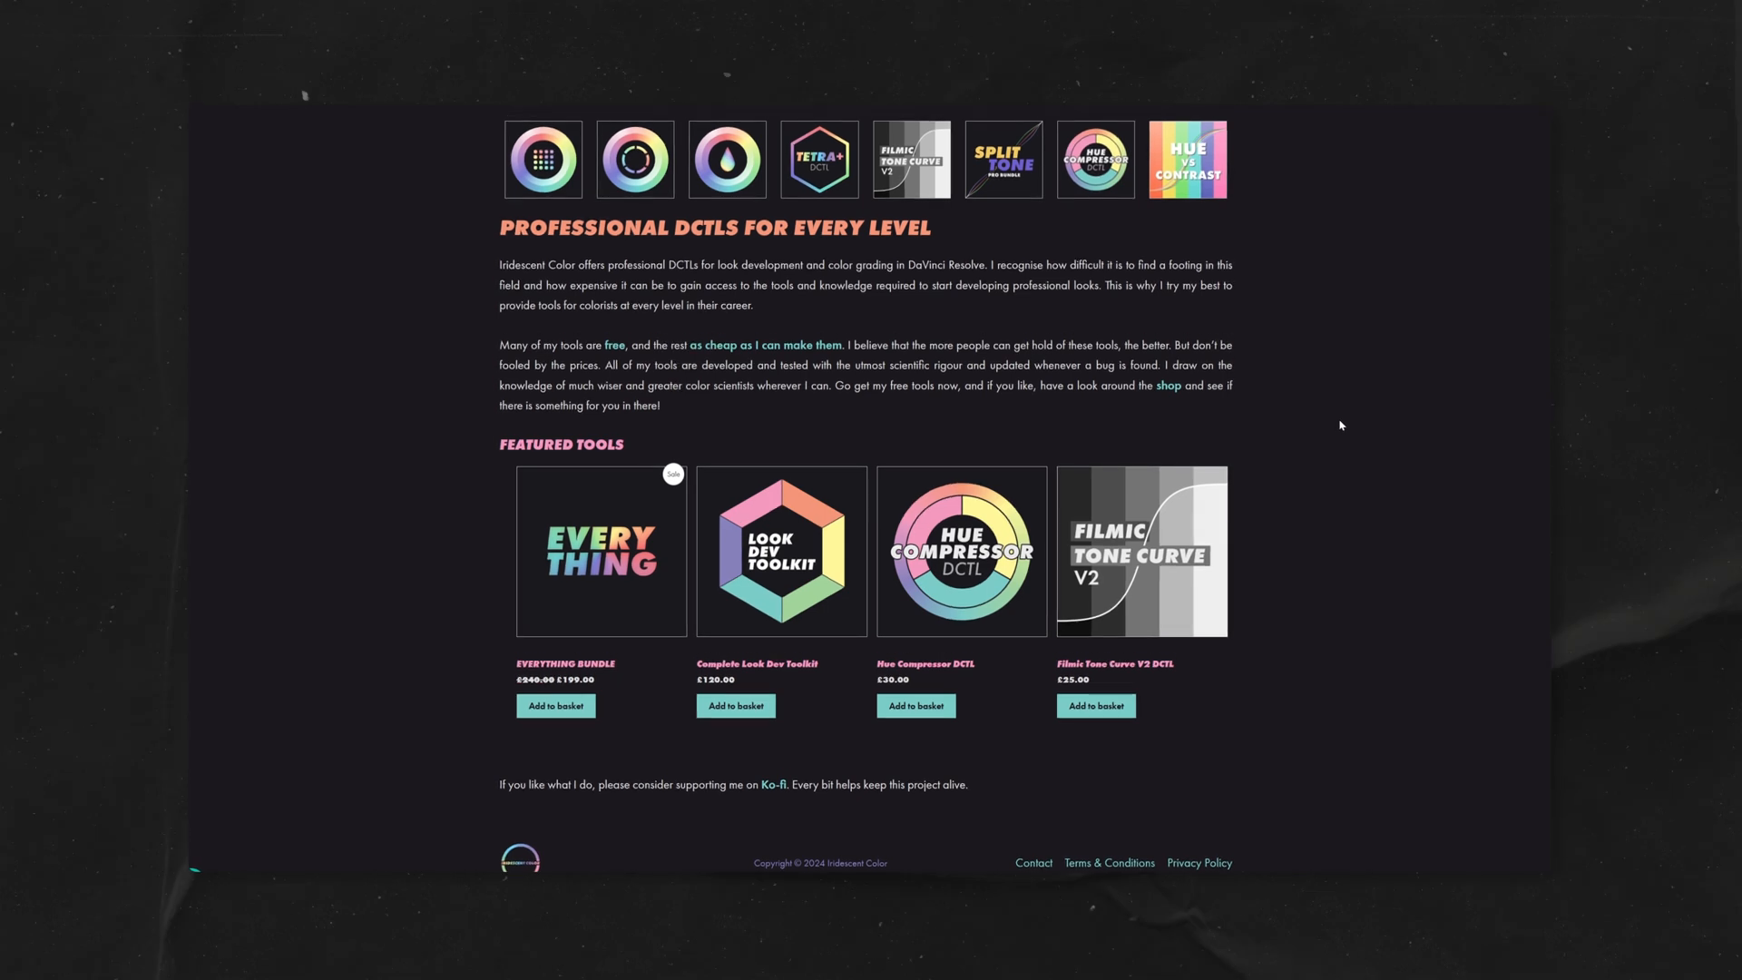
click(1017, 129)
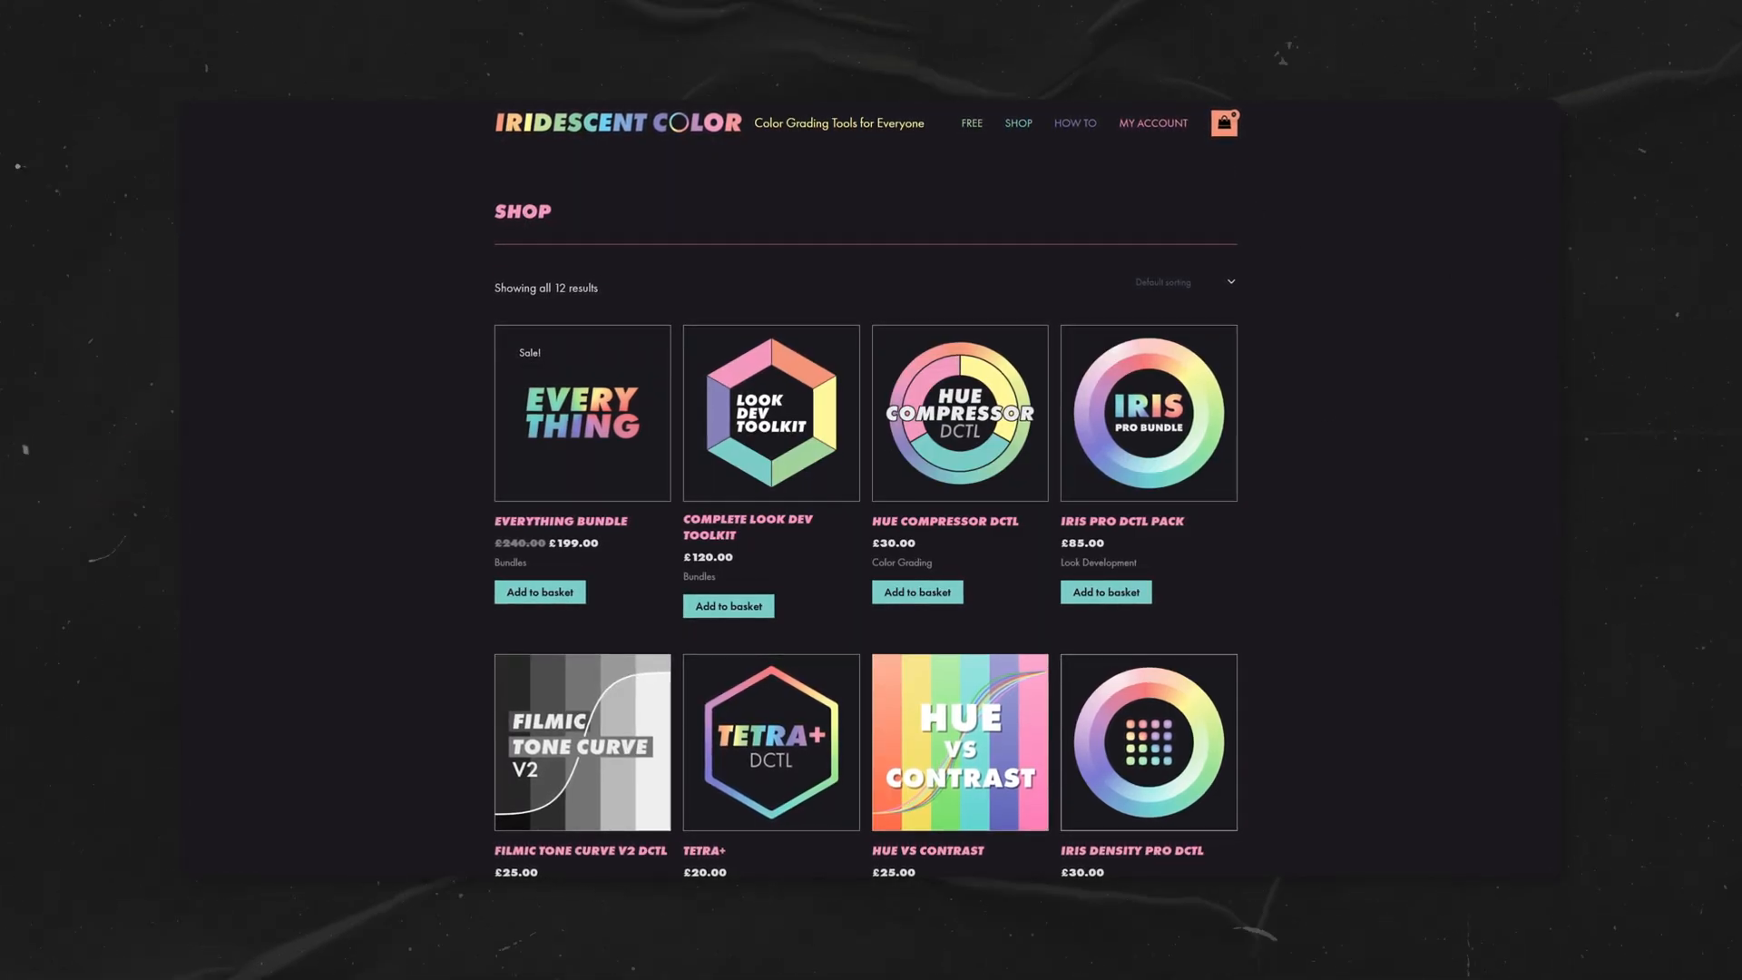
scroll(871, 490, down, 3)
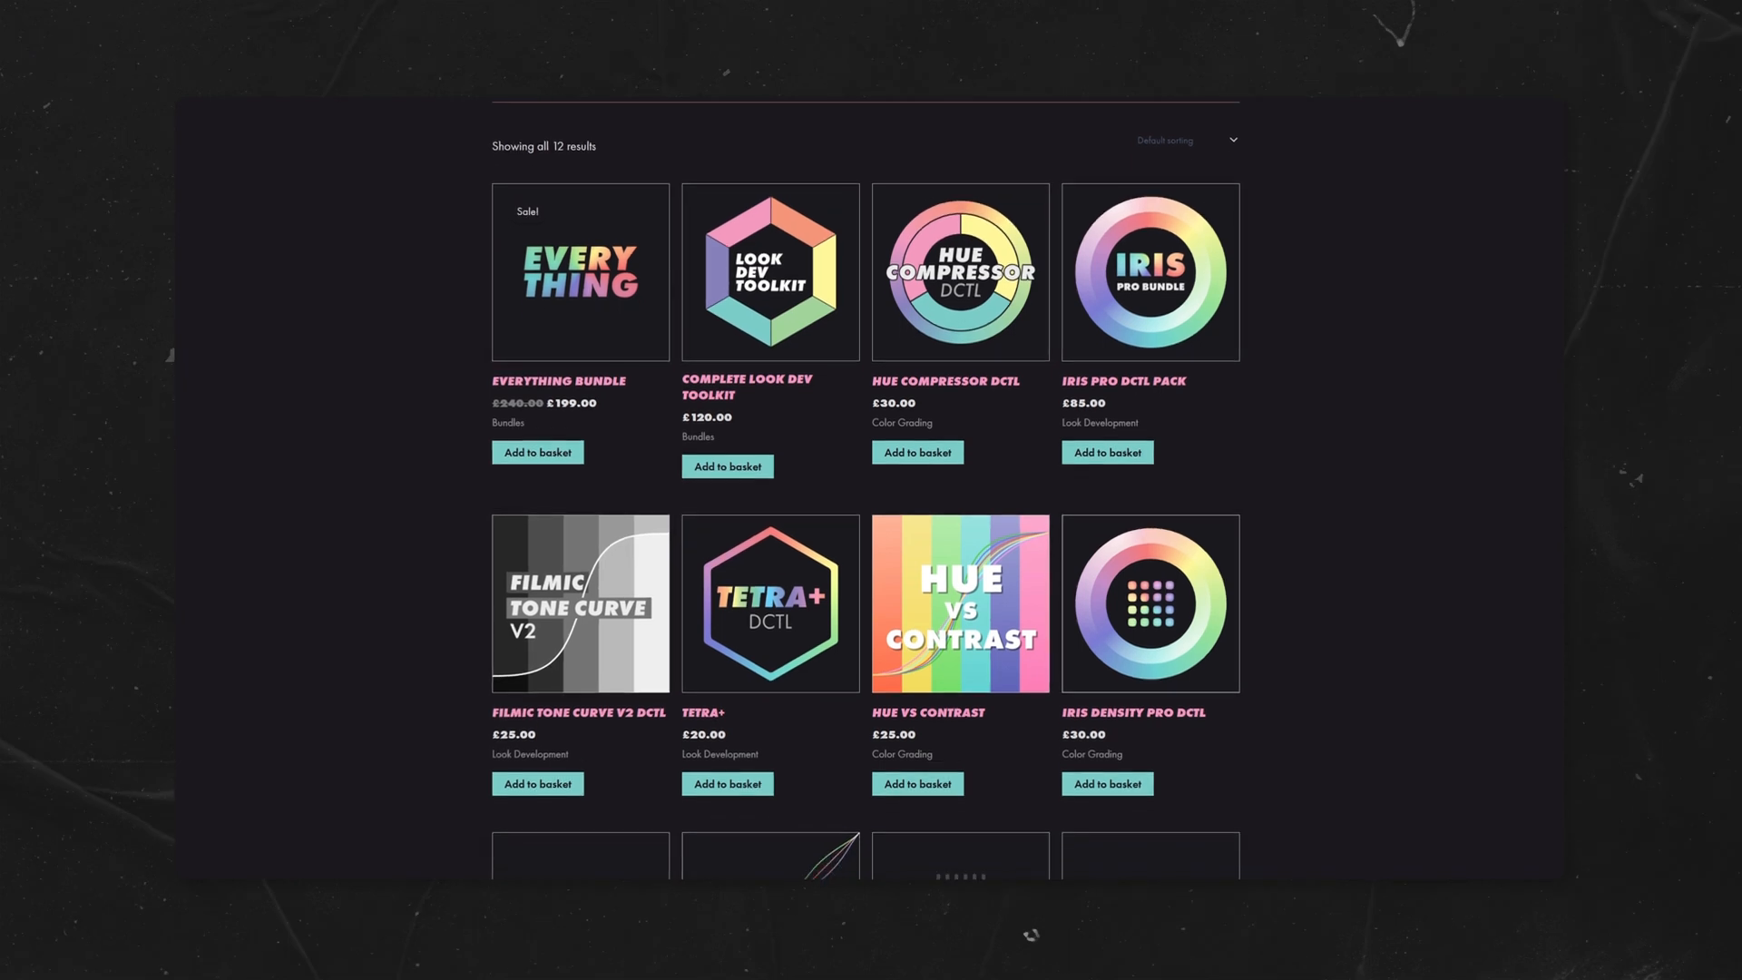
scroll(871, 490, down, 3)
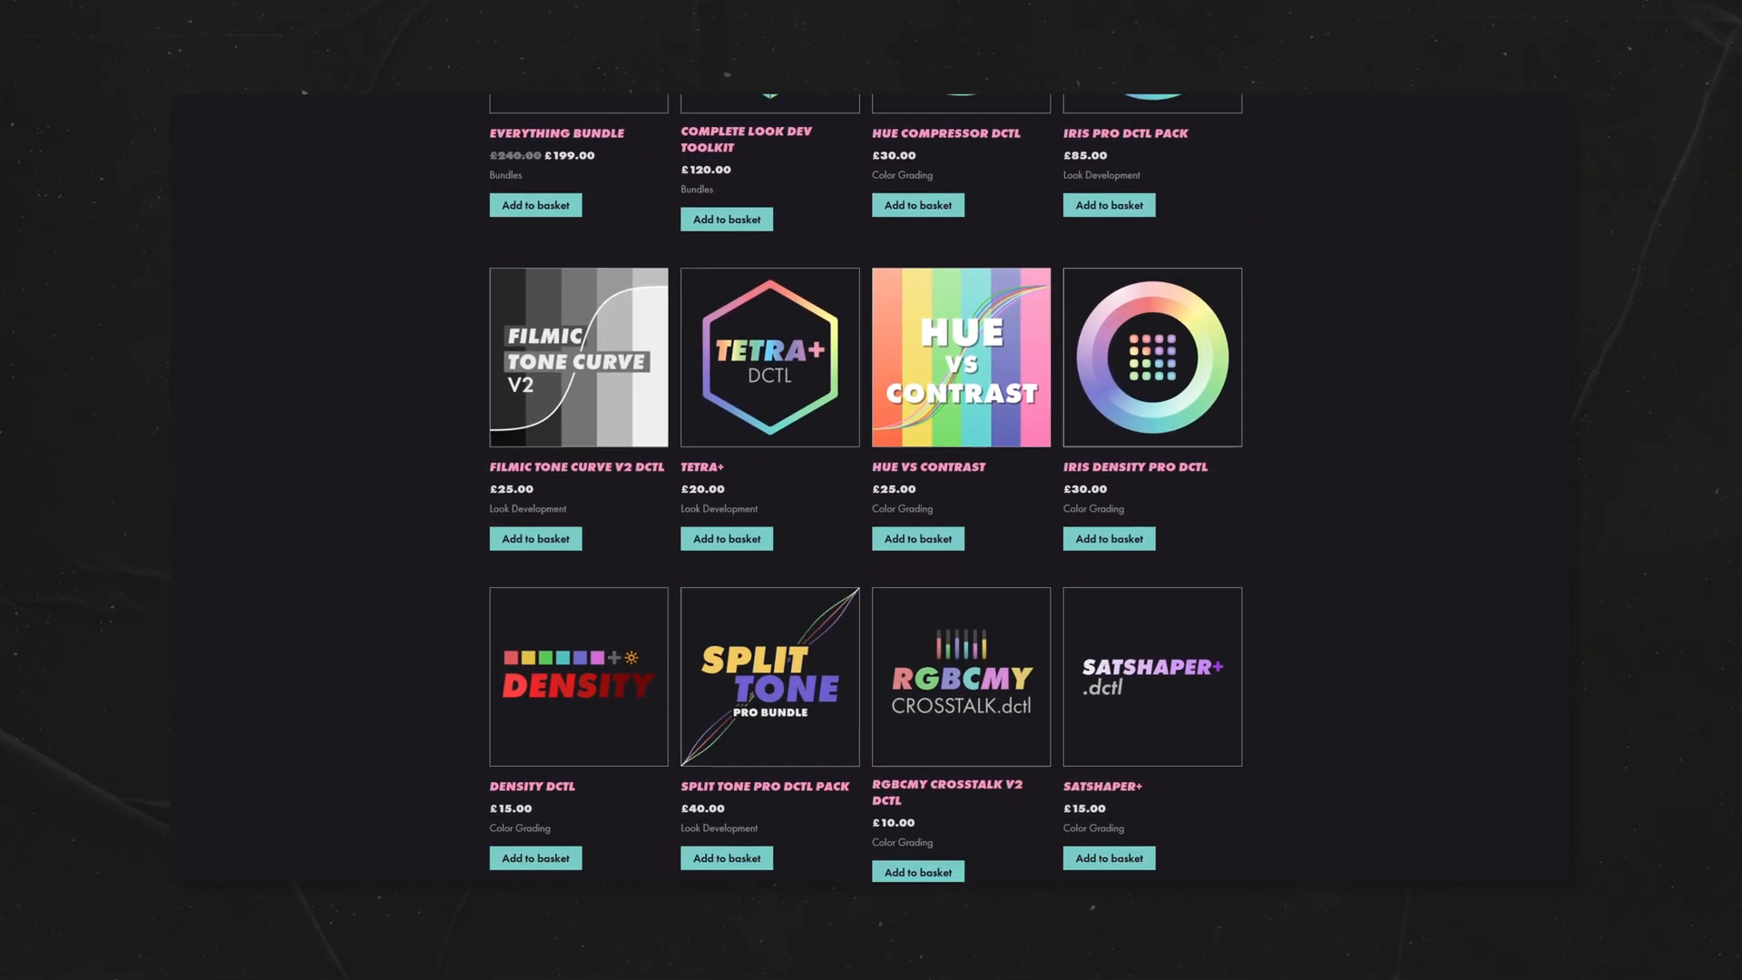
scroll(871, 490, down, 2)
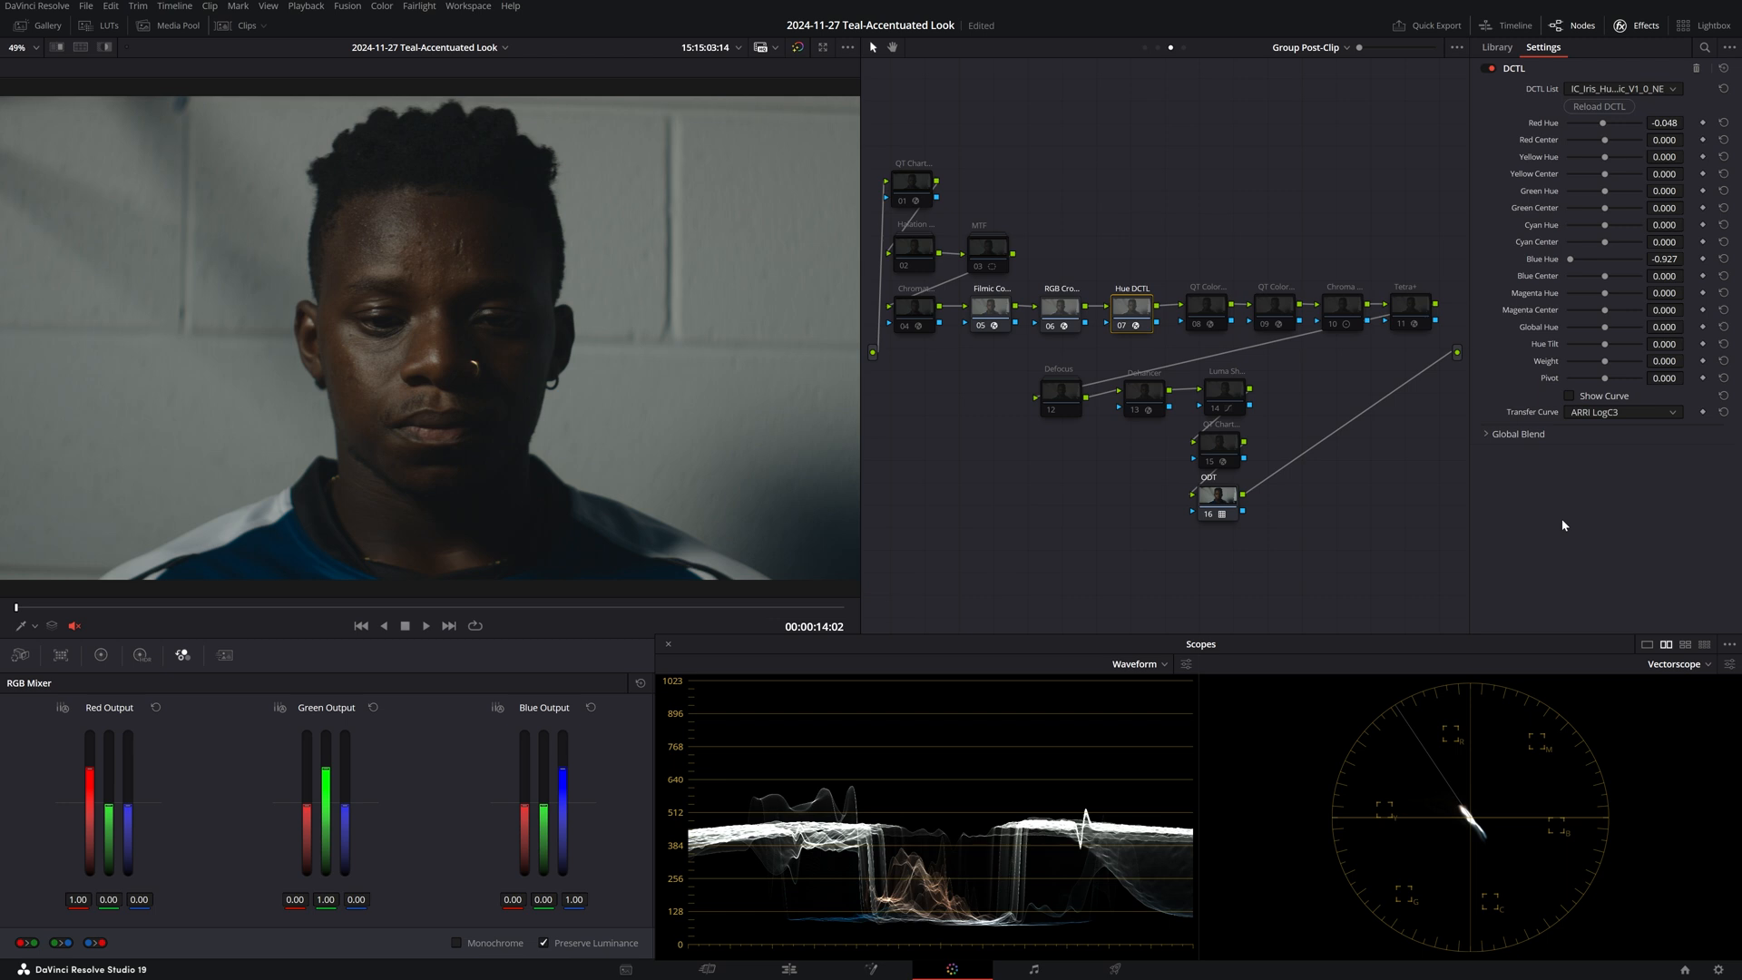
Inspect Chromatic Adaptation node 04, then QT Color Compressor node 08 (Target Hue 185.4, Compression Near 0.838).
click(914, 309)
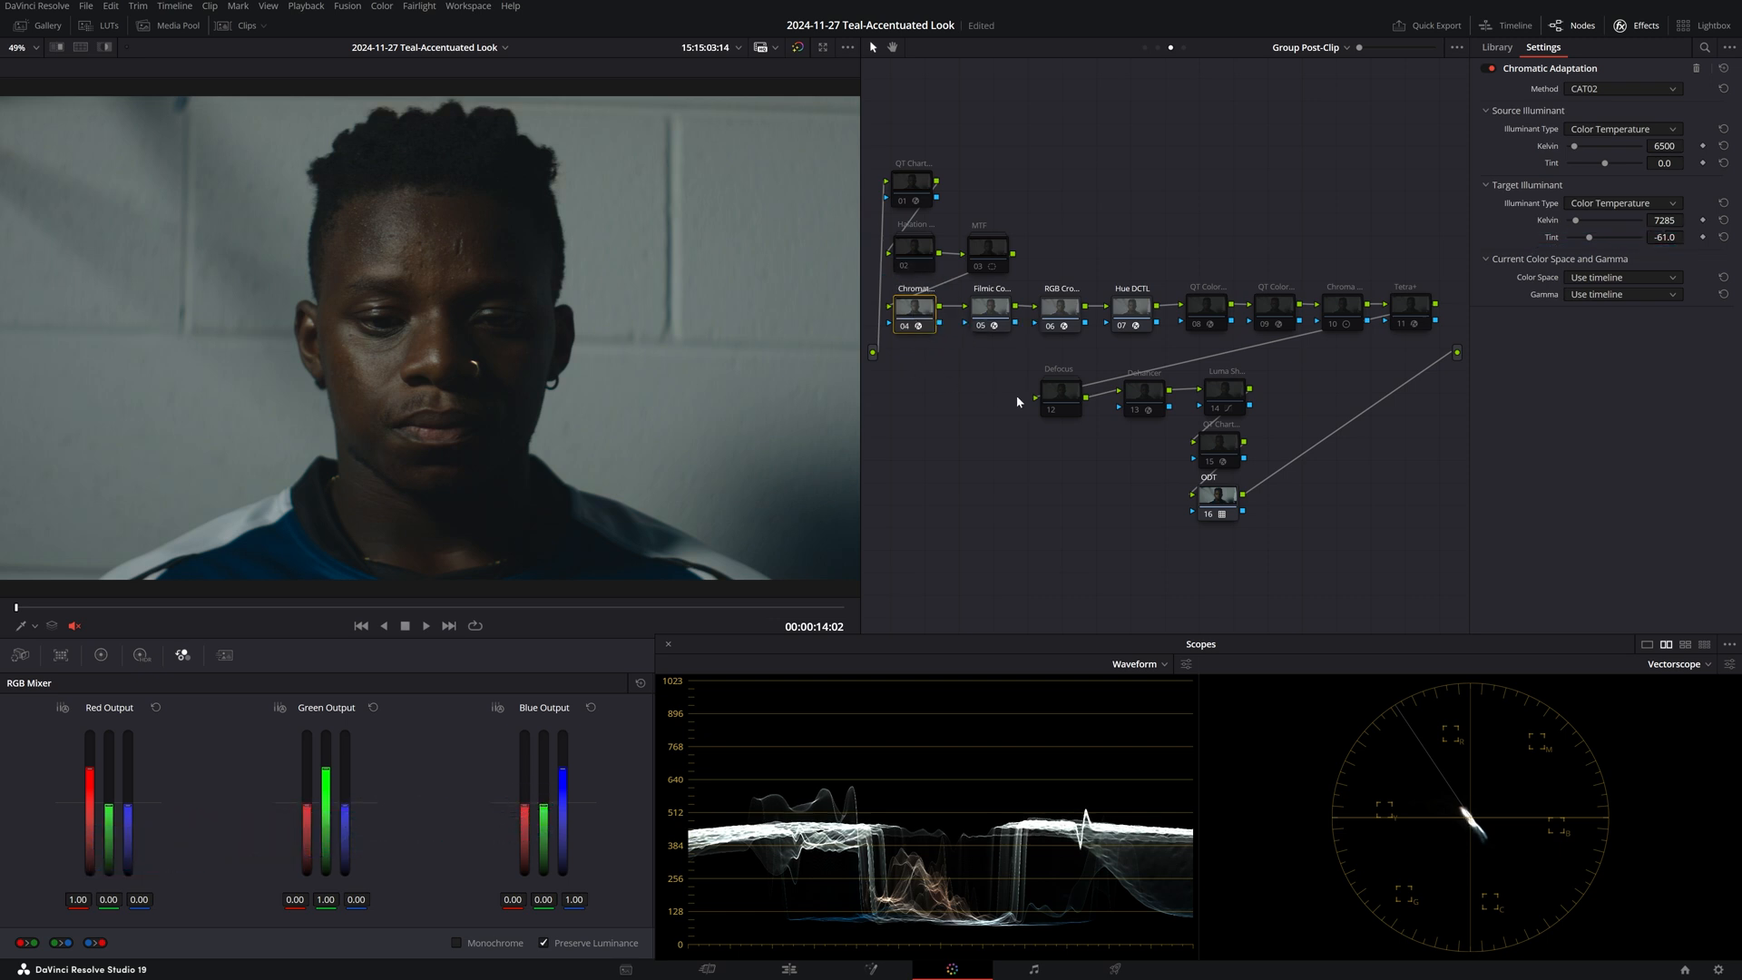
click(1211, 312)
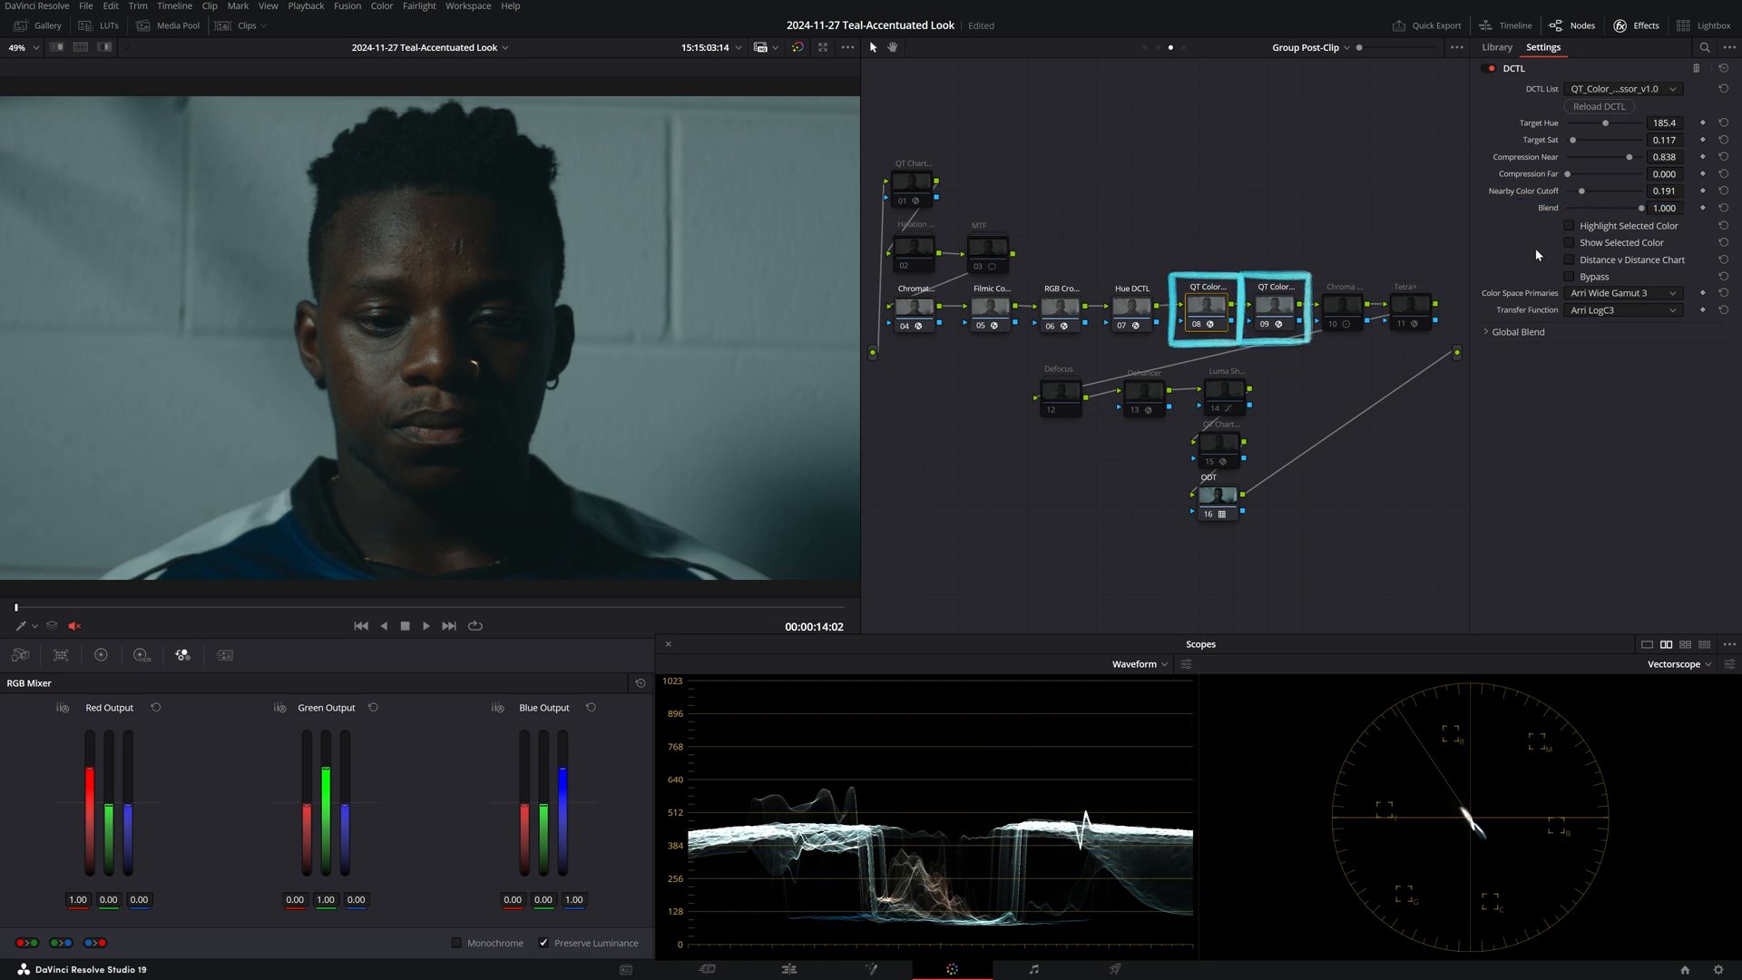
Check node 09's color compressor settings, close the effect settings panel, then select node 10.
click(1280, 309)
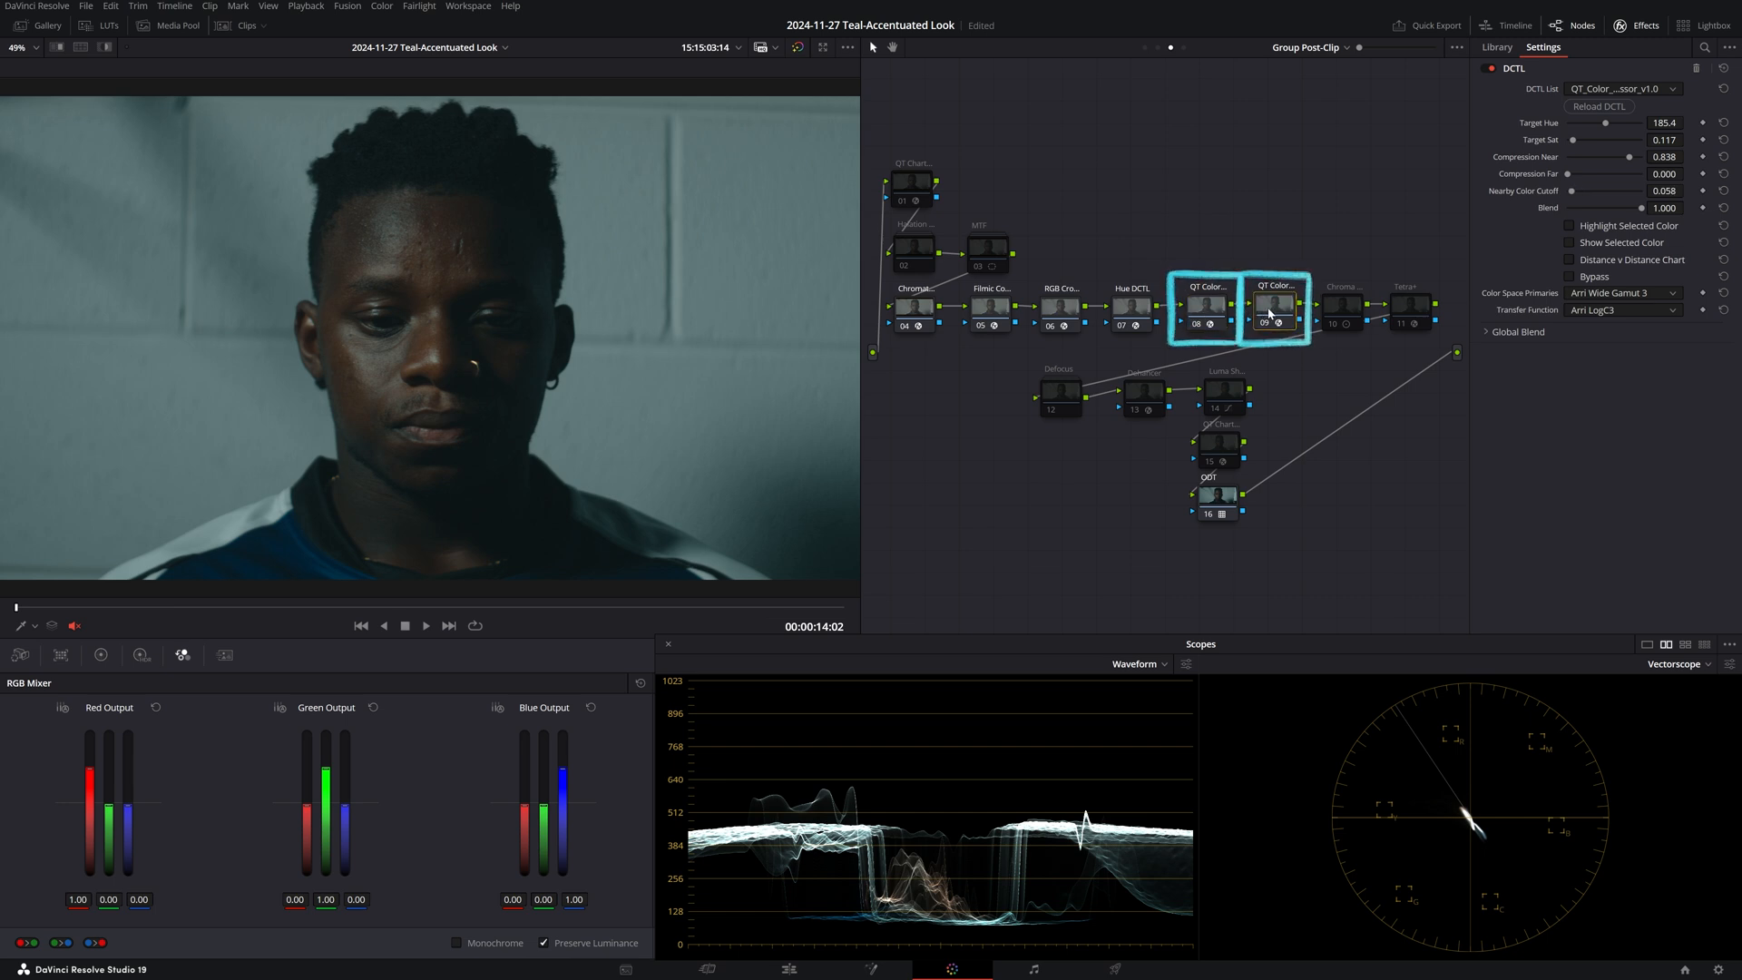
click(1640, 28)
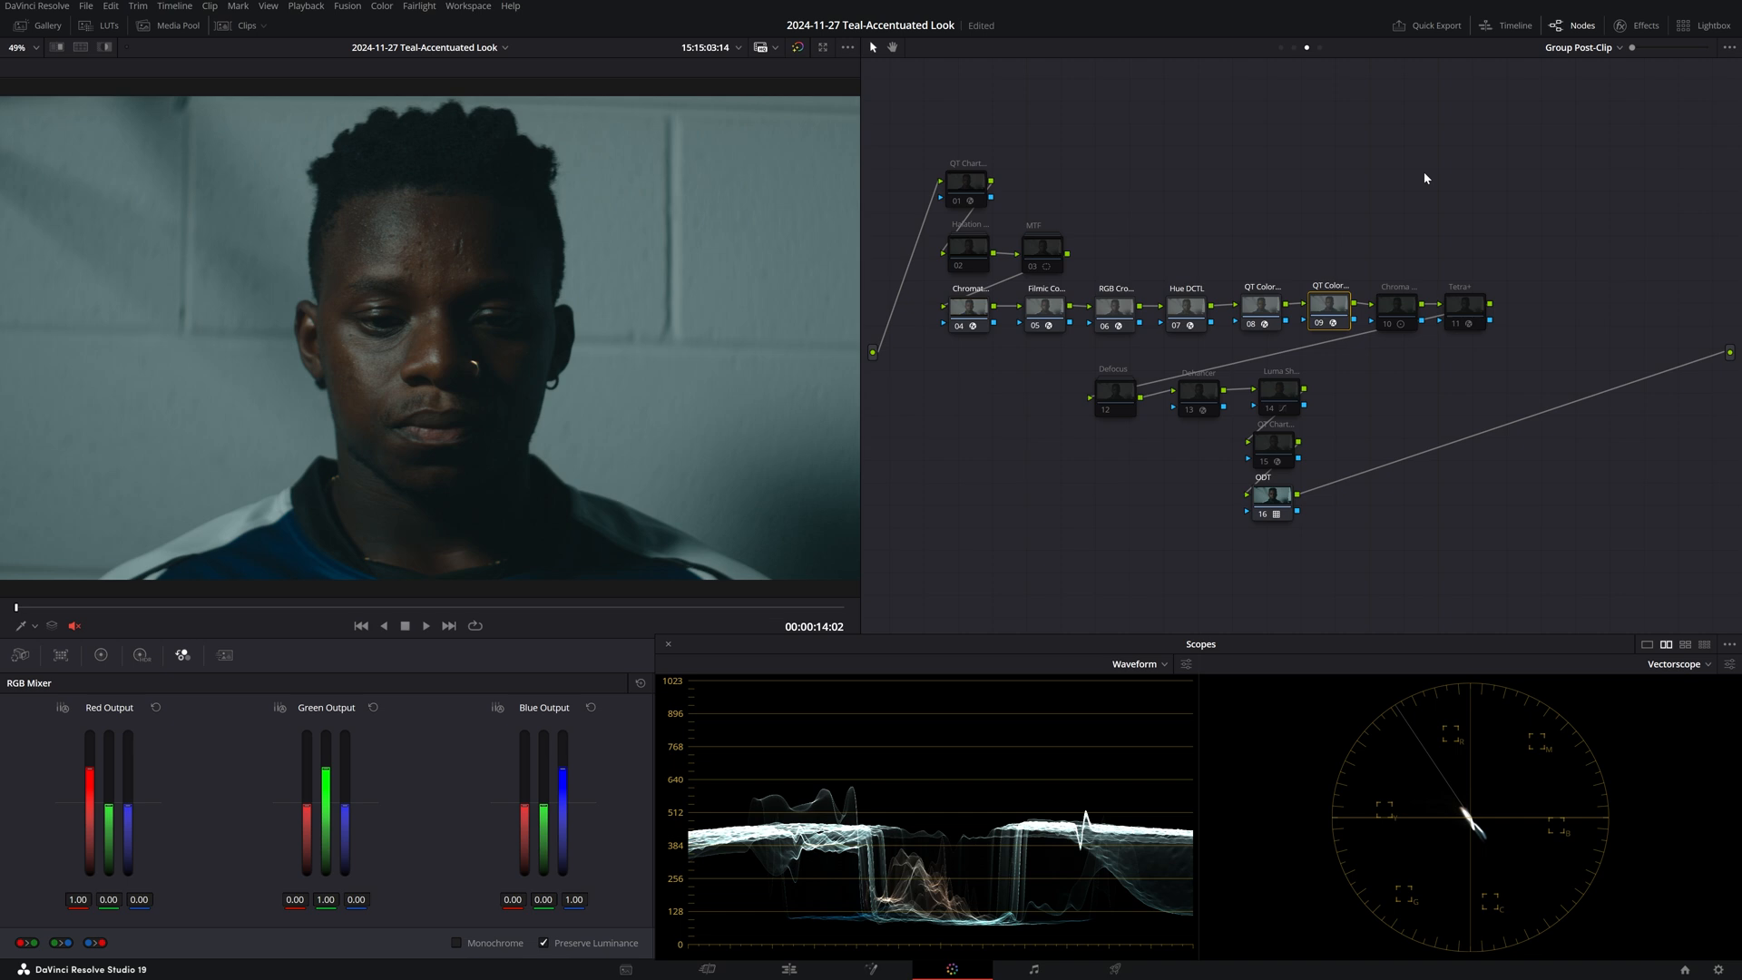
click(1391, 309)
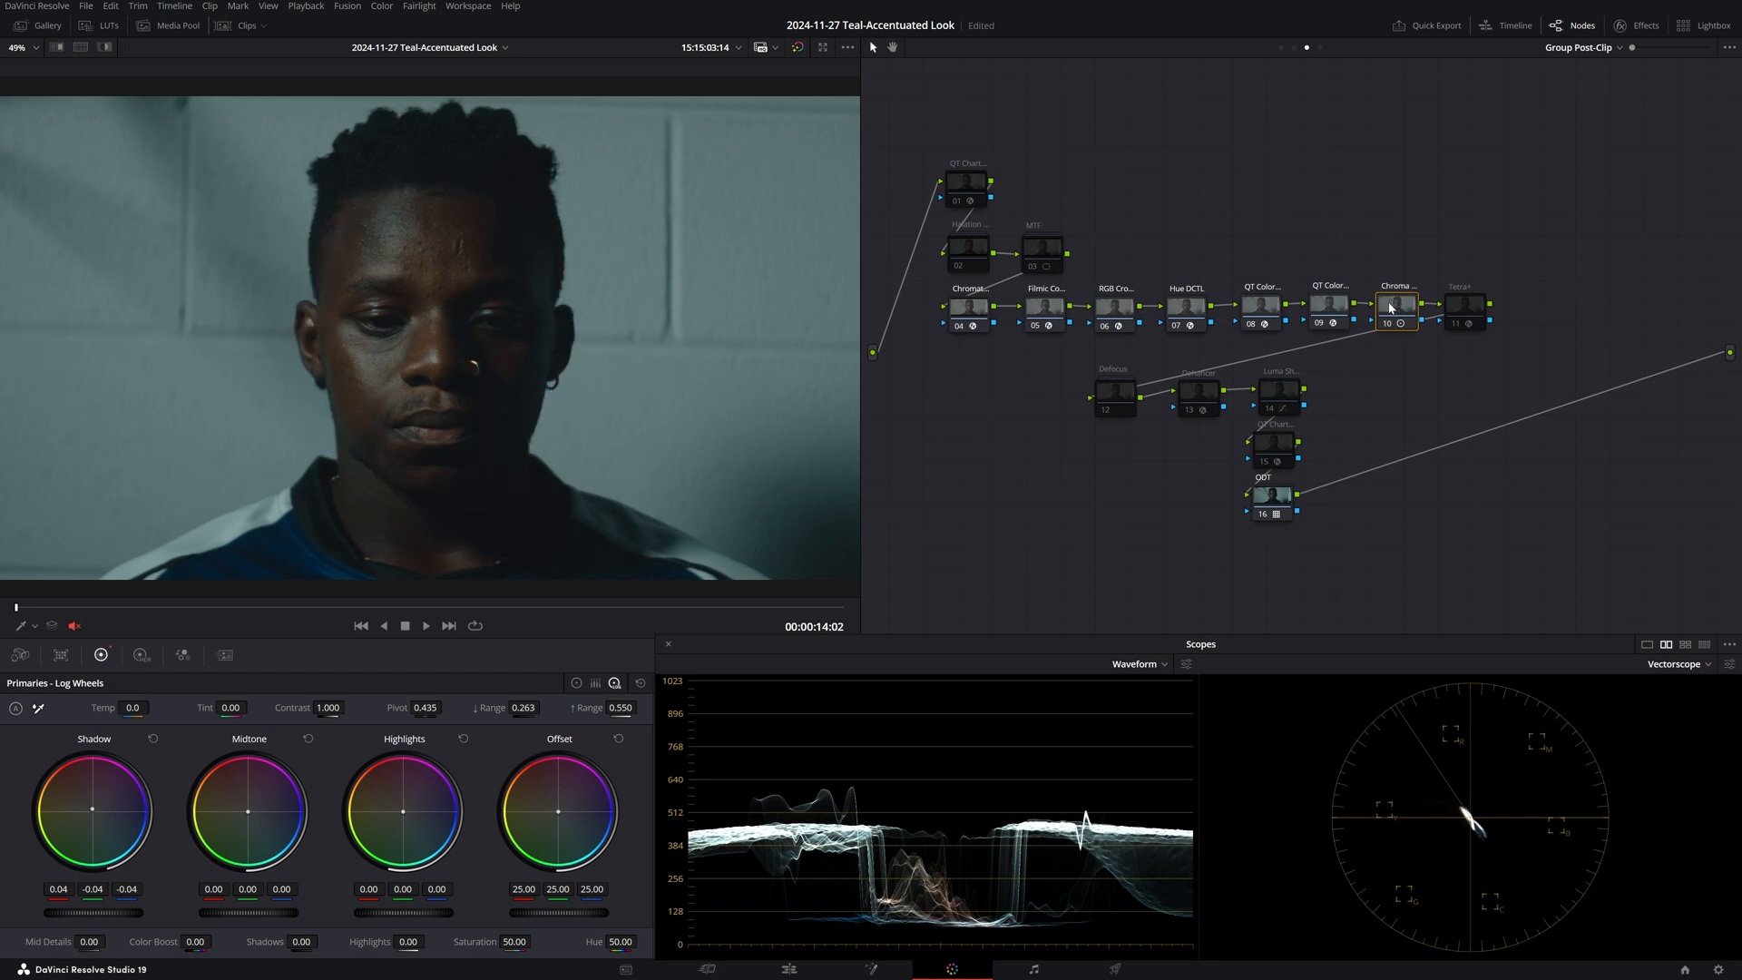
Enable the Tetra+ node for the teal look, then disable all nodes on clips 03, 02 and 01.
double_click(1468, 319)
key(ctrl+d)
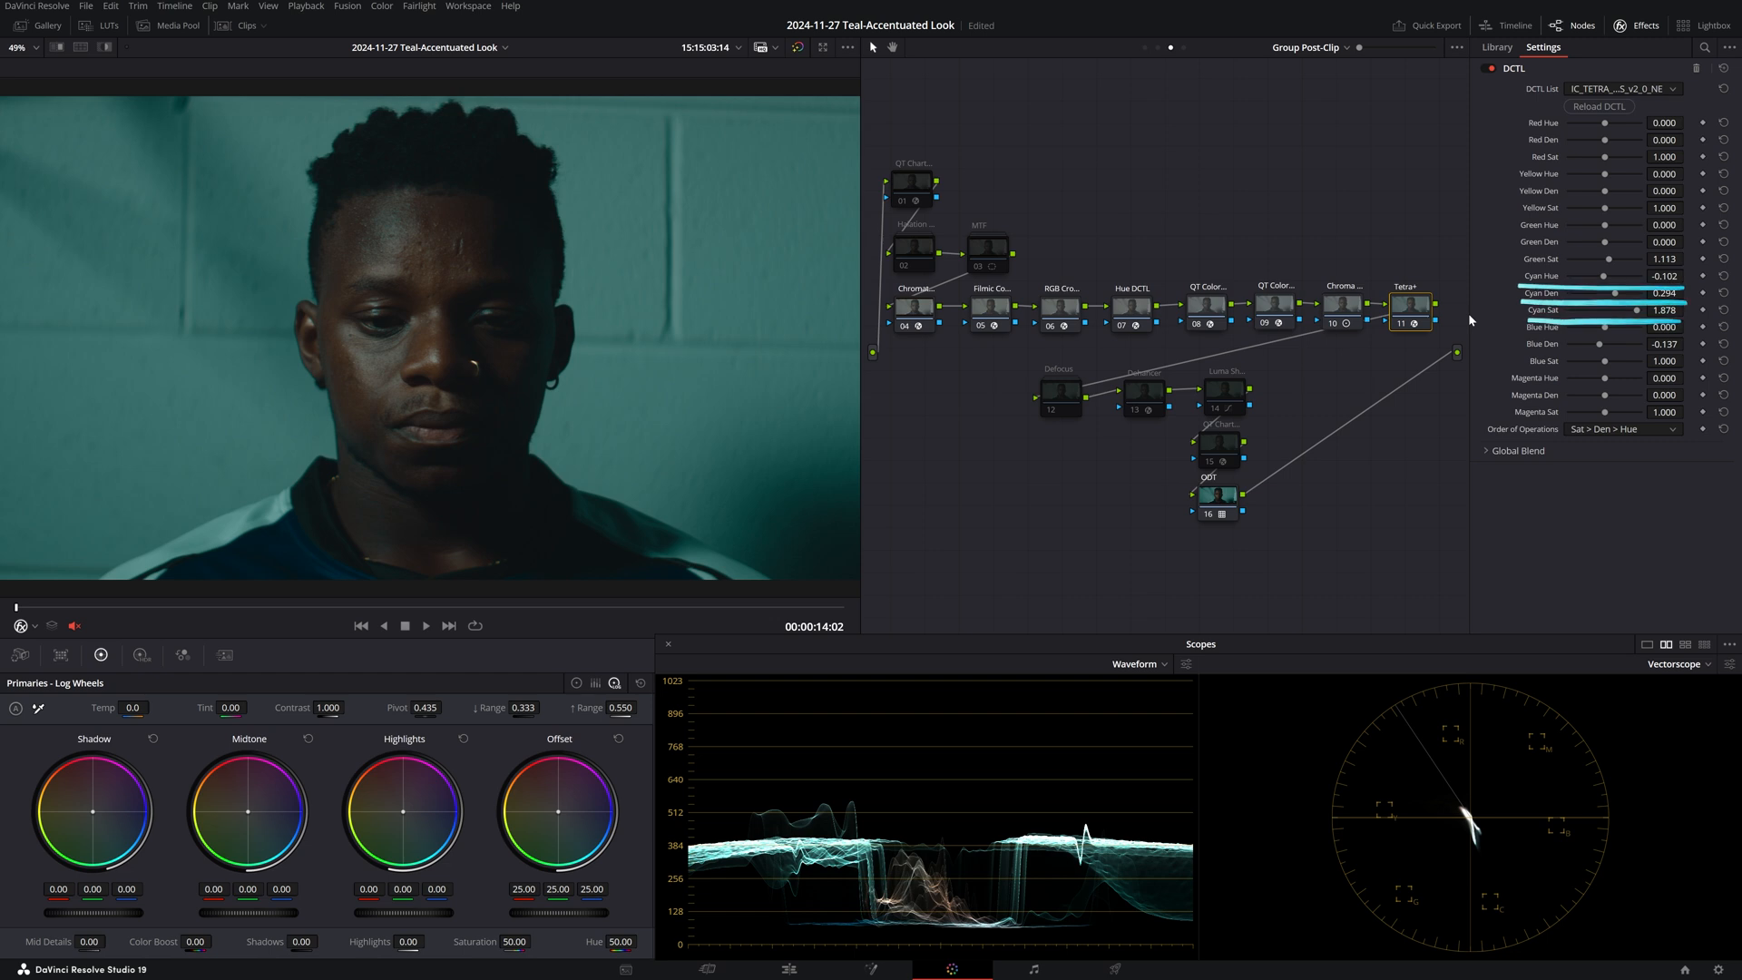
click(244, 25)
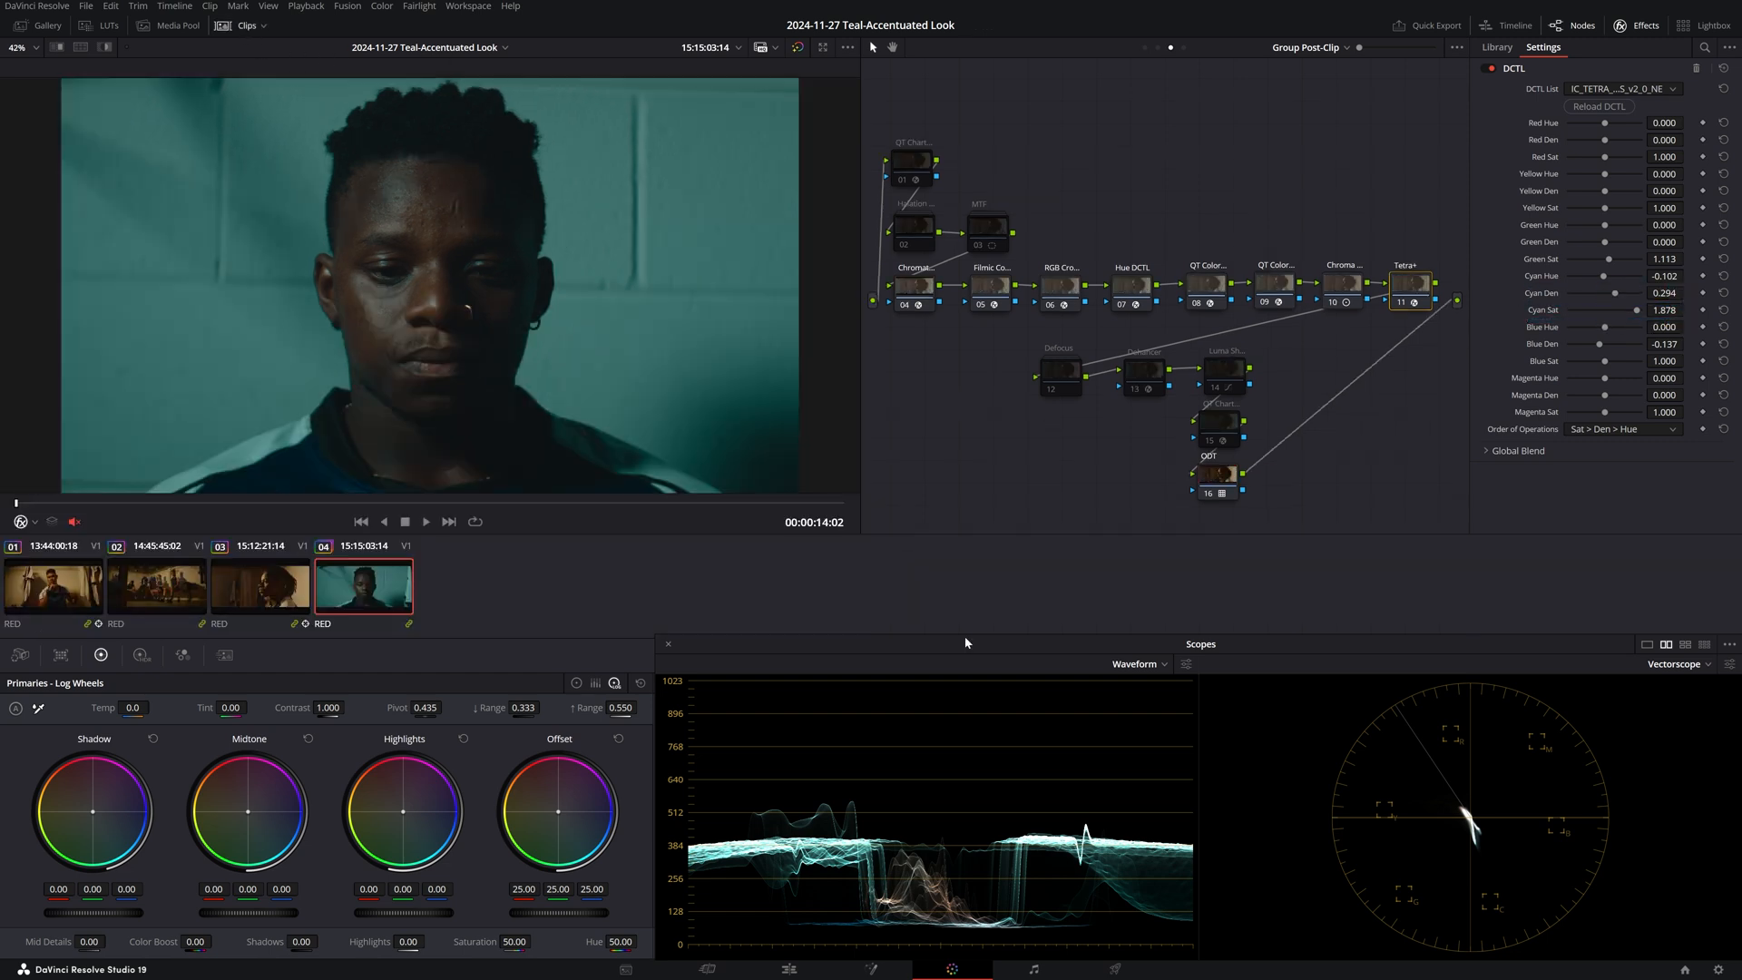
key(Up)
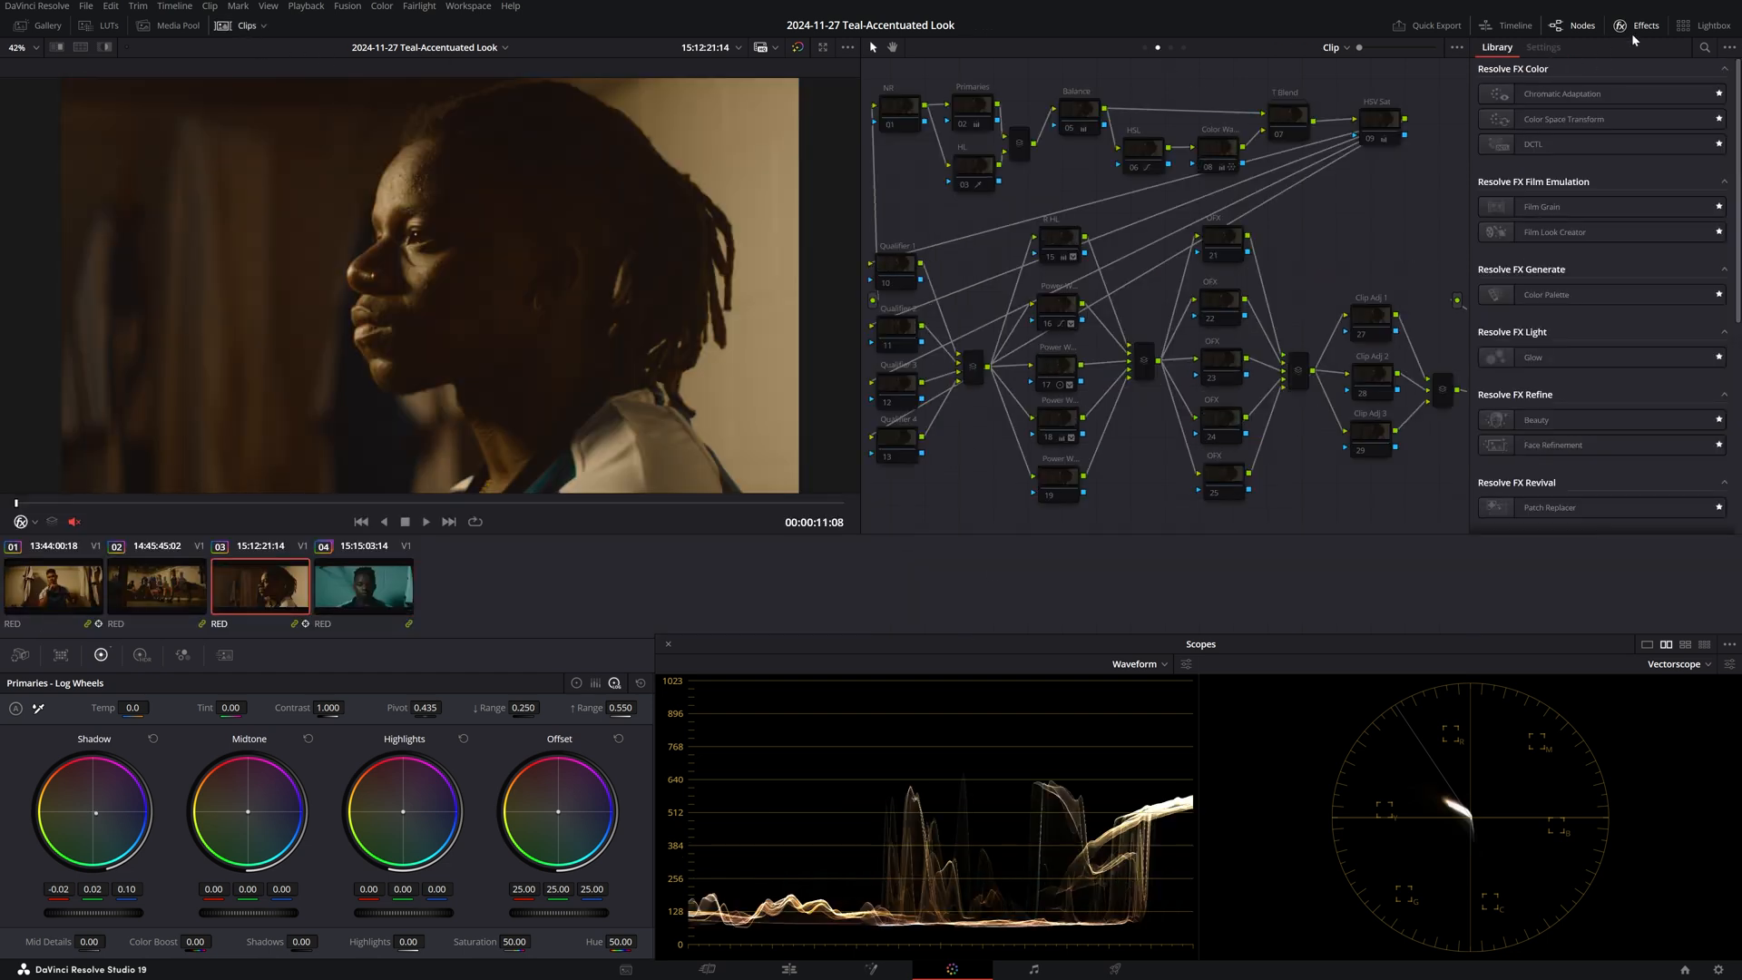
click(1633, 37)
key(alt+d)
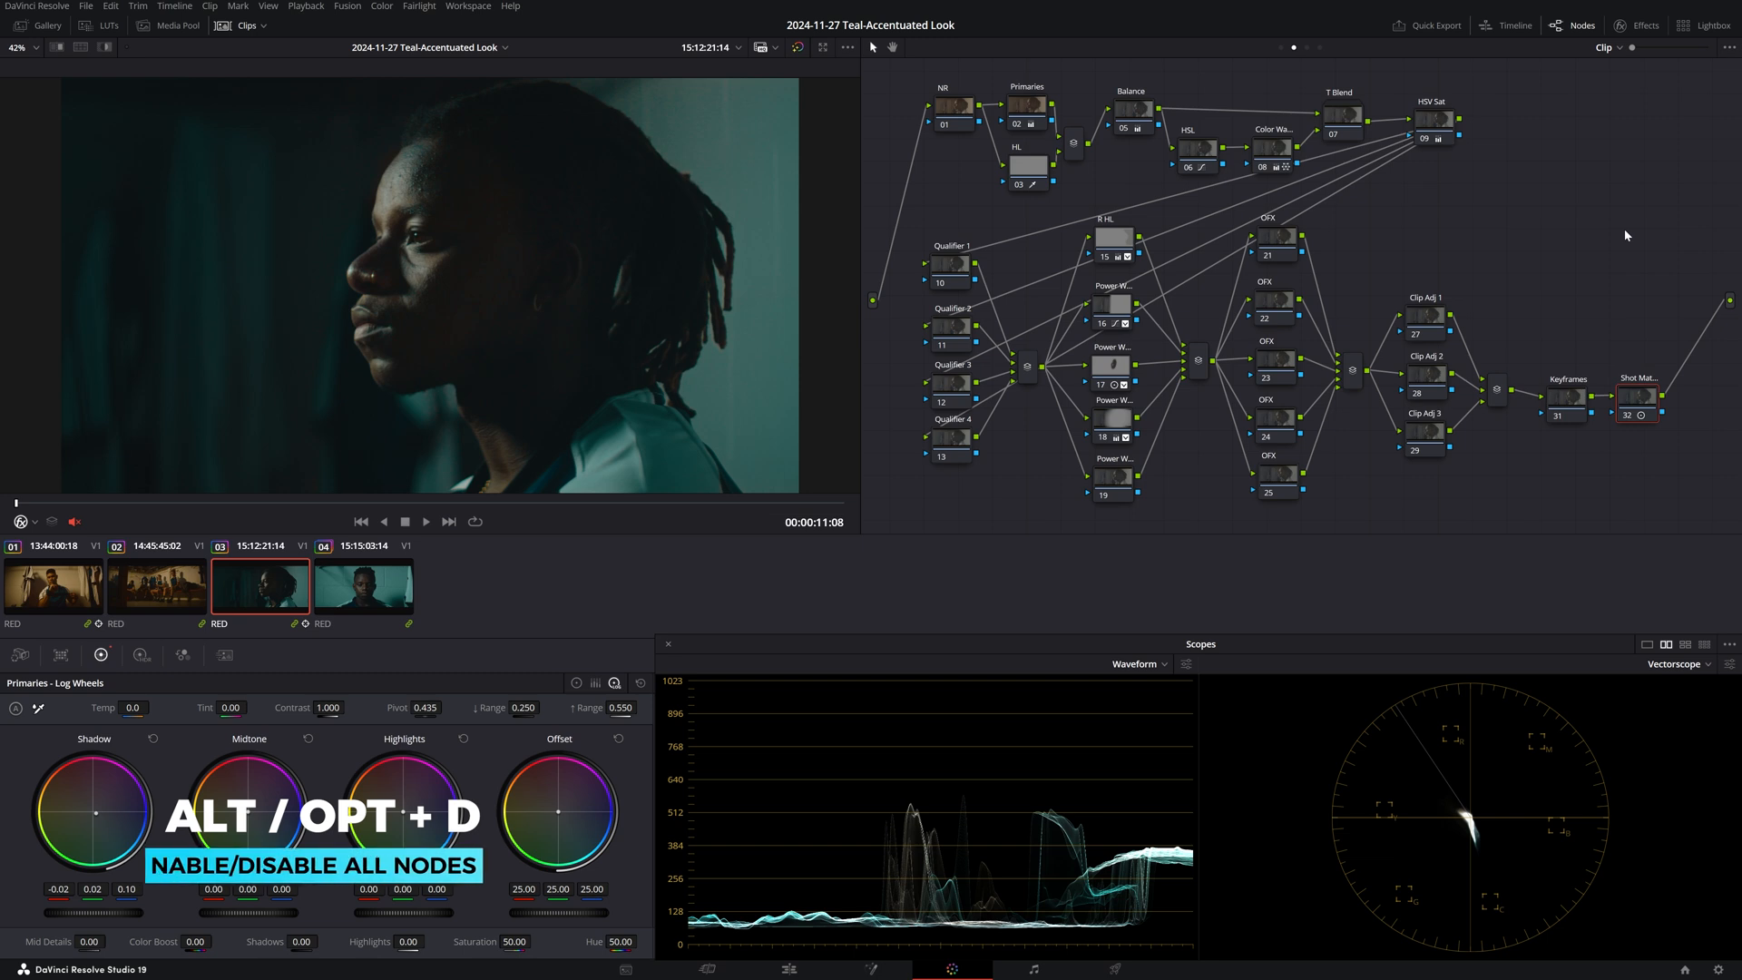
key(Up)
key(alt+d)
key(Up)
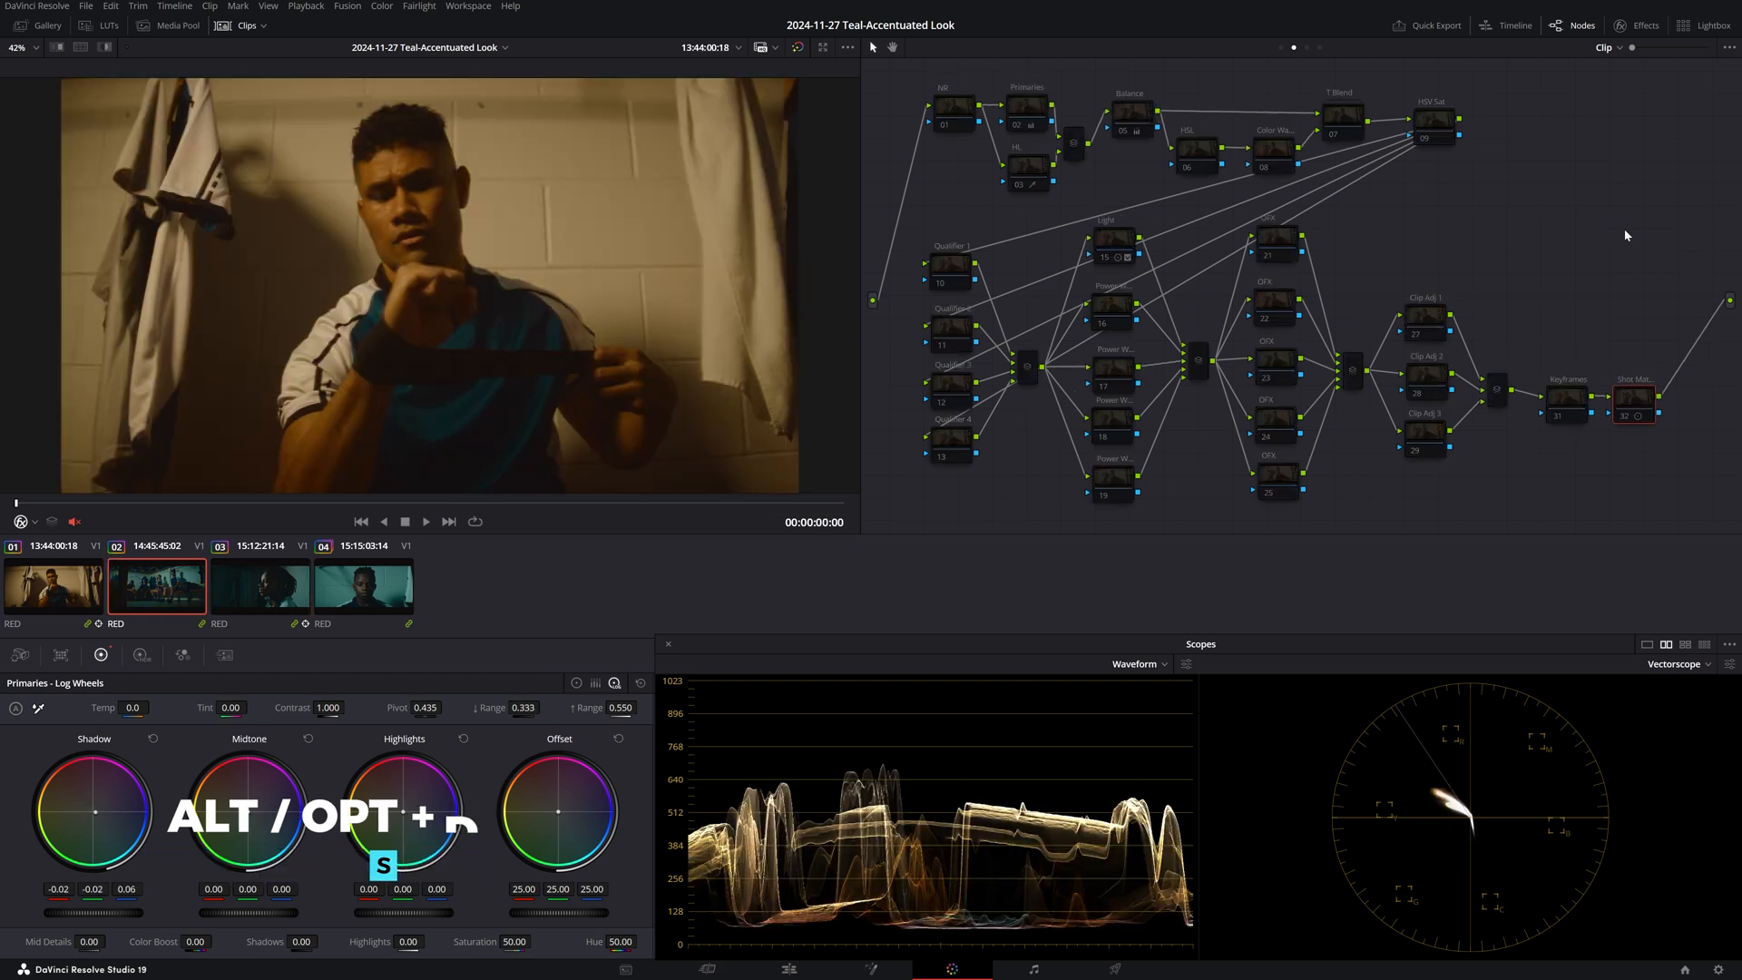
key(alt+d)
Play the clip back to review the teal group look.
scroll(565, 194, up, 5)
key(space)
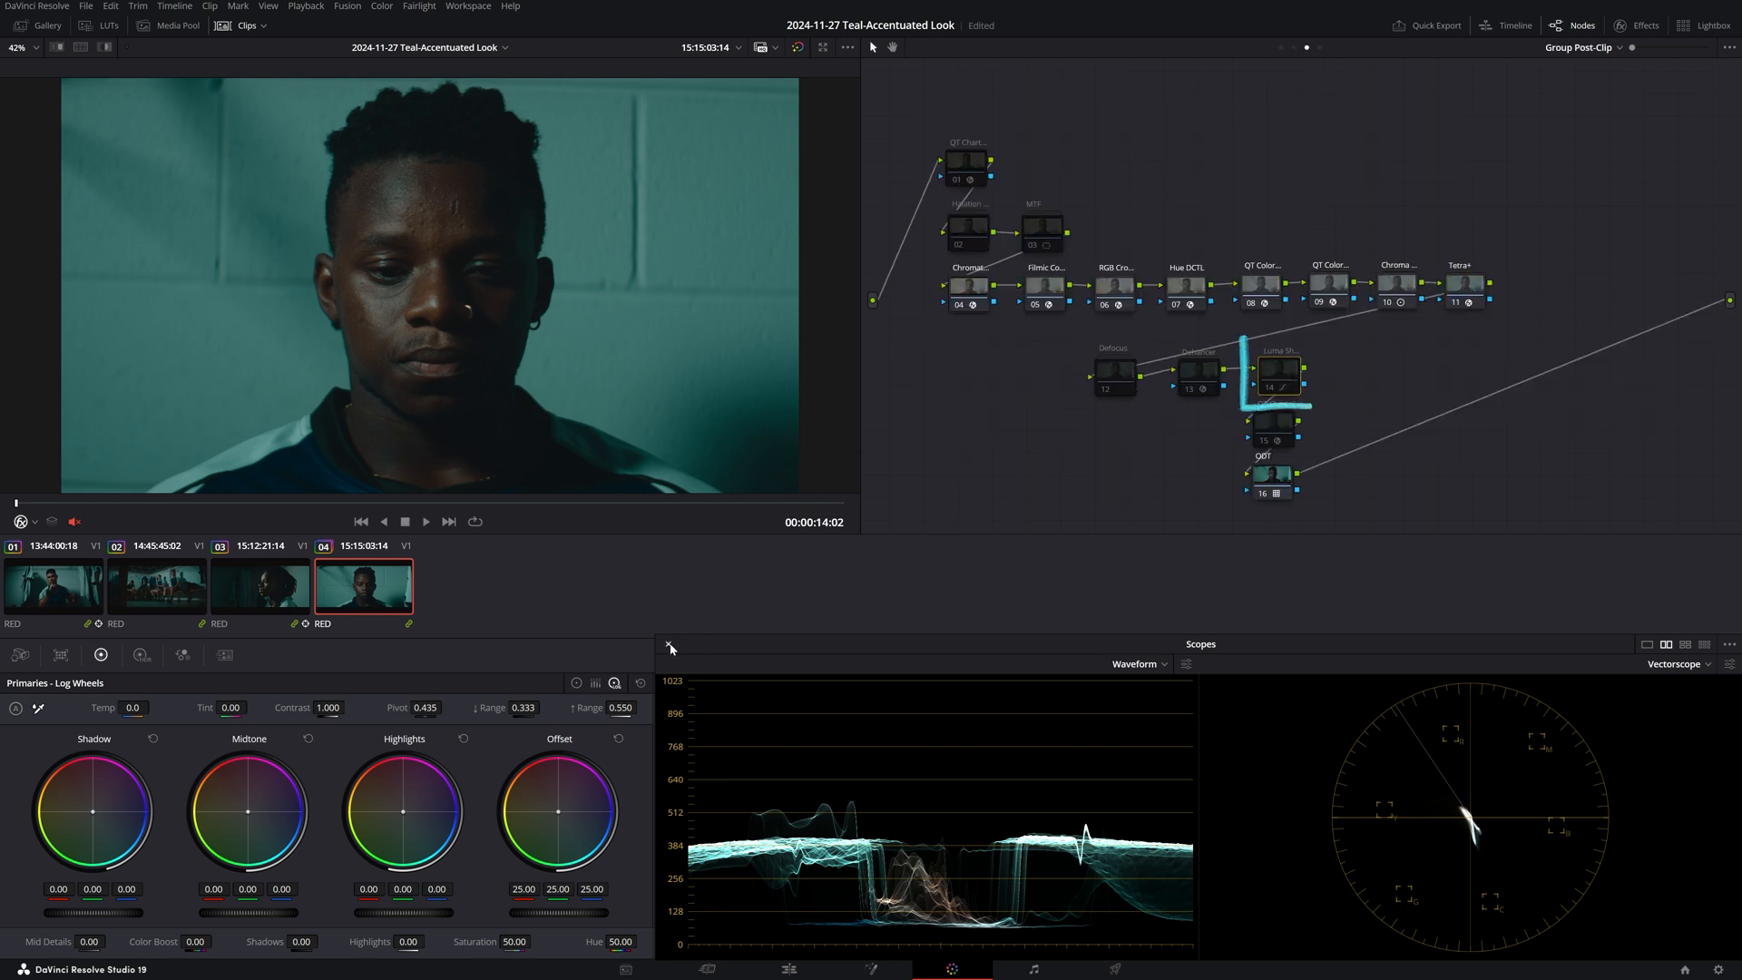
click(670, 646)
click(694, 655)
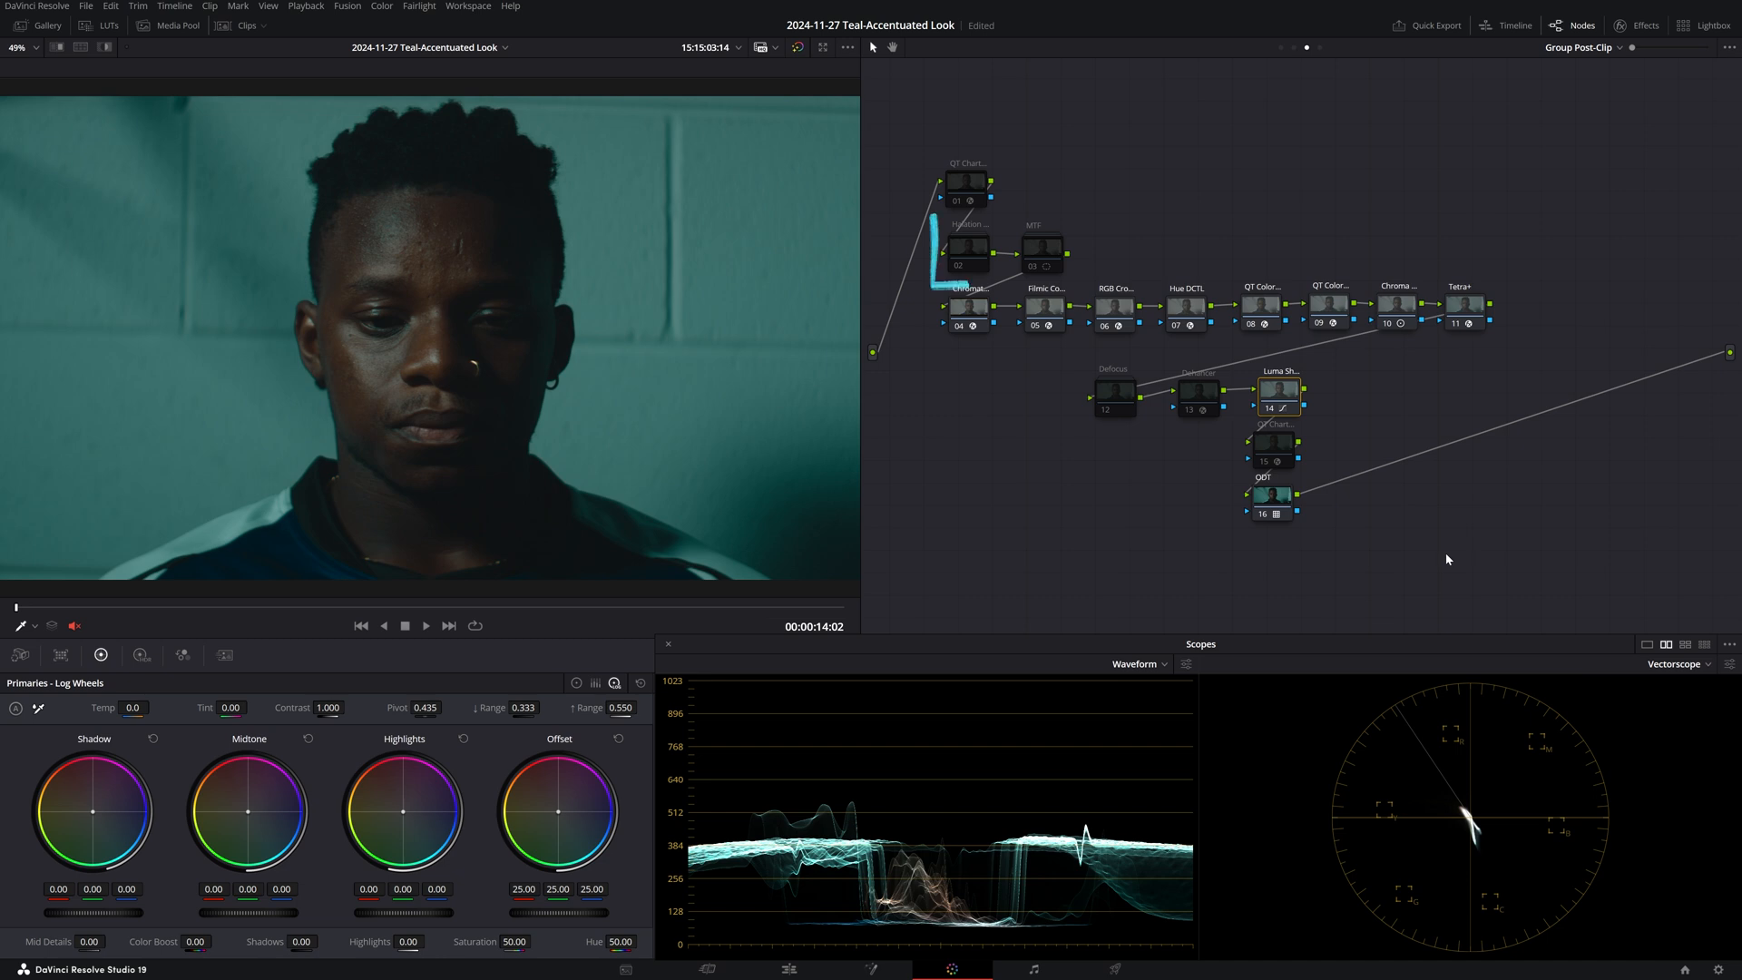
click(975, 259)
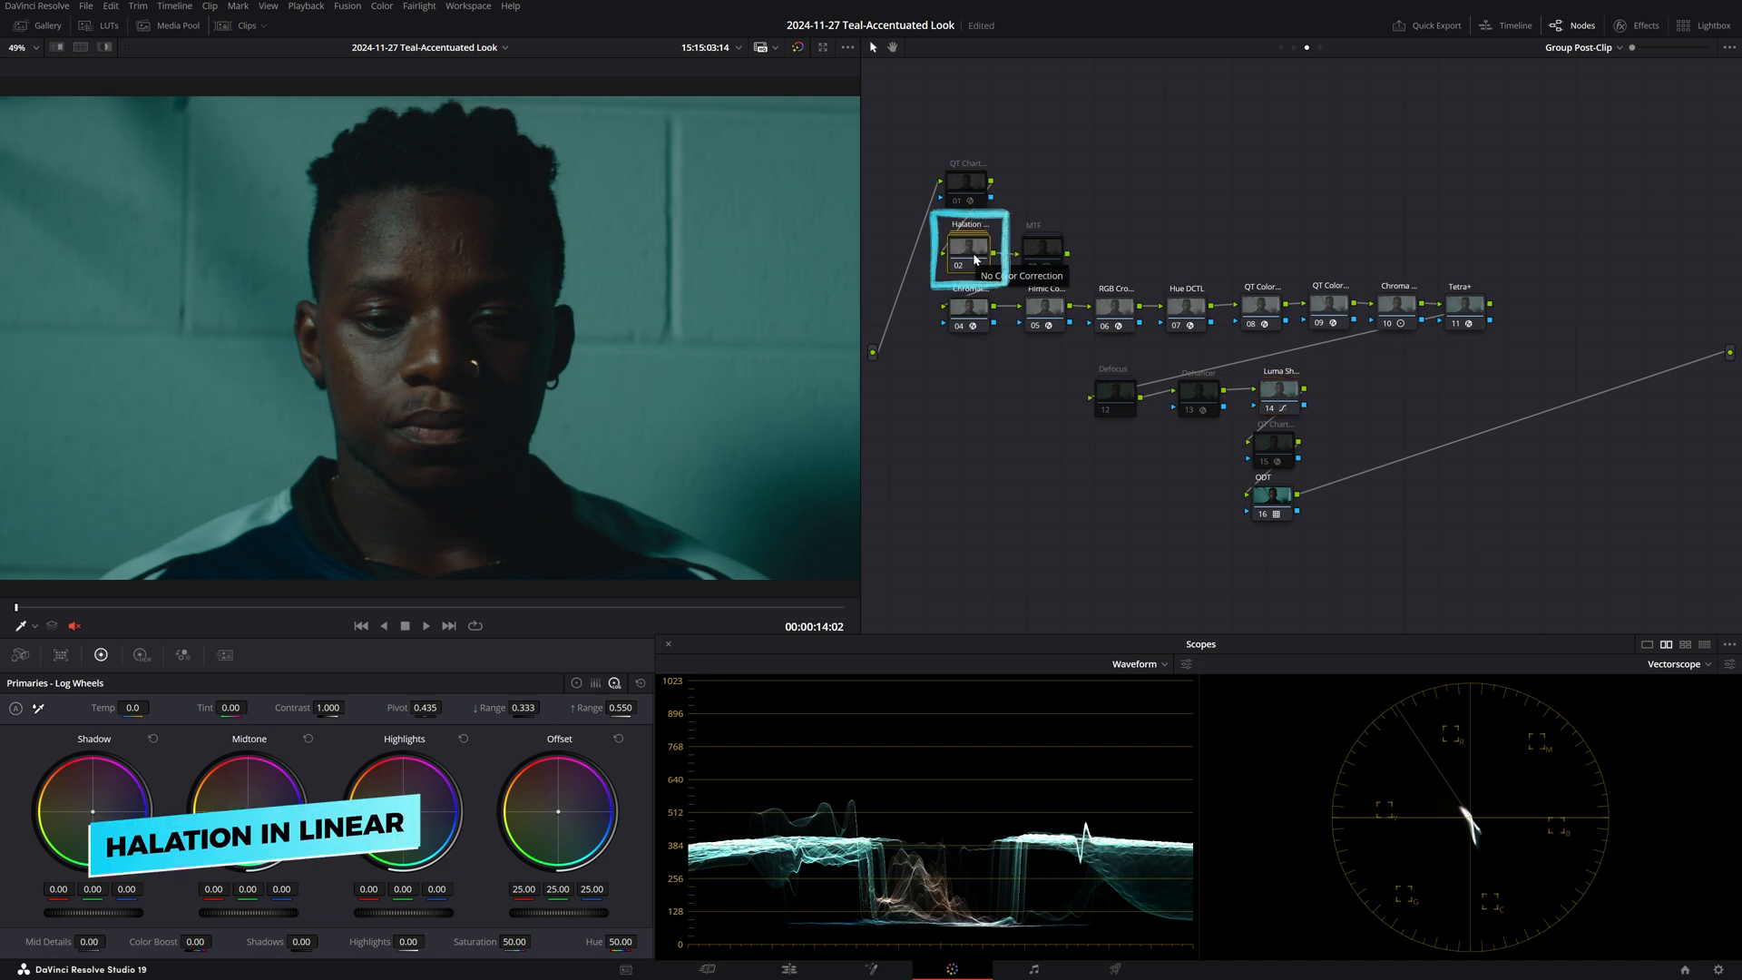
scroll(563, 403, up, 5)
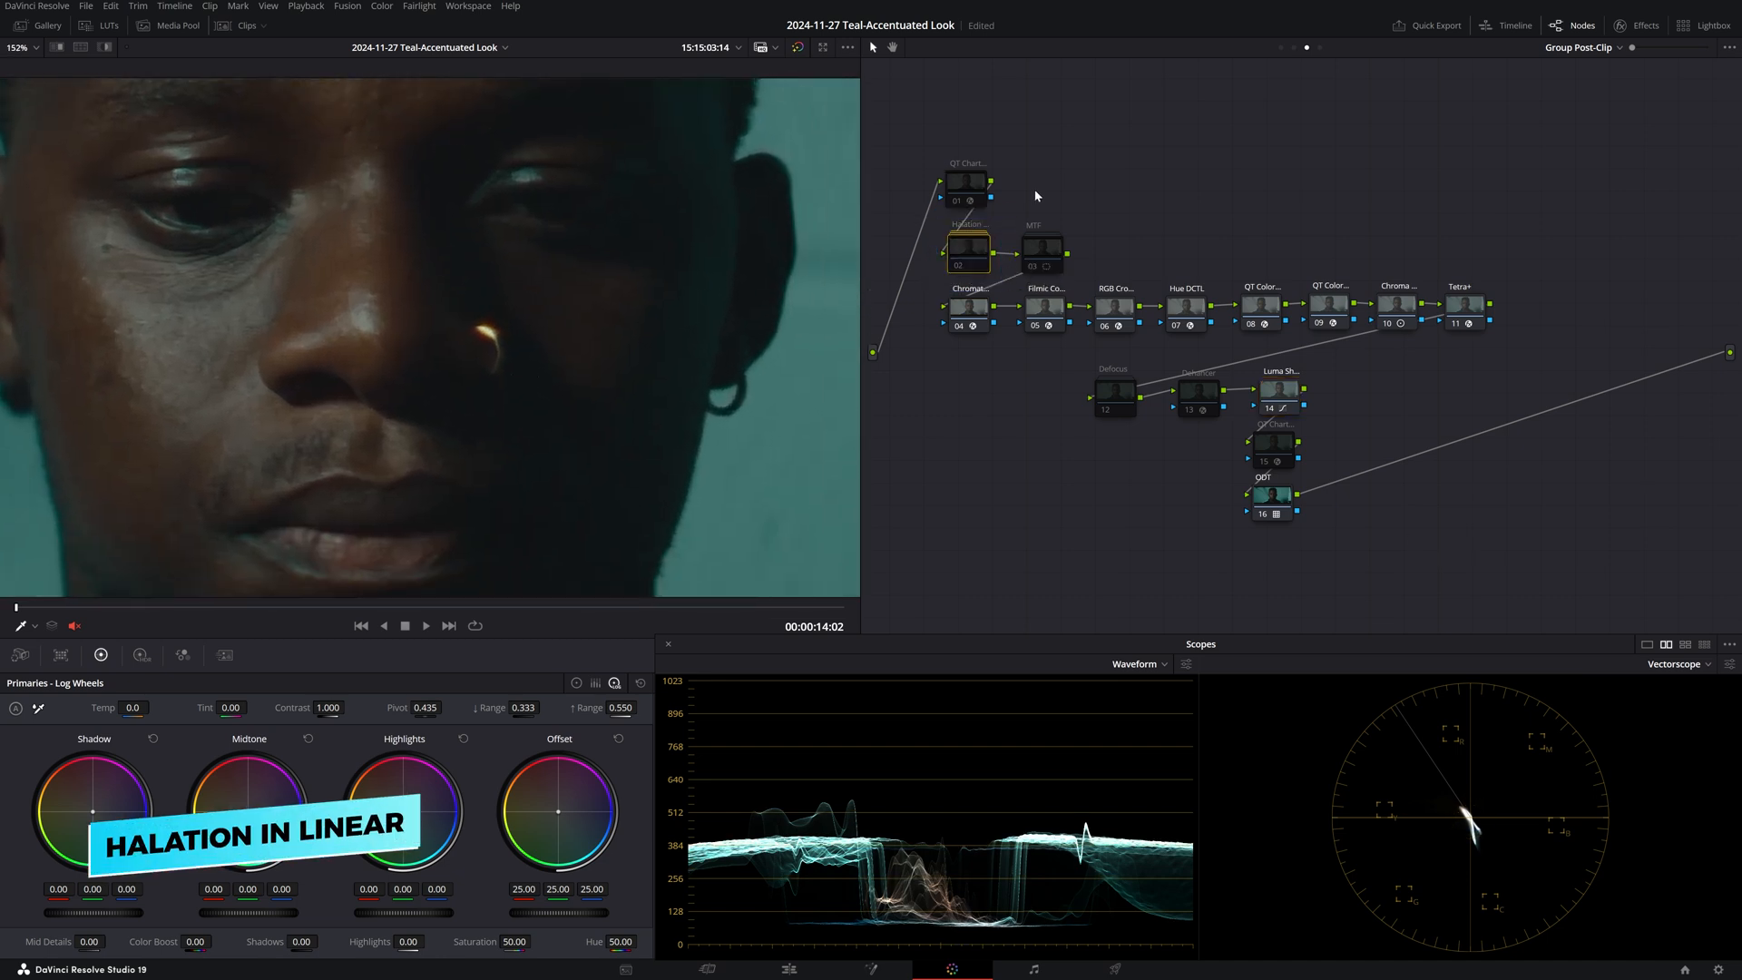
right_click(968, 259)
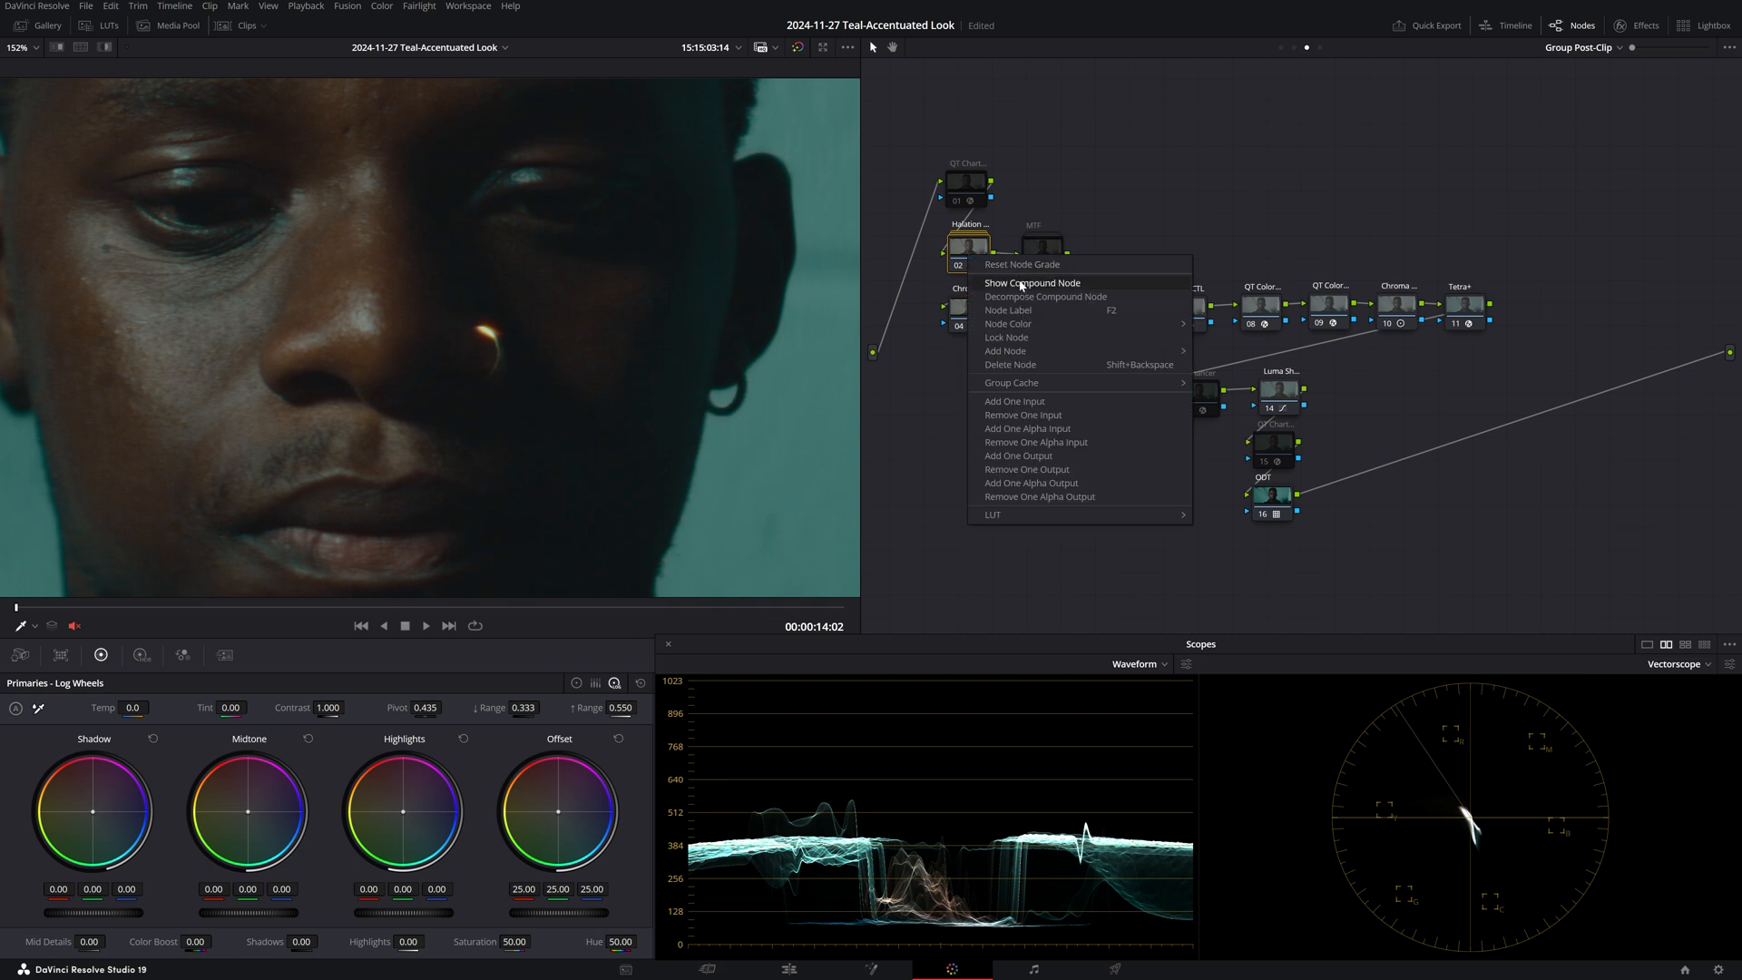
click(1023, 286)
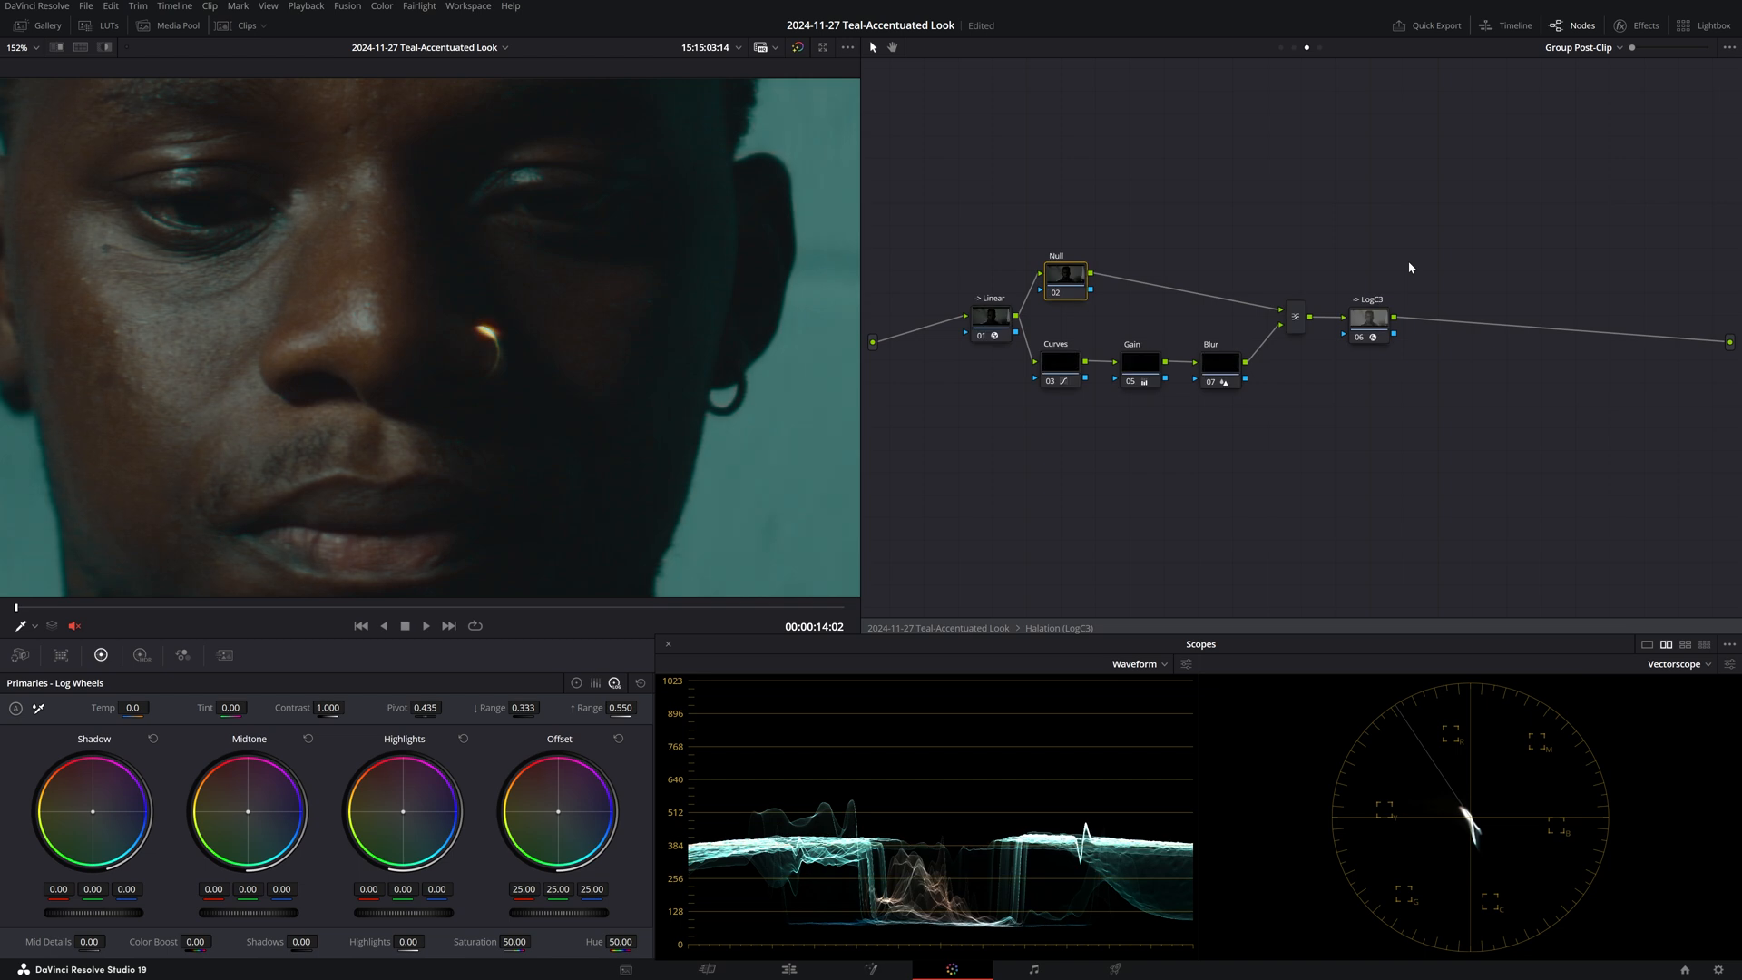
right_click(1233, 184)
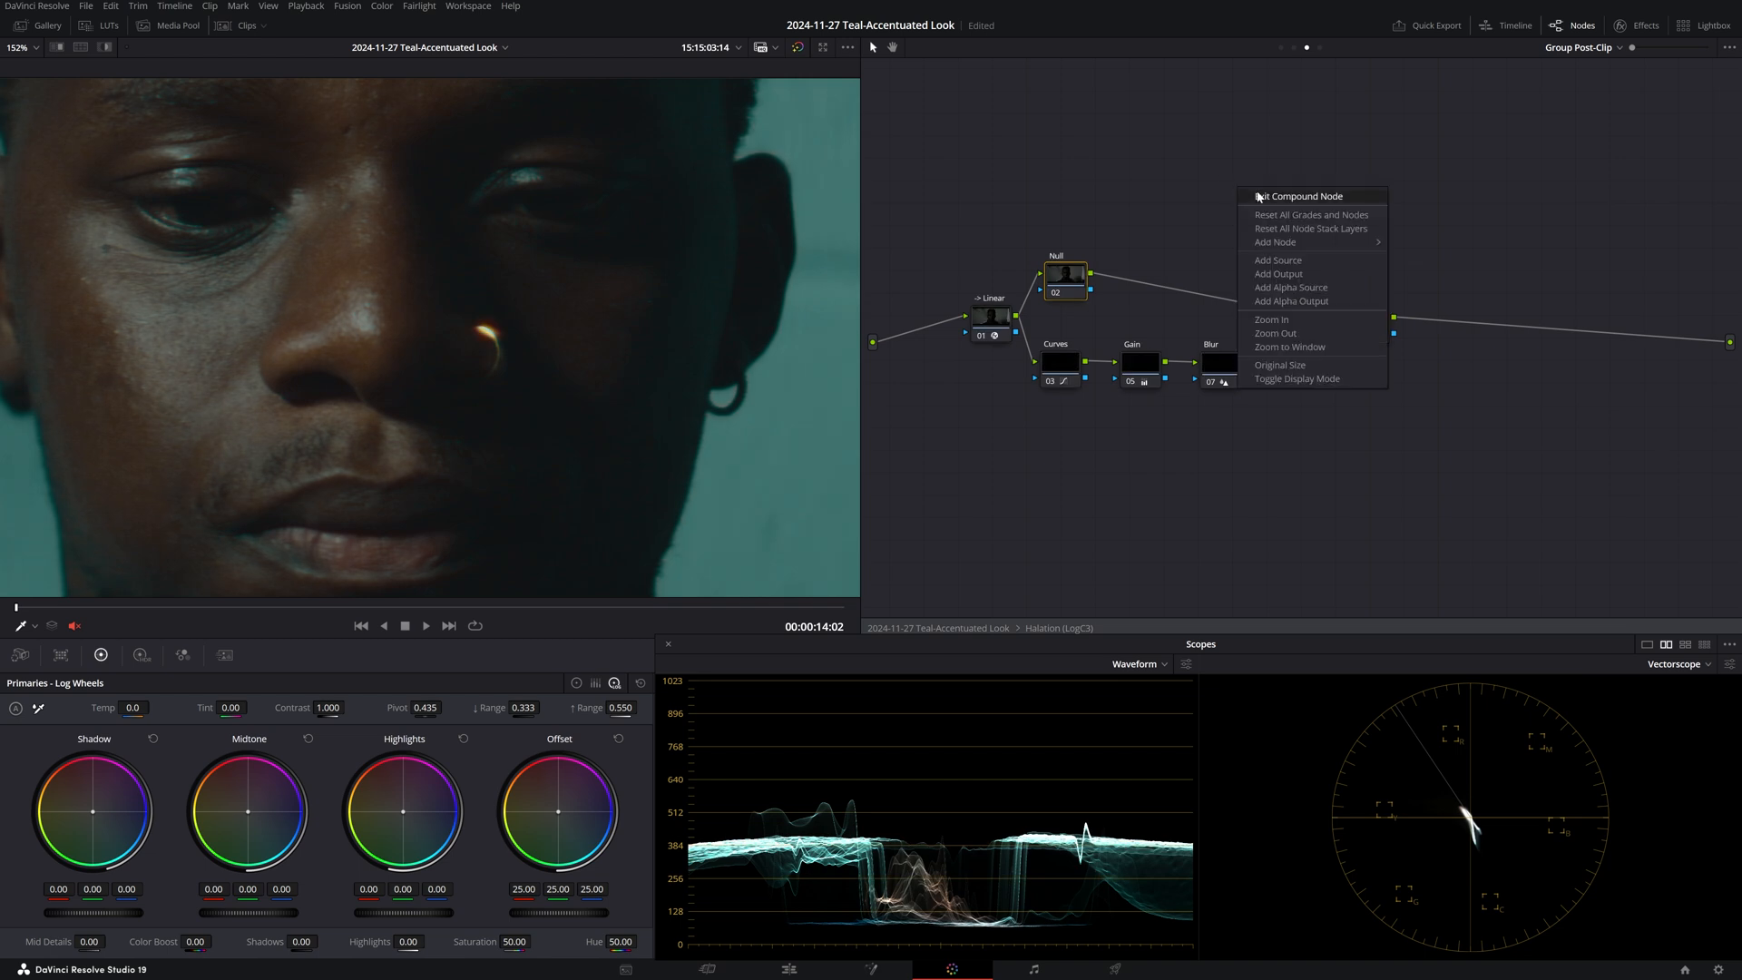
click(1288, 195)
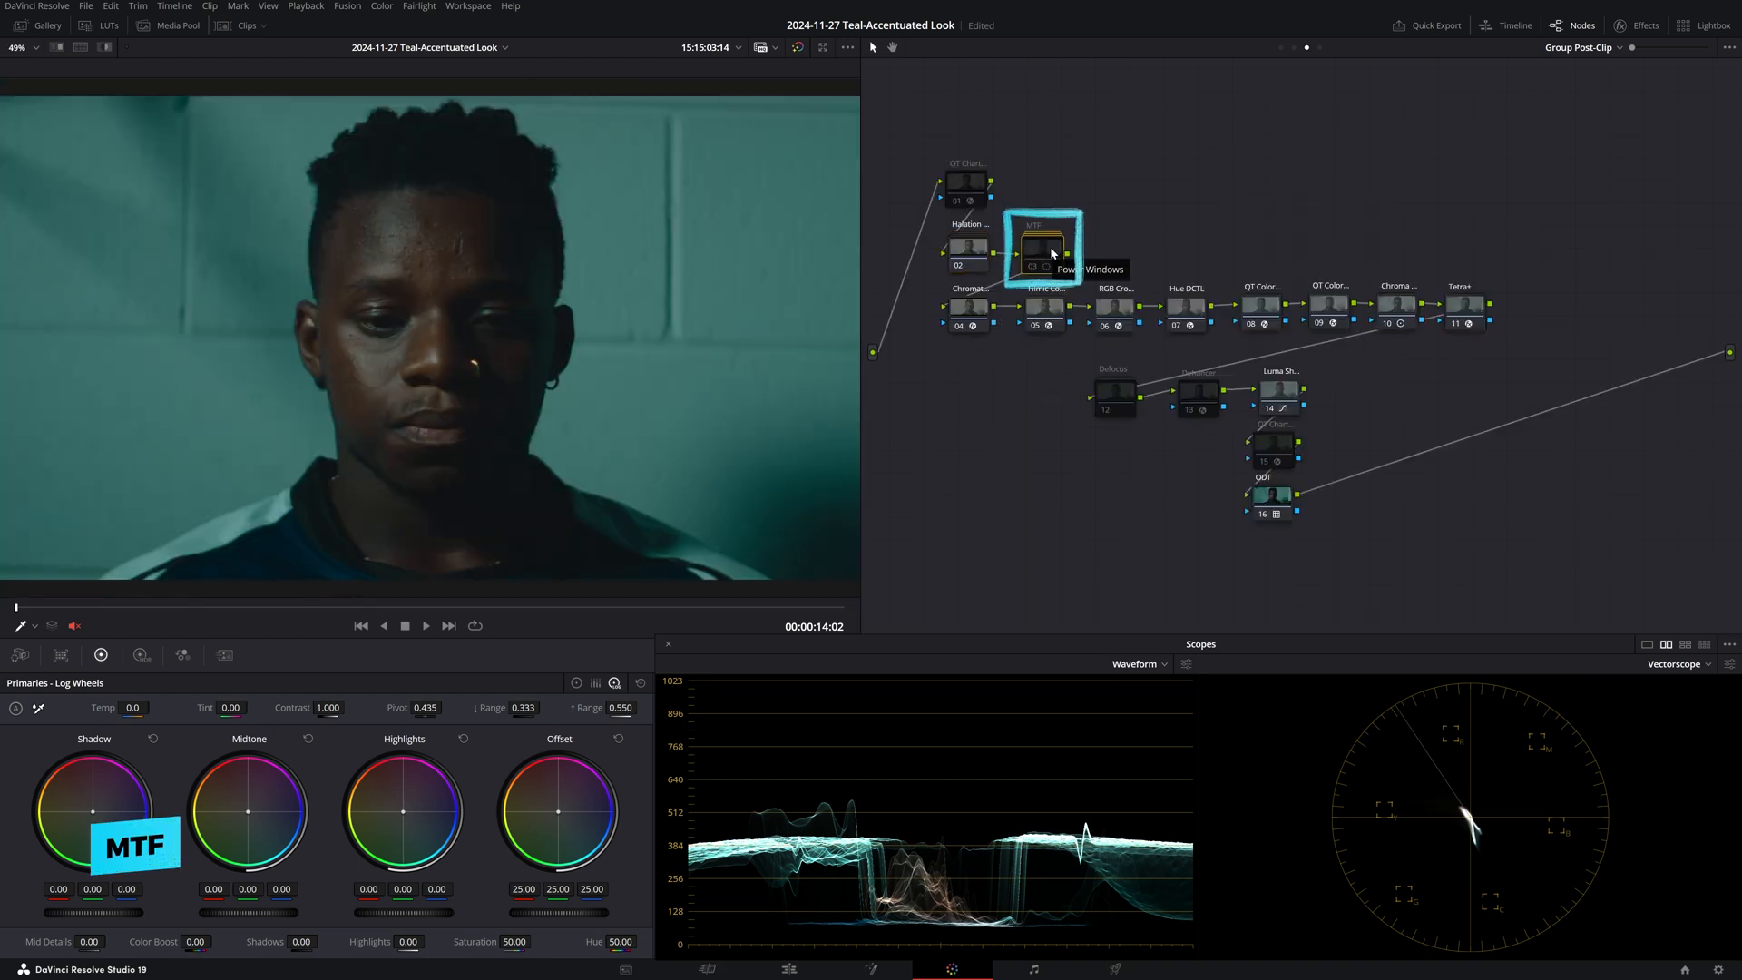
Show inside the MTF compound node and toggle its nodes off and on to compare on the magnified face.
right_click(1062, 257)
click(1081, 277)
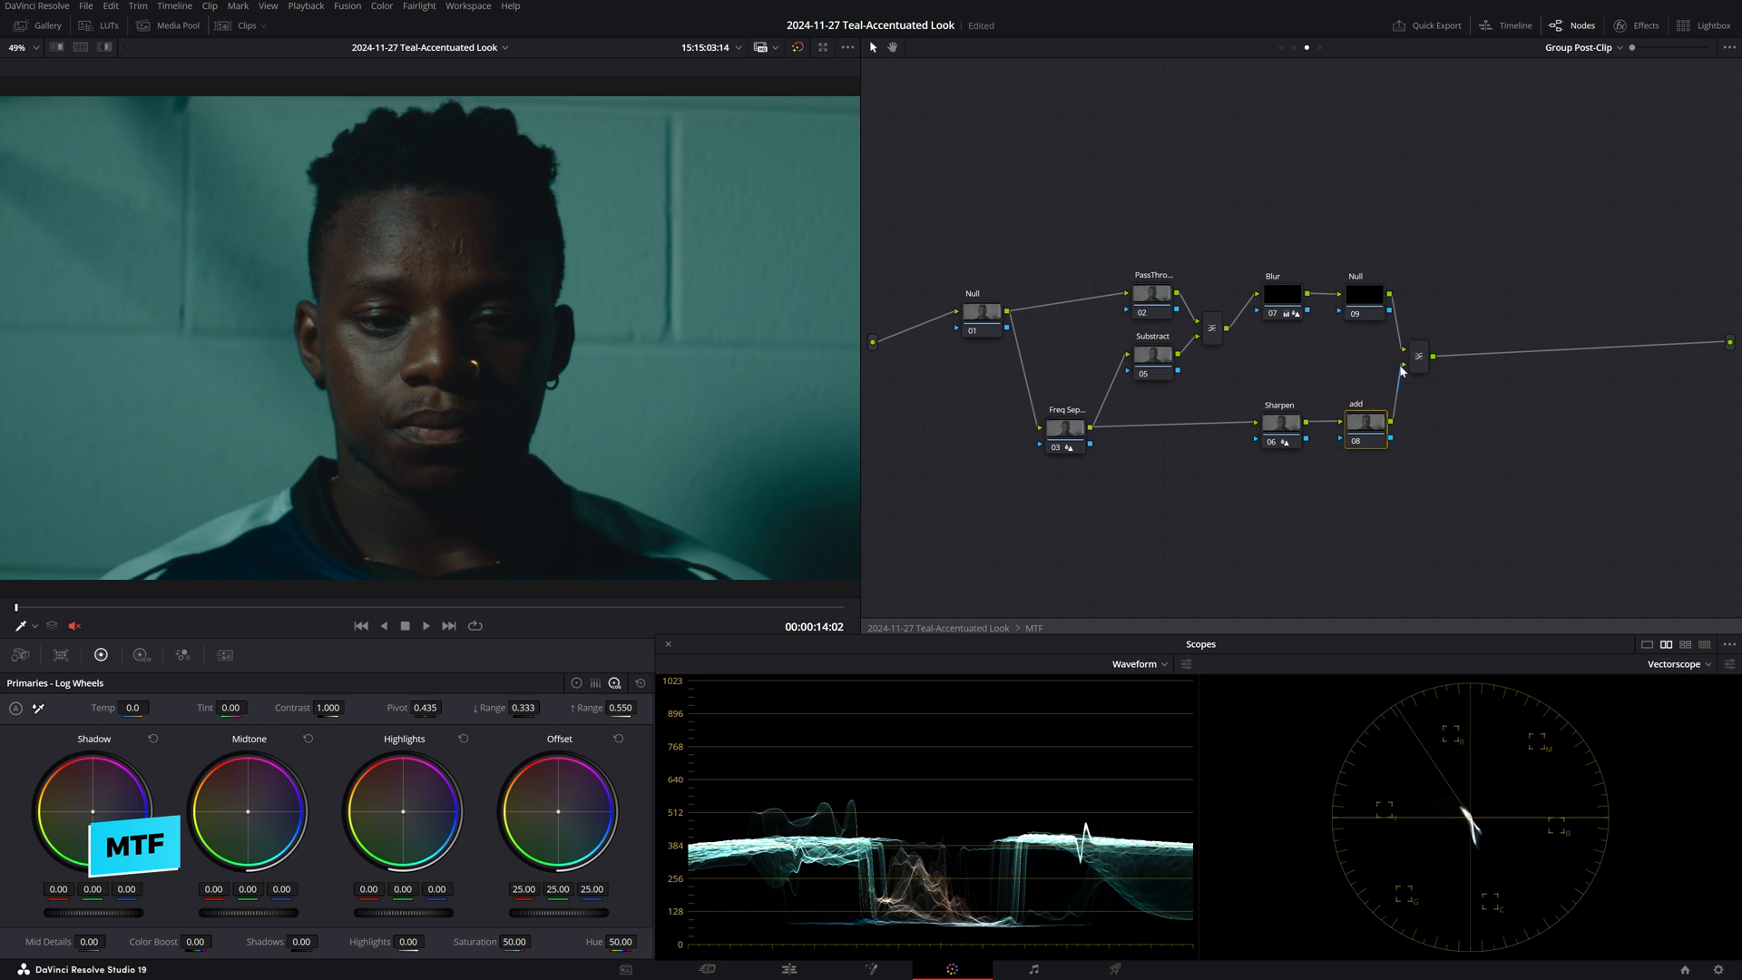
scroll(550, 350, up, 5)
scroll(550, 350, up, 3)
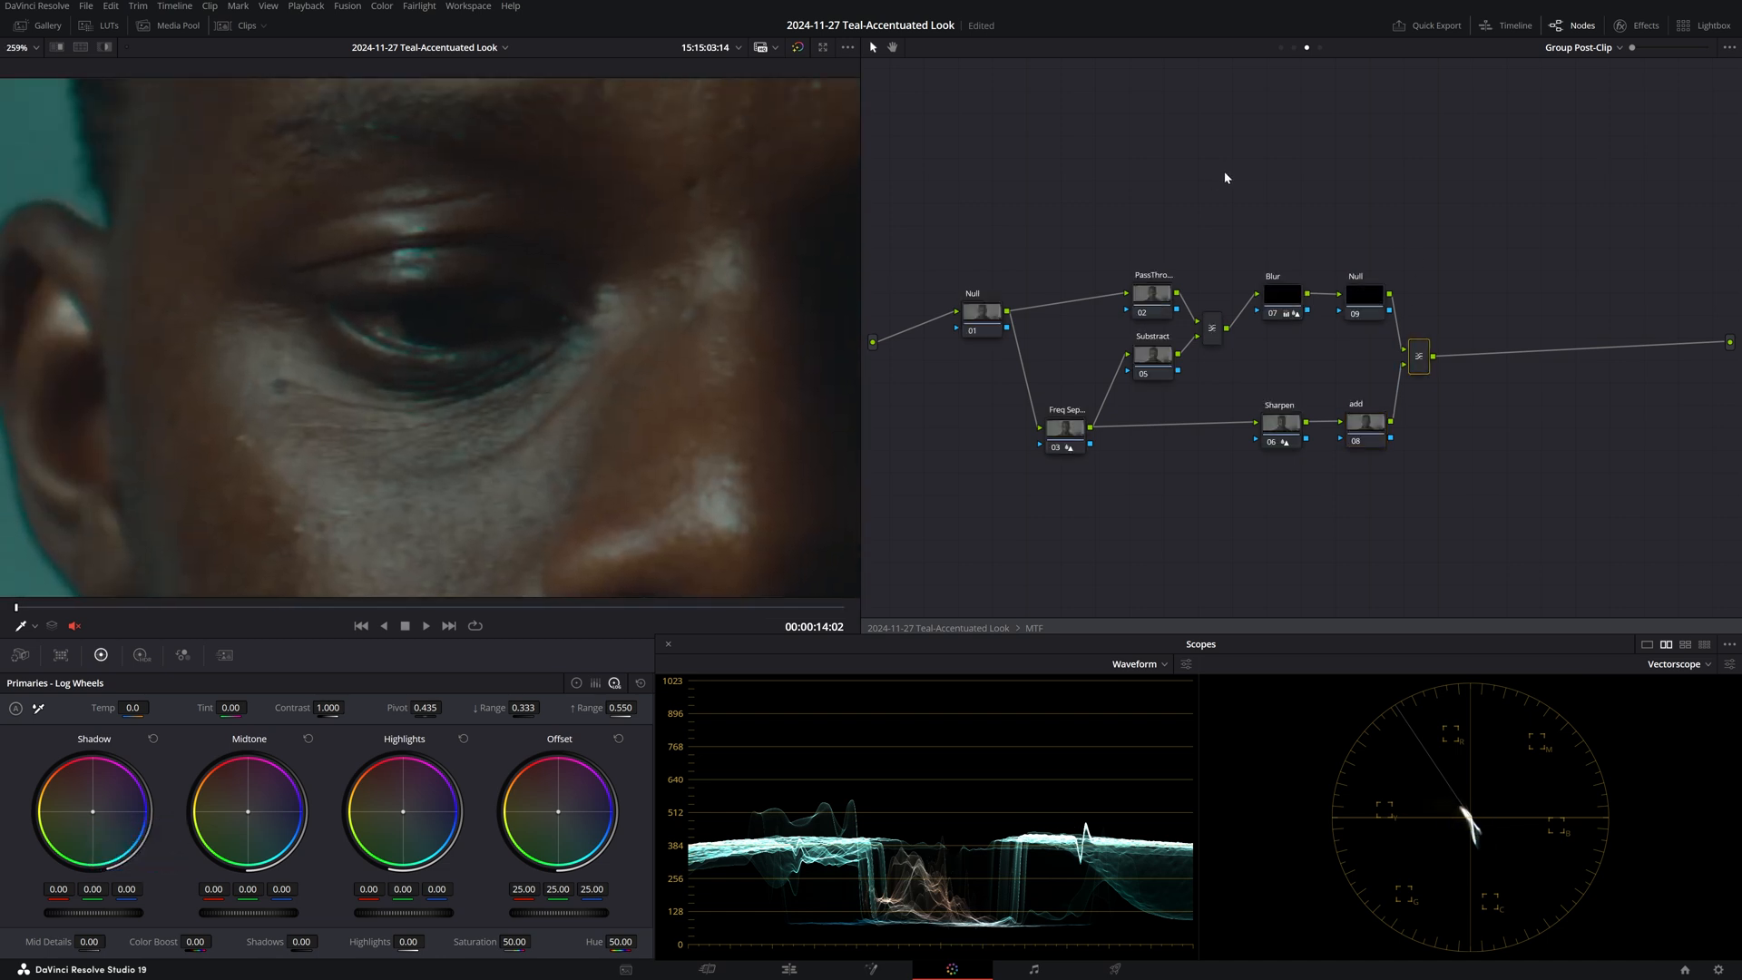
key(alt+d)
key(alt+d)
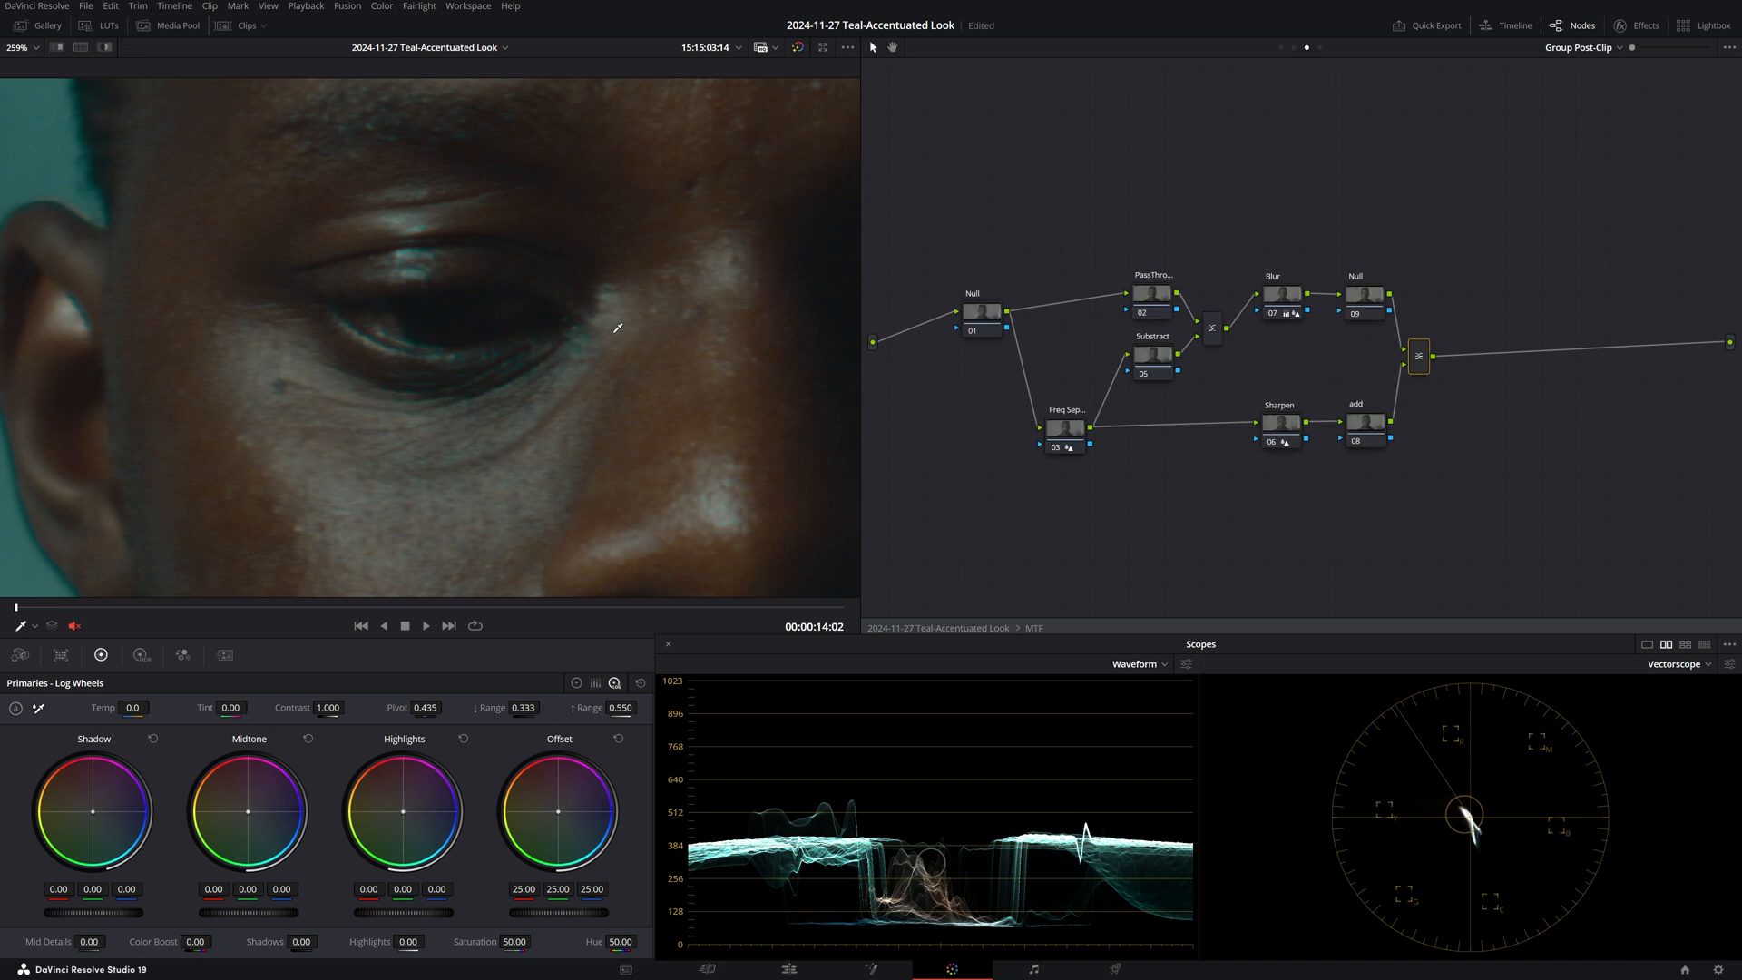
drag(672, 279, 644, 380)
drag(679, 134, 332, 344)
key(alt+d)
key(alt+d)
key(alt+d)
key(alt+d)
key(shift+z)
Leave the MTF compound and show inside the Defocus compound node 12.
right_click(1161, 166)
click(1180, 180)
click(1117, 397)
right_click(1121, 399)
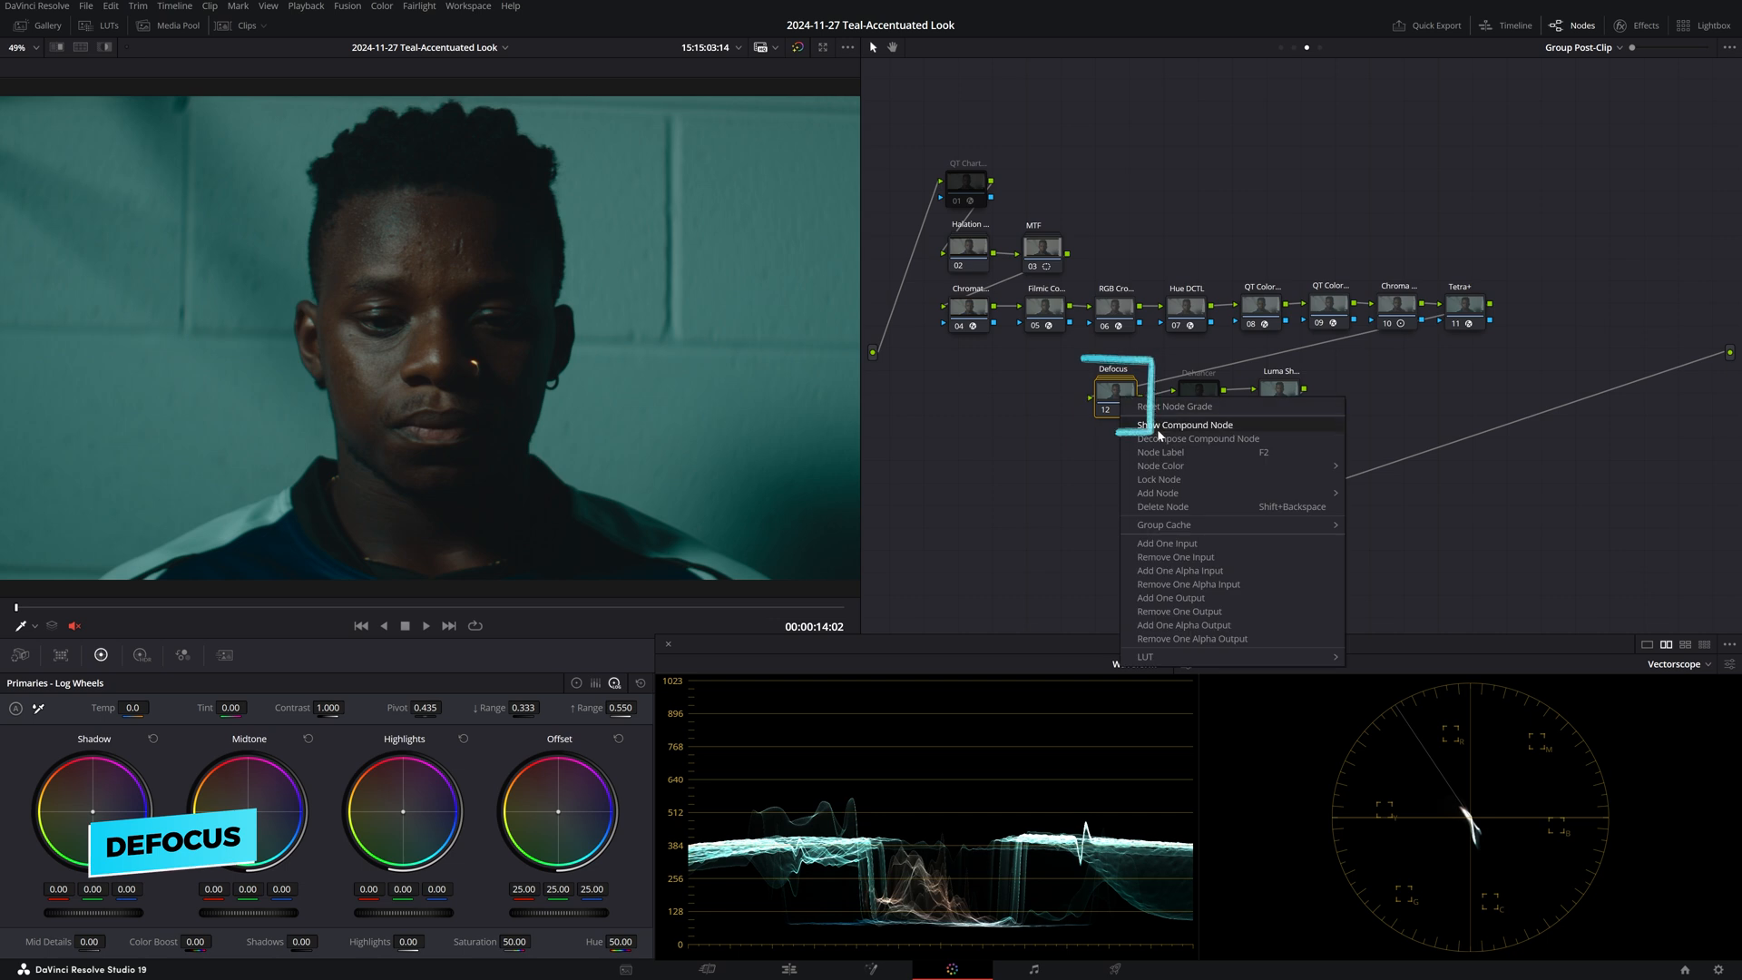
click(1190, 427)
scroll(457, 334, up, 8)
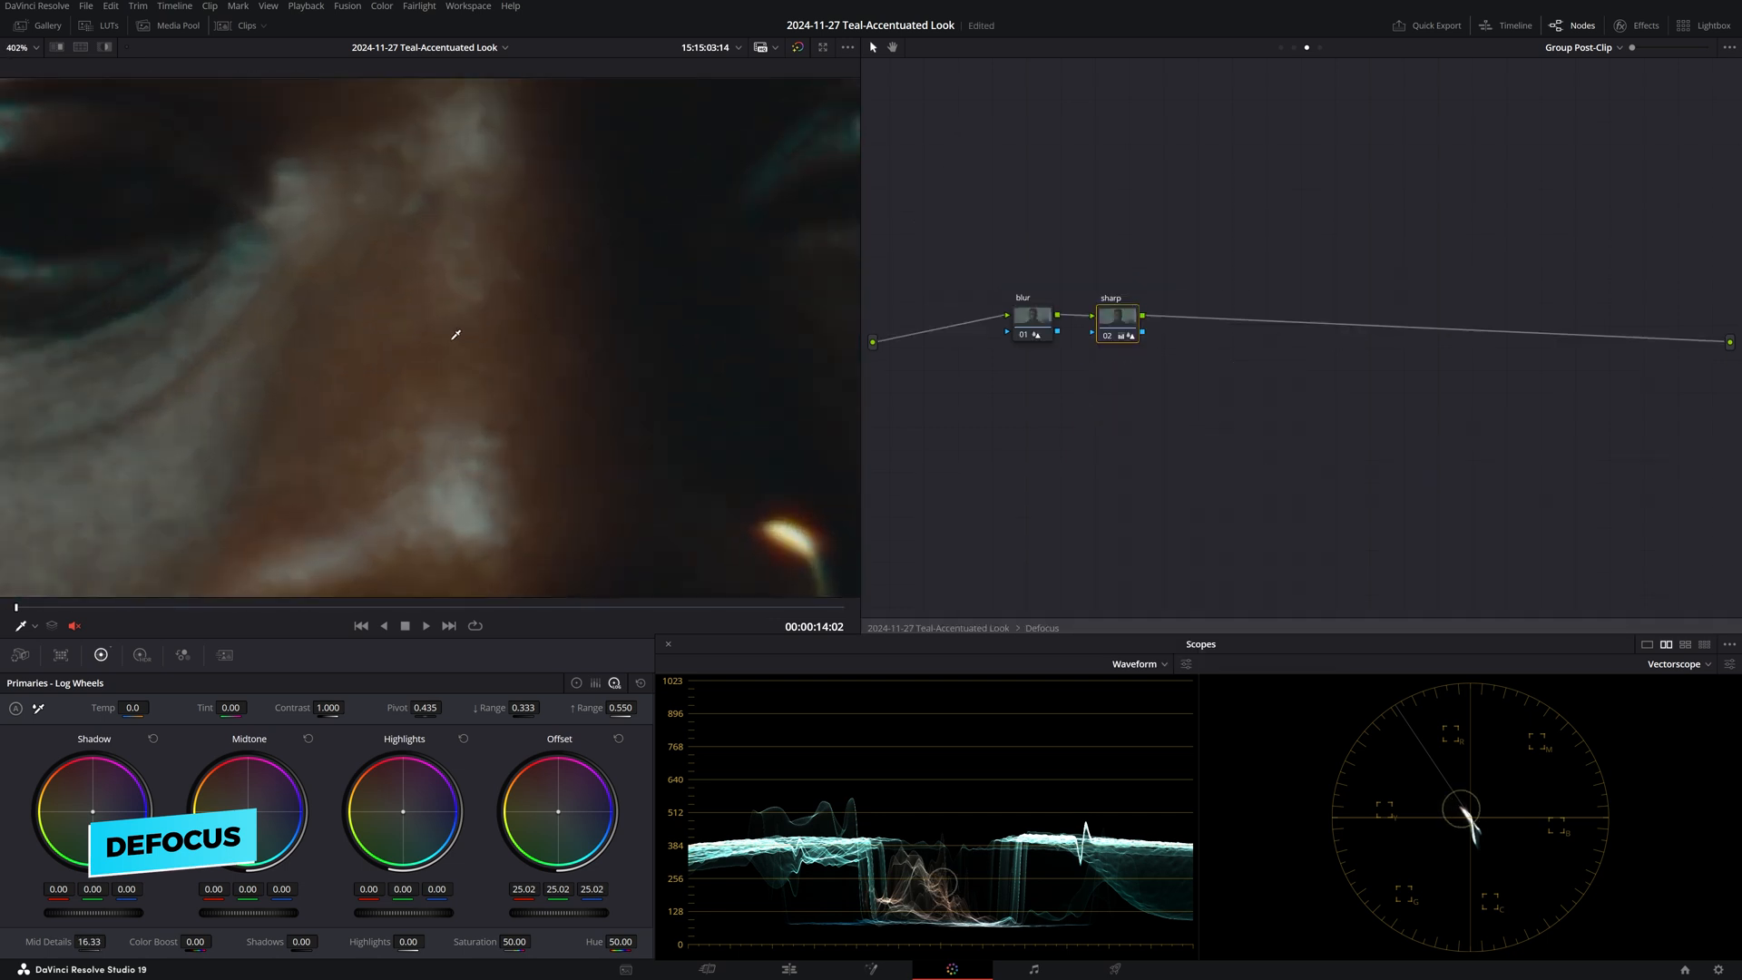
scroll(456, 335, down, 3)
Inspect the Defocus blur and sharp nodes, toggle them to compare, then return to the full tree.
click(1032, 321)
click(668, 645)
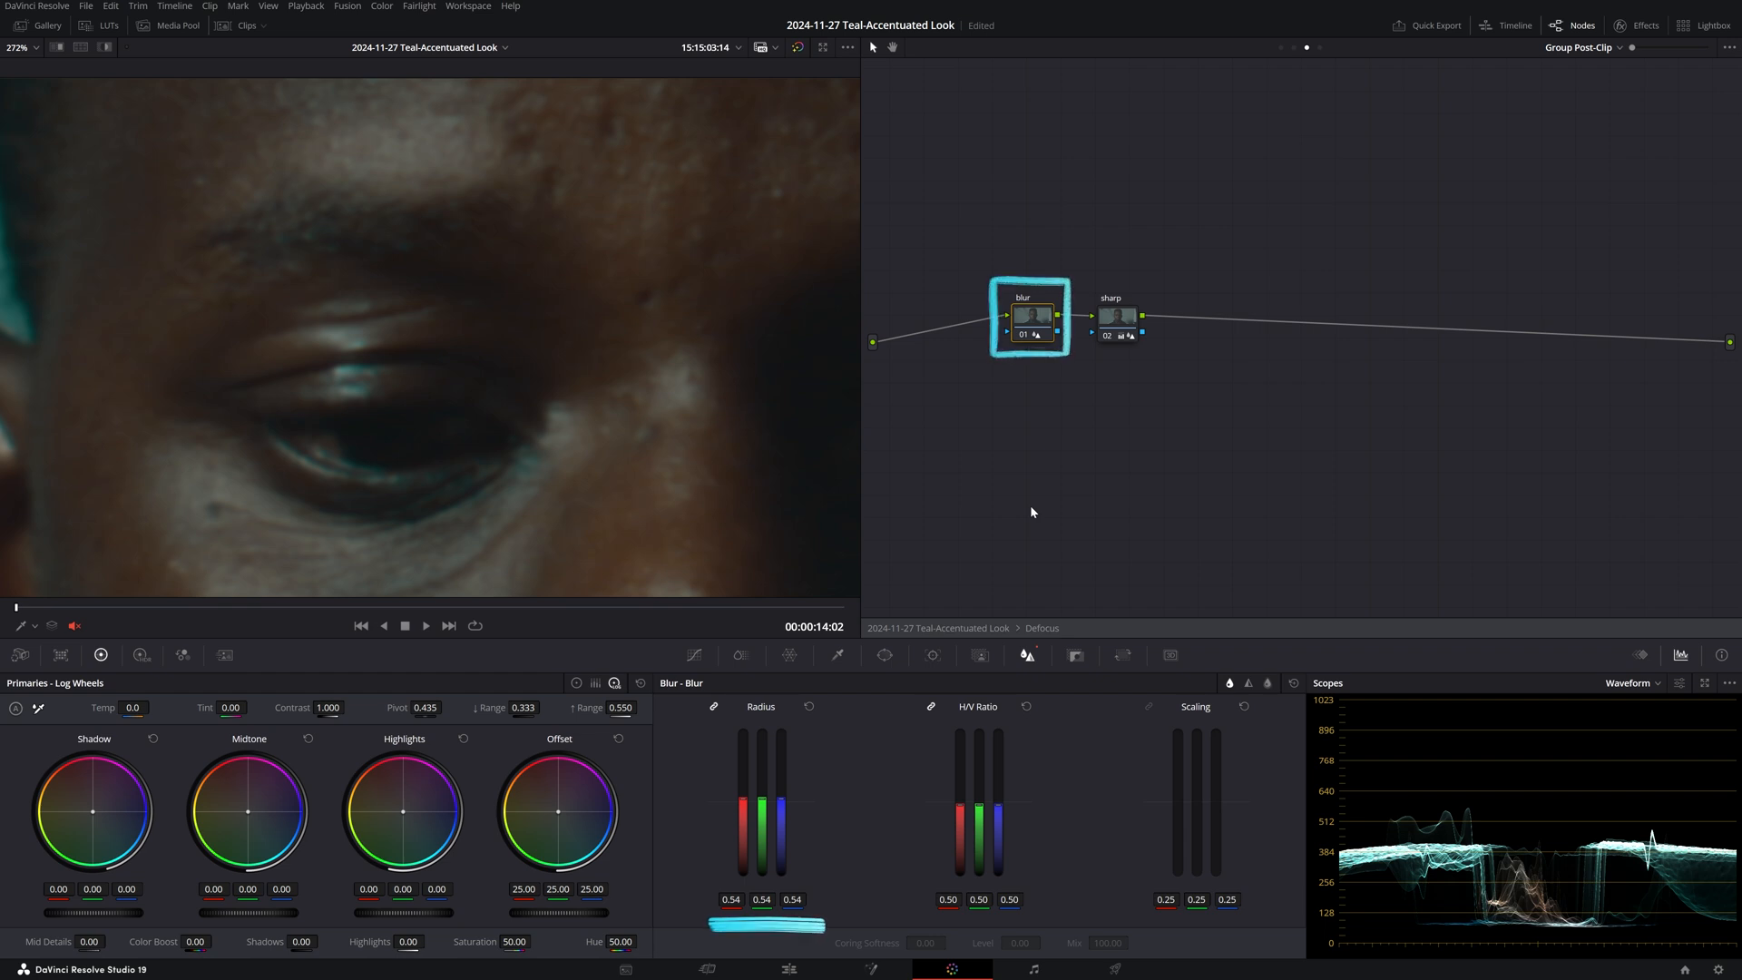
key(alt+shift+apostrophe)
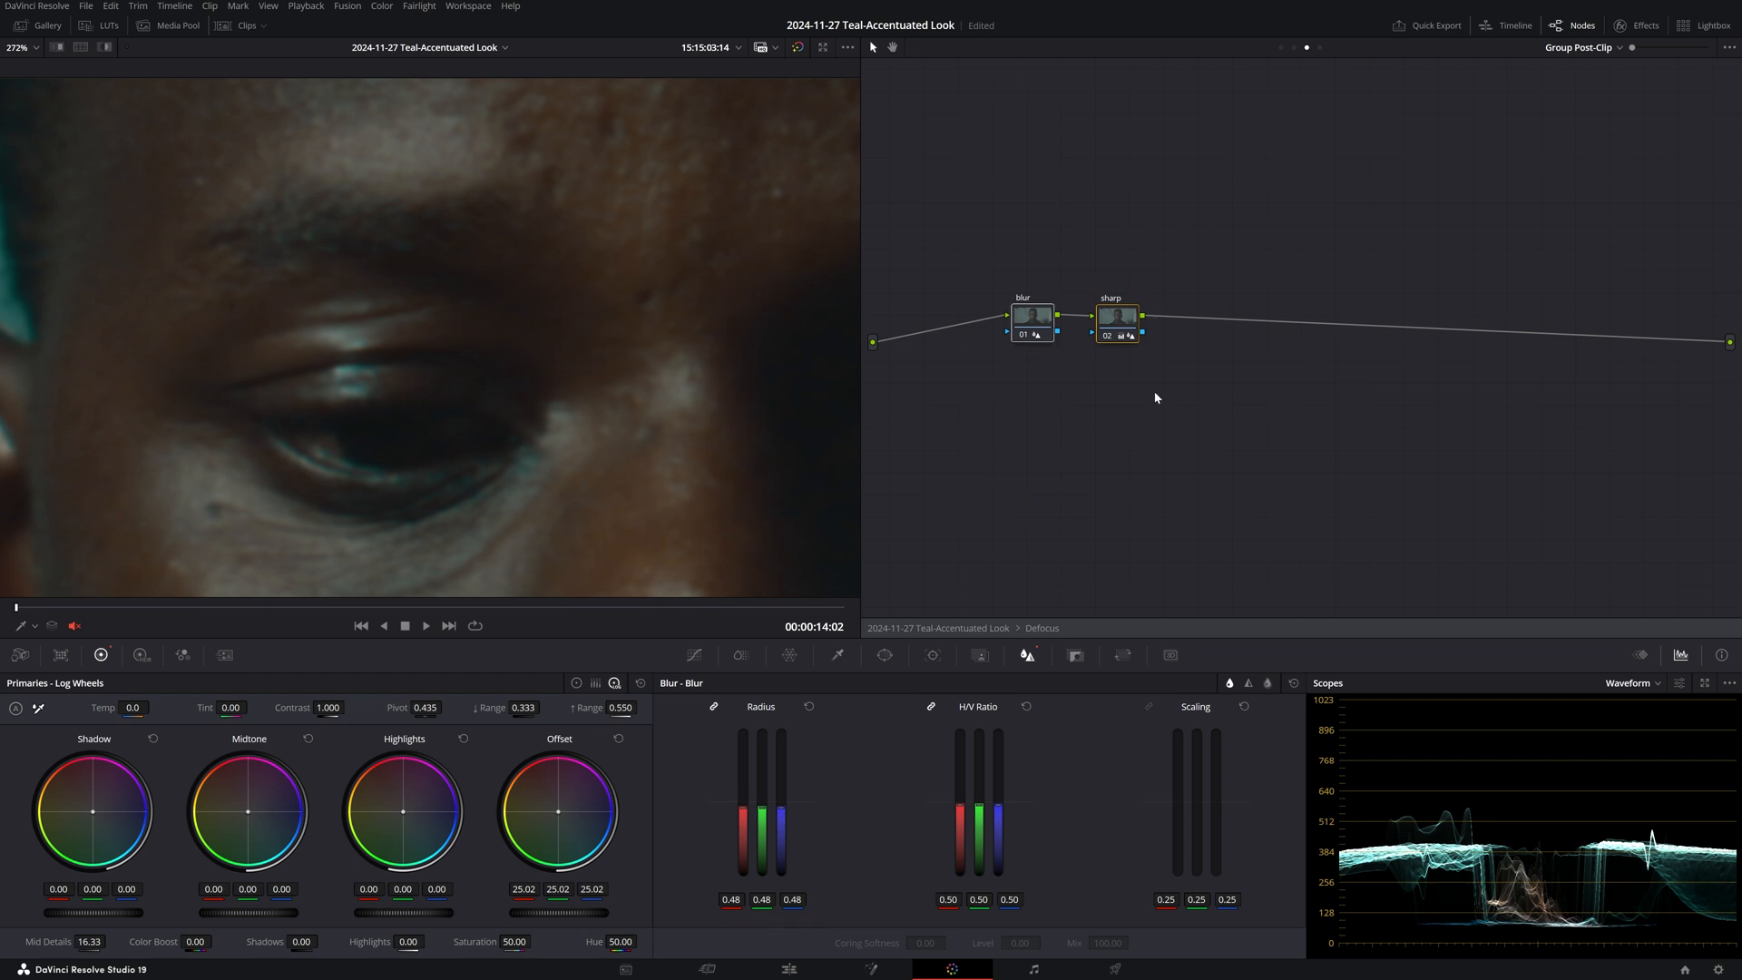
key(ctrl+d)
scroll(444, 259, down, 3)
drag(446, 262, 365, 334)
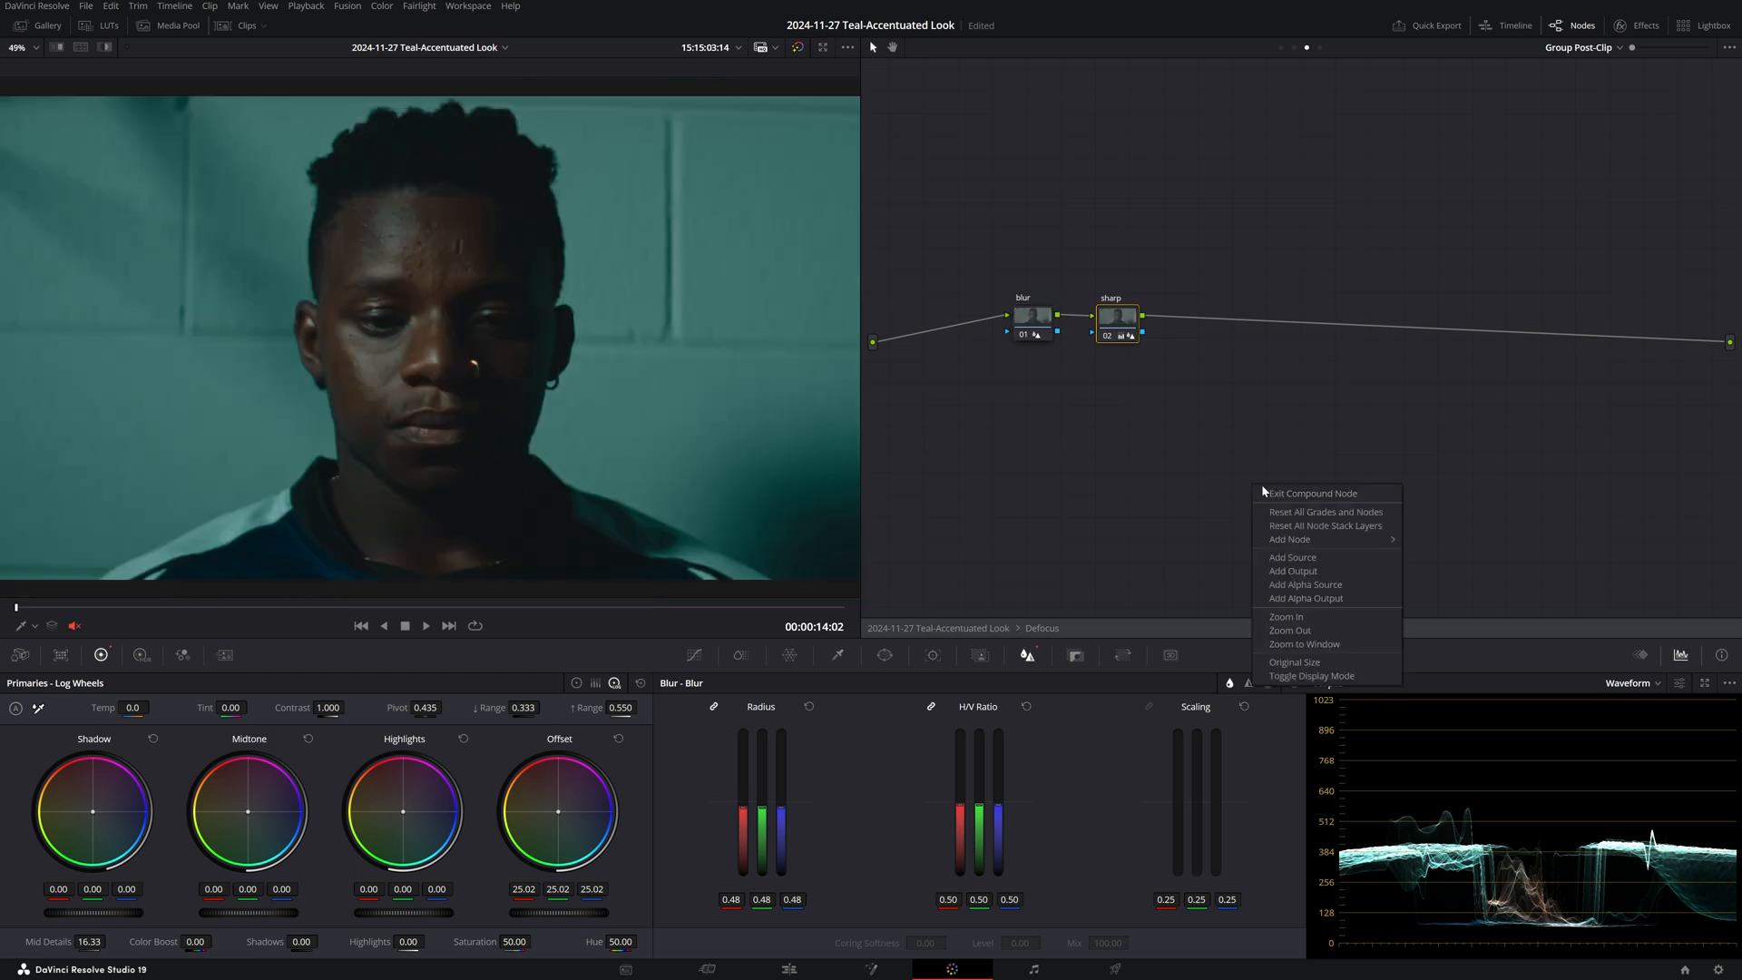
click(1315, 490)
click(1198, 401)
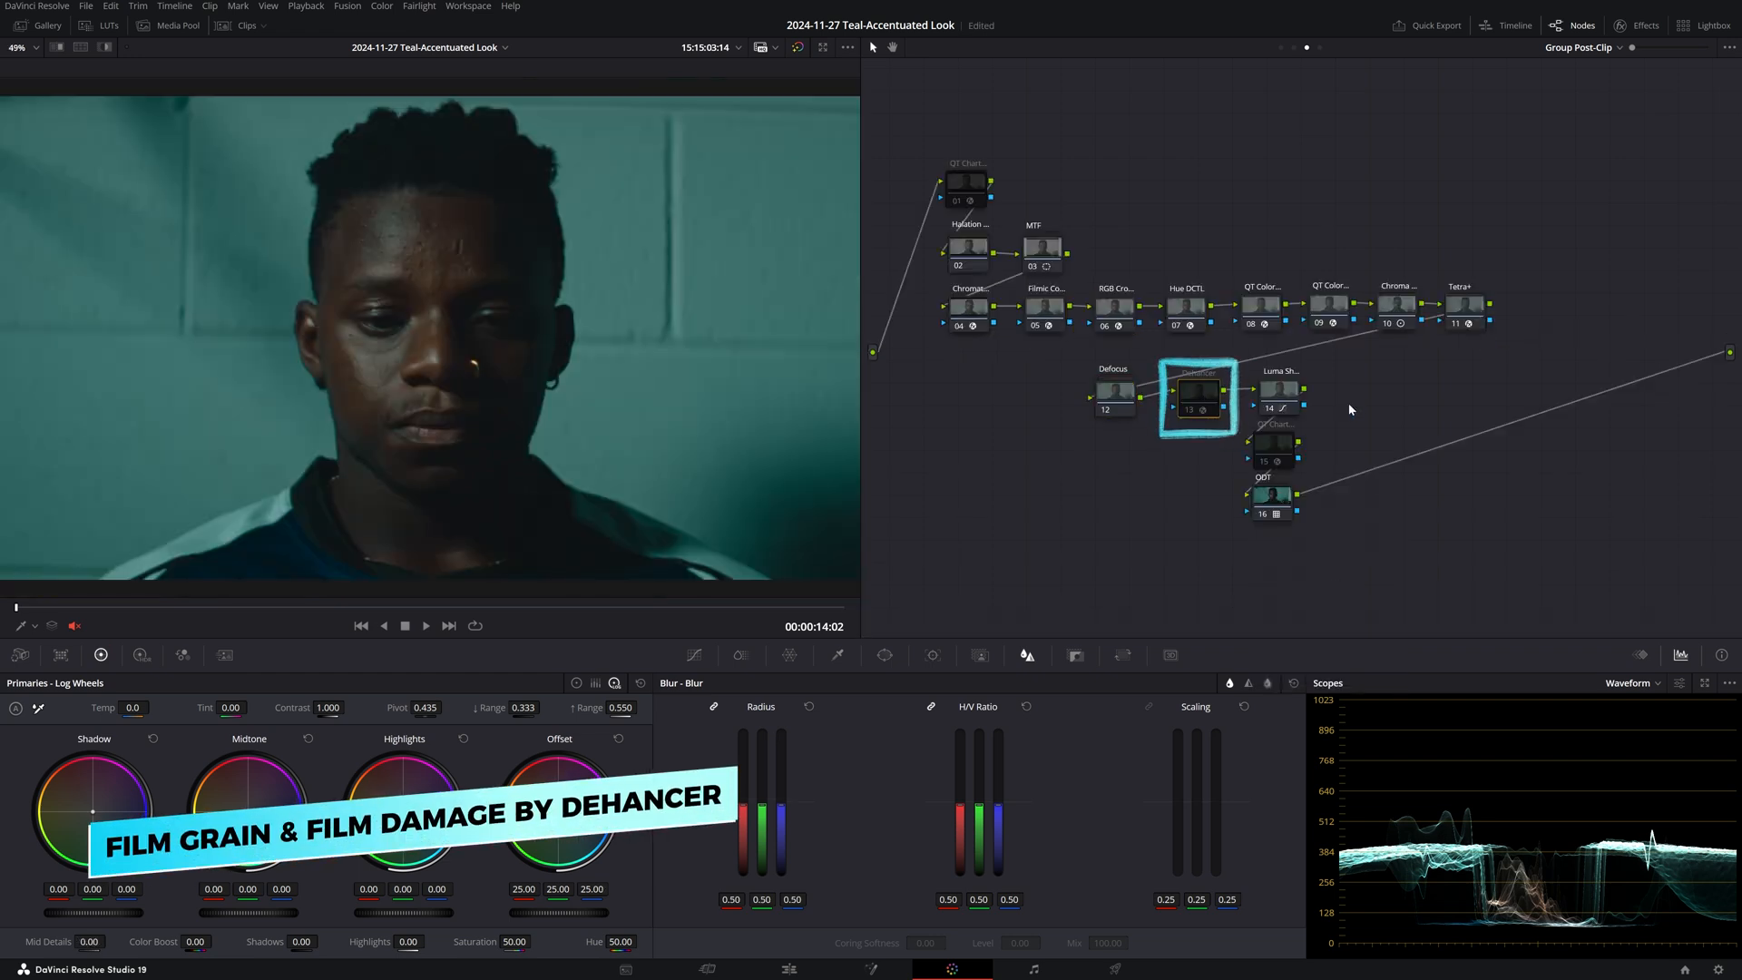
Enable Dehancer node 13 and review its Film Damage settings: dust 75, hairs 3, scratches 10.
key(ctrl+d)
scroll(465, 291, up, 5)
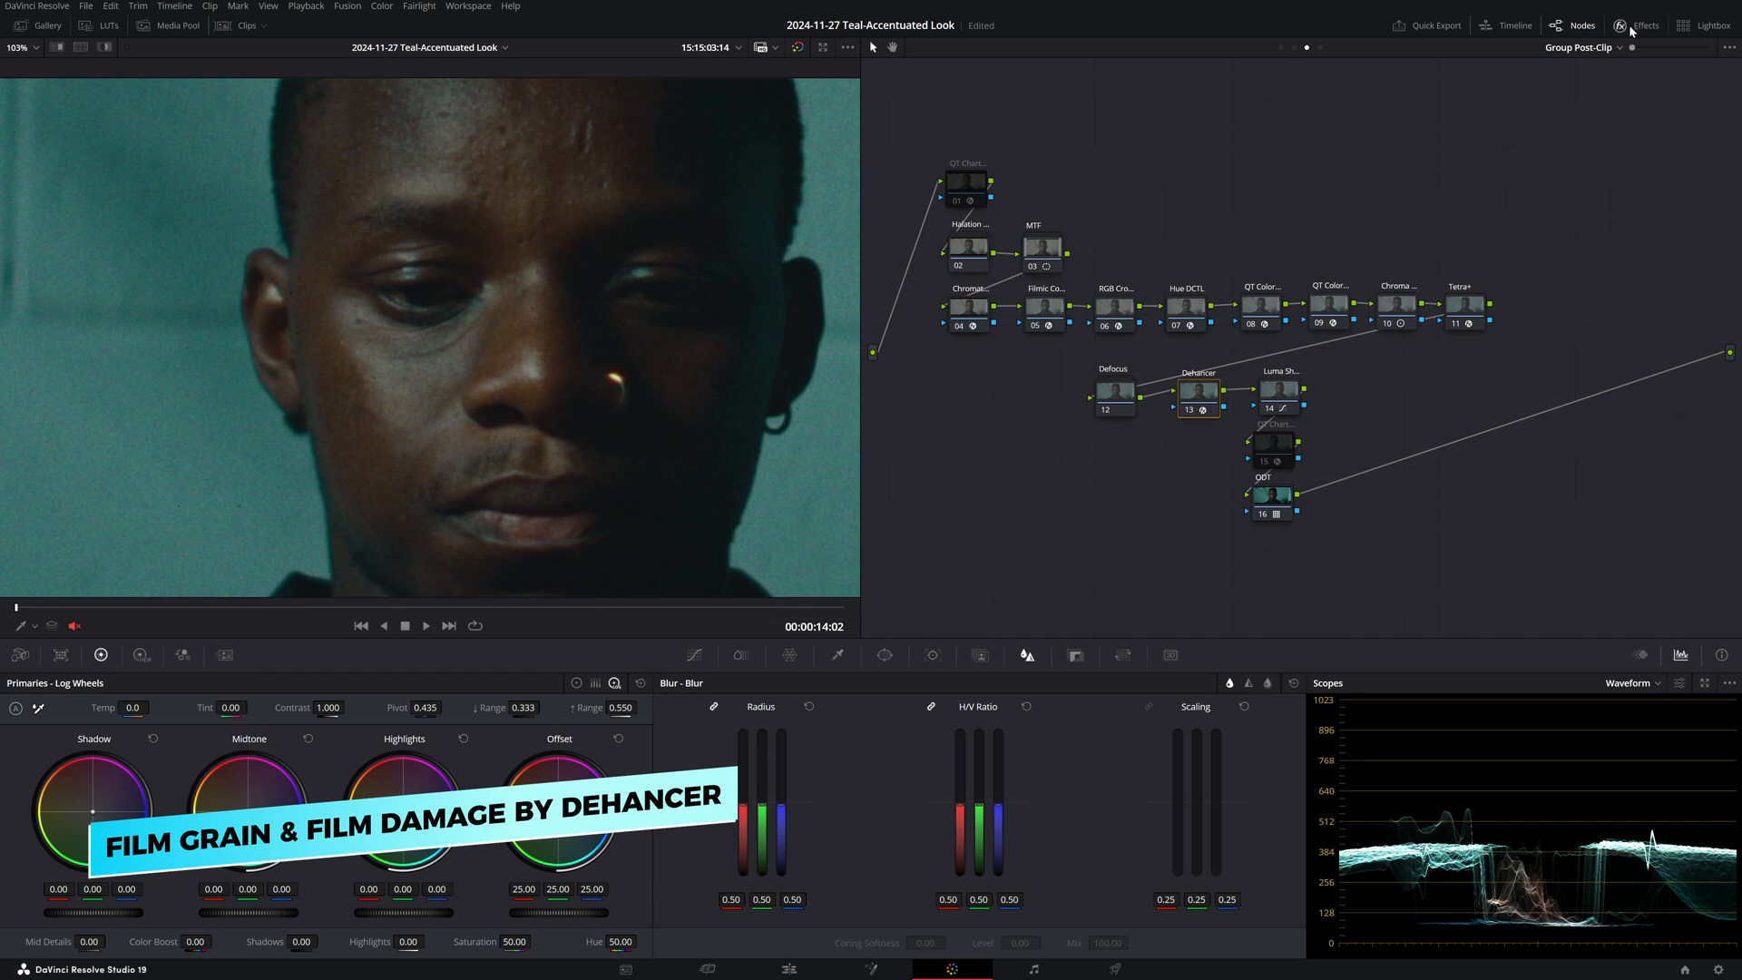
click(1631, 31)
click(1521, 486)
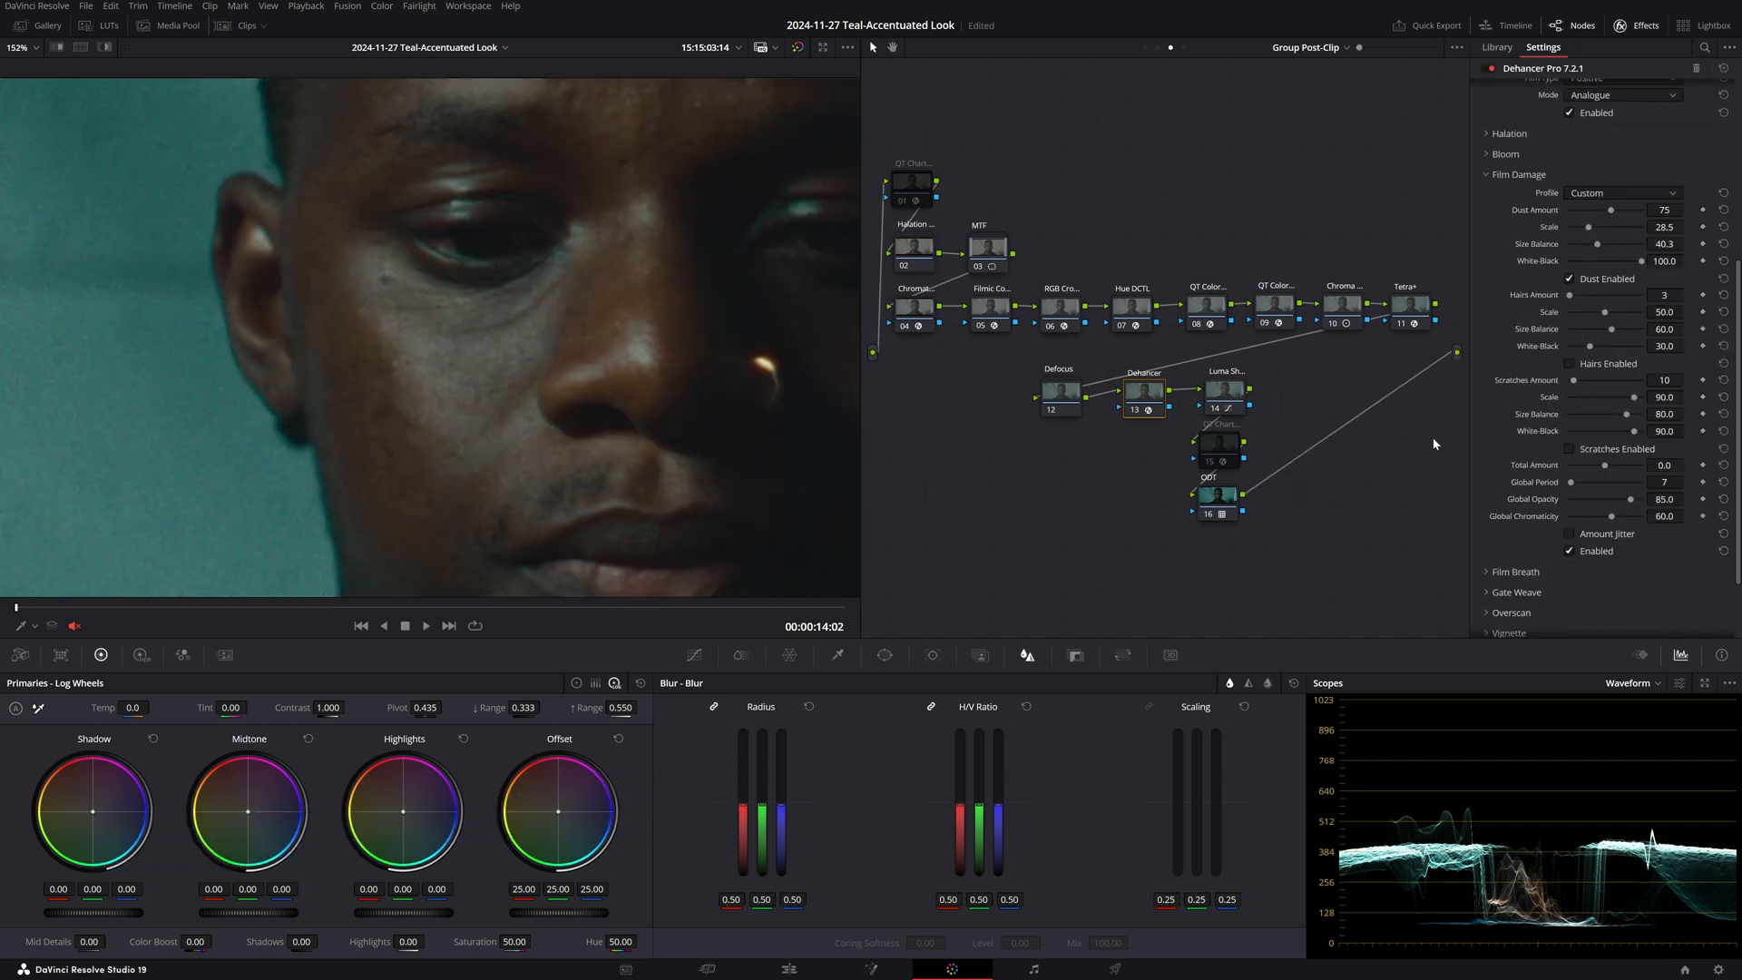
key(ctrl+d)
key(ctrl+d)
key(ctrl+d)
key(ctrl+d)
key(ctrl+d)
key(ctrl+d)
key(ctrl+d)
key(ctrl+d)
click(1644, 27)
key(shift+z)
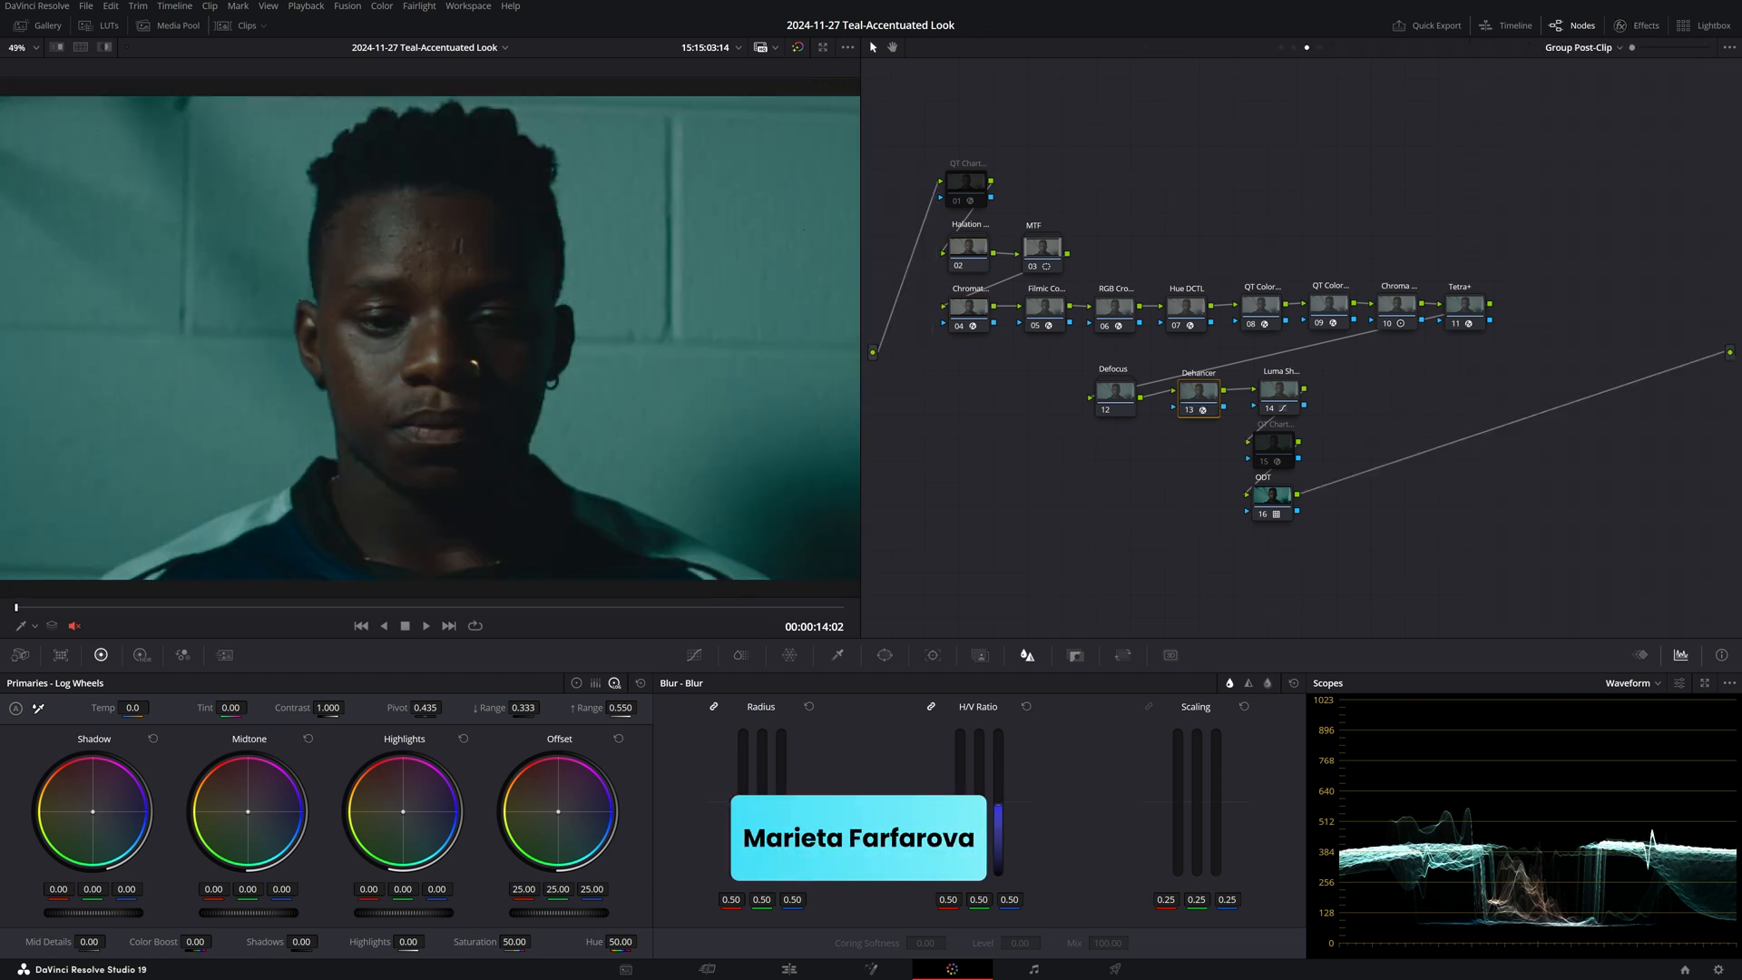